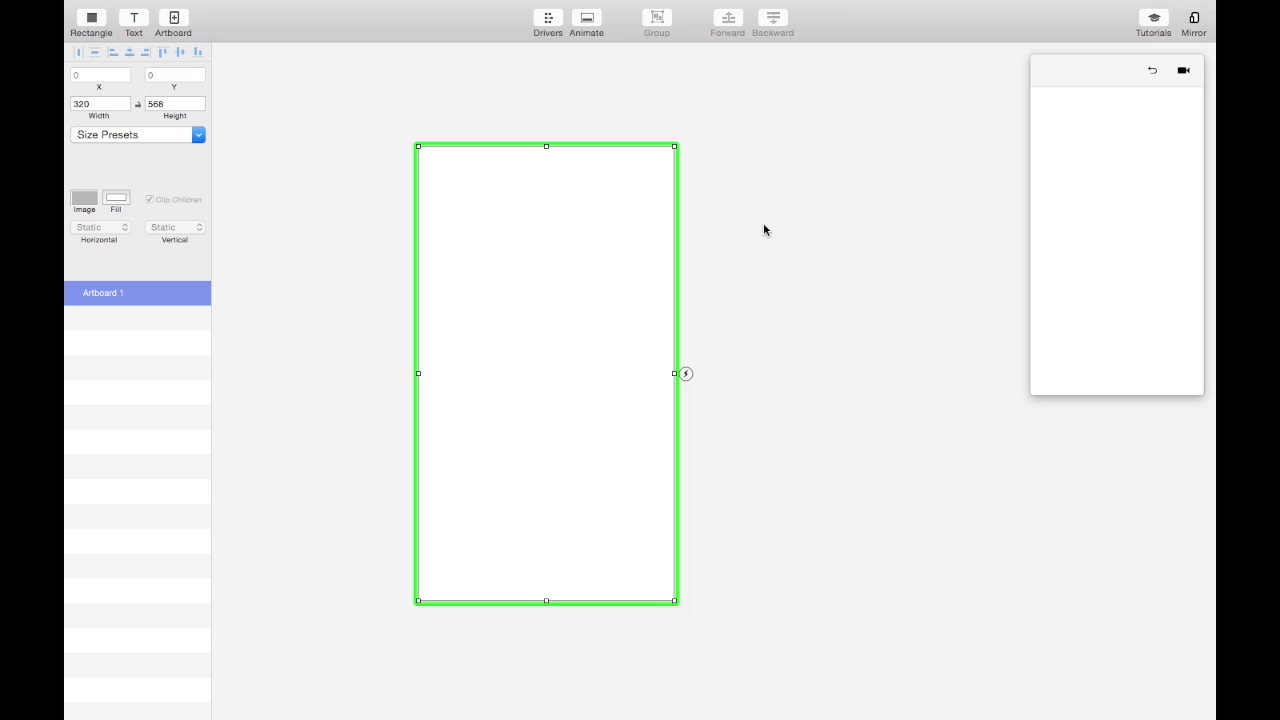
Resize the artboard to the Apple Watch 38mm preset (242×340) and fill it black
{"action": "left_click", "coordinate": [167, 137]}
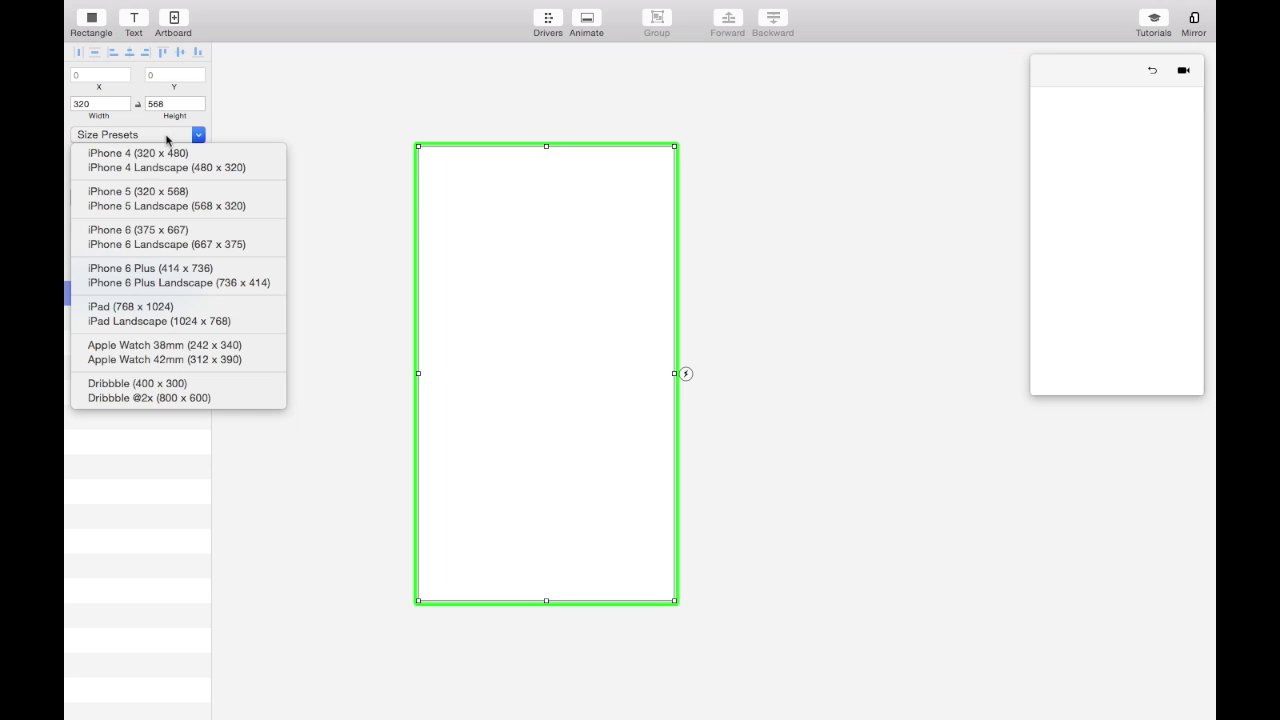
{"action": "left_click", "coordinate": [242, 345]}
{"action": "left_click", "coordinate": [116, 200]}
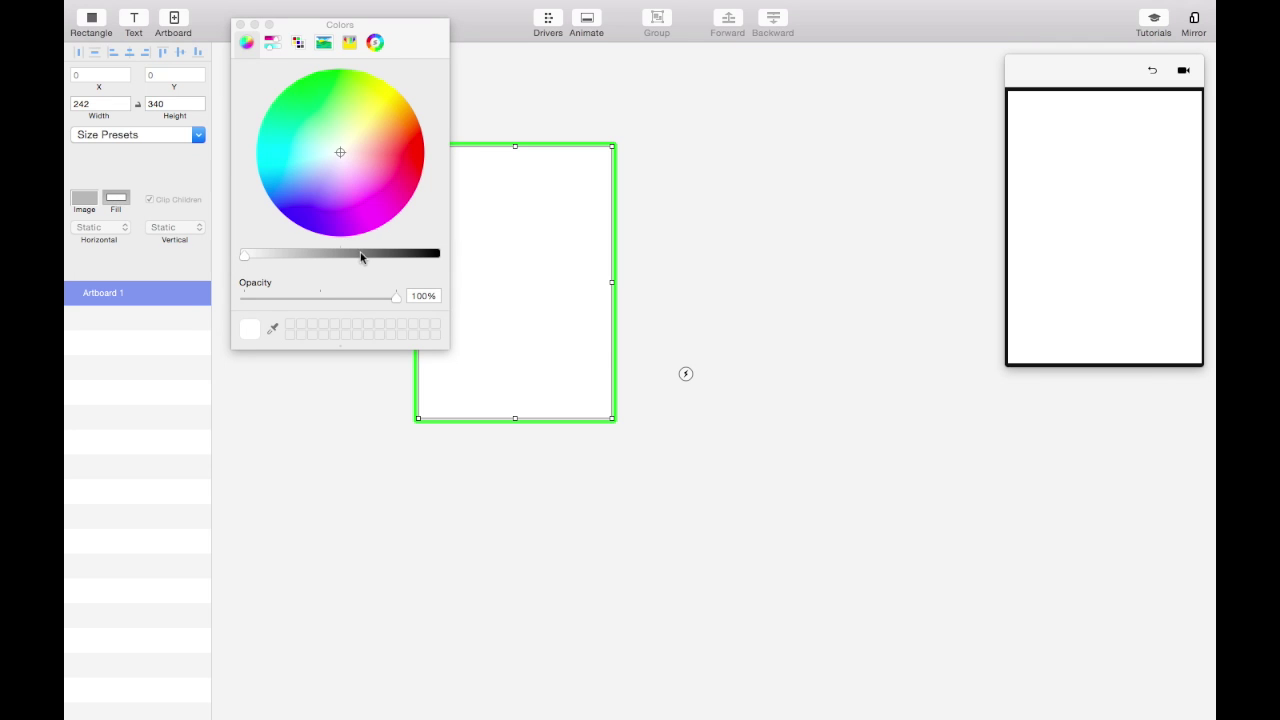
{"action": "left_click_drag", "start_coordinate": [361, 257], "coordinate": [438, 255]}
{"action": "left_click", "coordinate": [240, 24]}
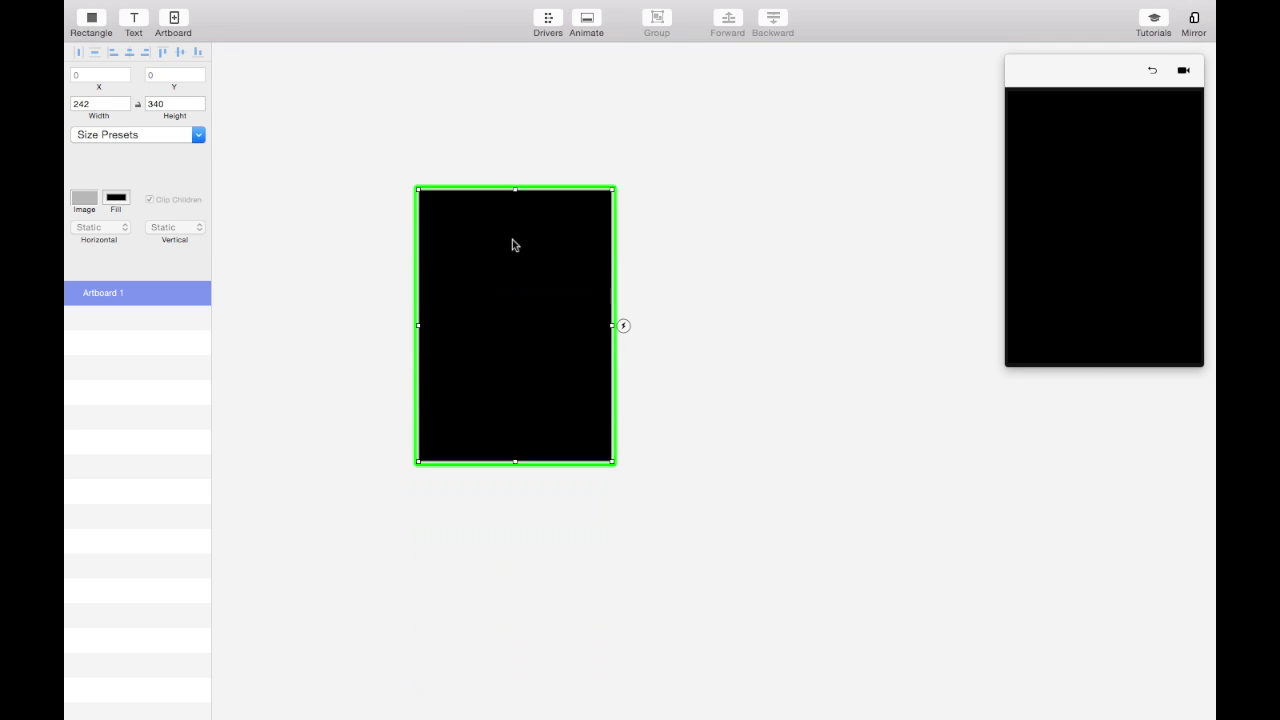
Add a 225×158 rectangle centred vertically, fill it white, and give it corner radius 11
{"action": "left_click", "coordinate": [97, 20]}
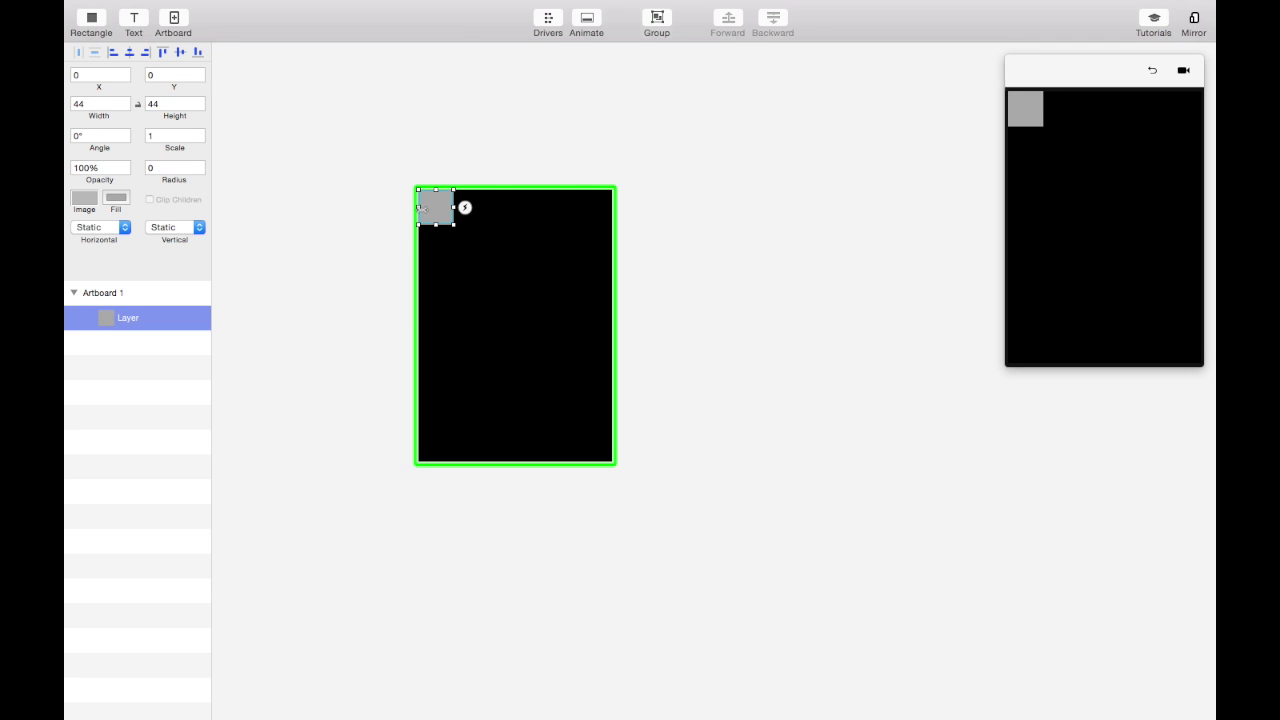
{"action": "left_click_drag", "start_coordinate": [434, 208], "coordinate": [554, 346]}
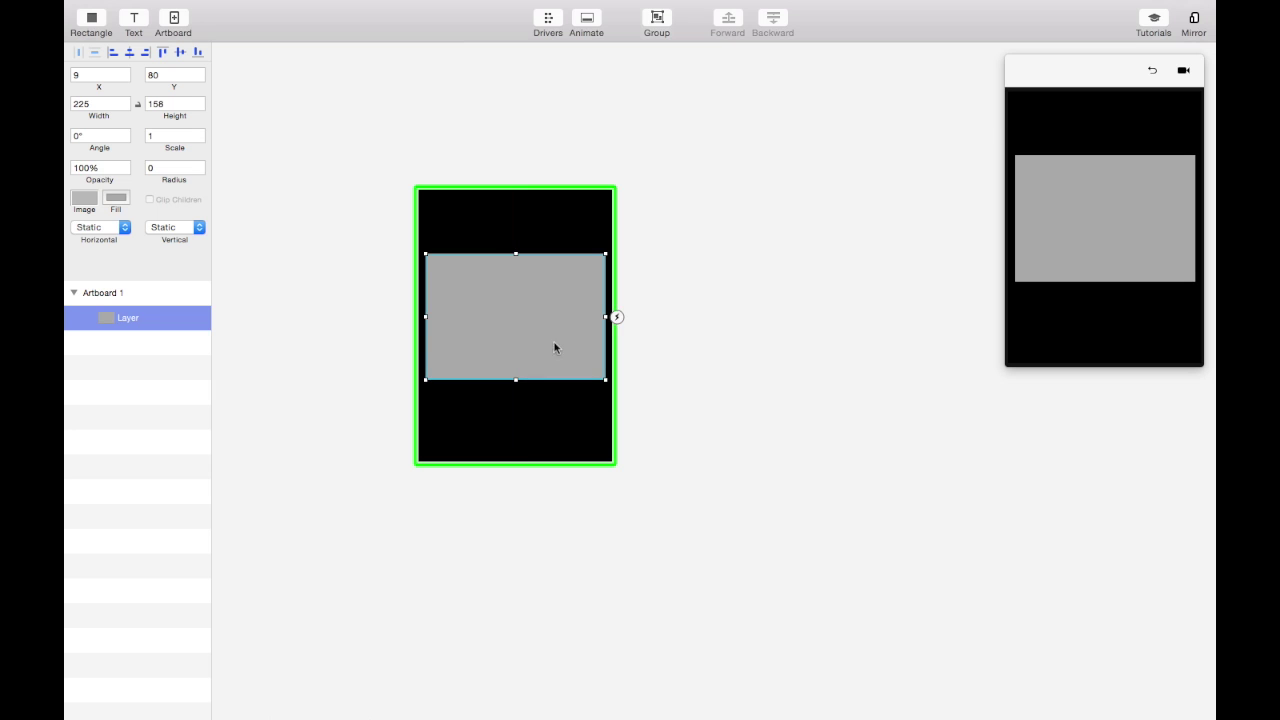
{"action": "left_click", "coordinate": [180, 53]}
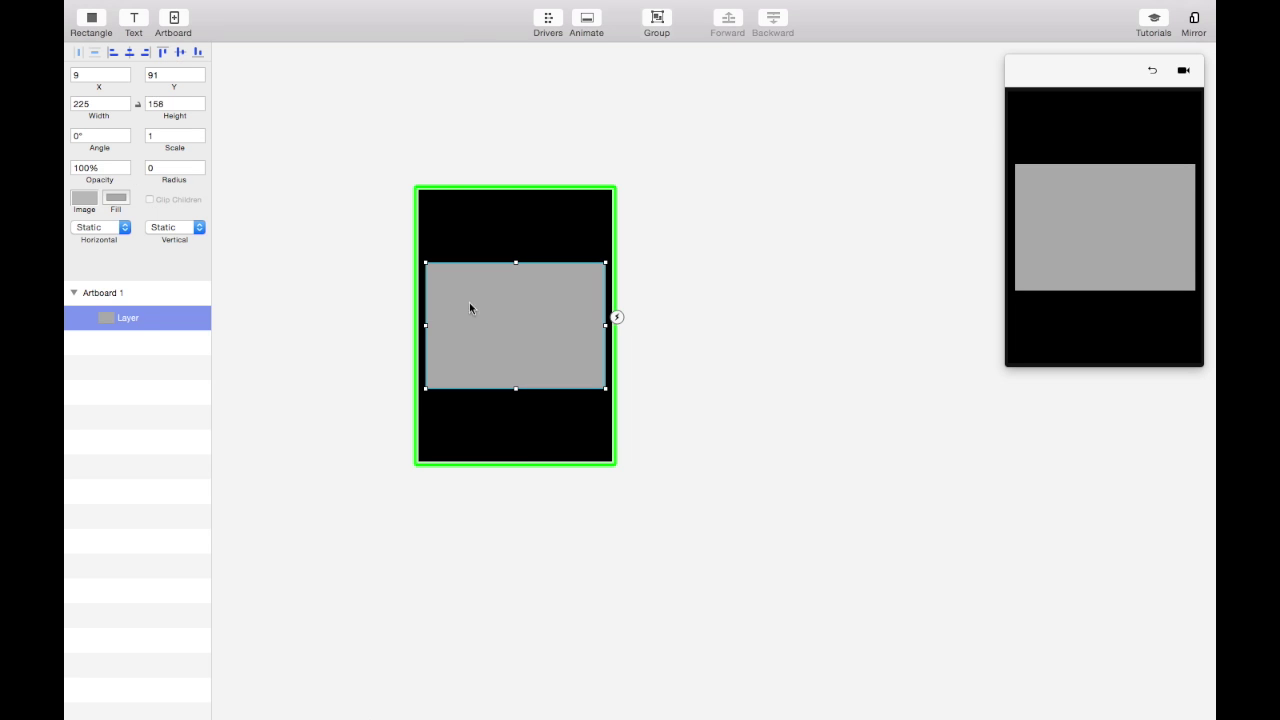
{"action": "left_click", "coordinate": [116, 197]}
{"action": "left_click_drag", "start_coordinate": [307, 254], "coordinate": [244, 254]}
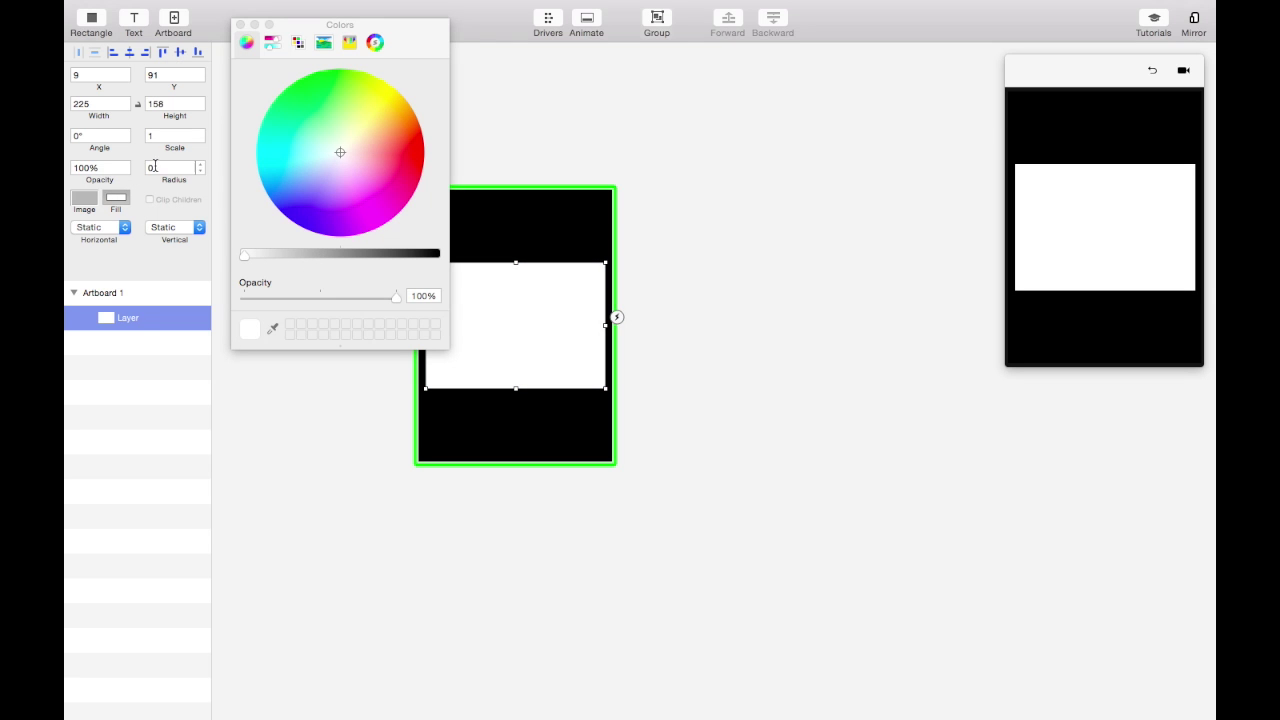
{"action": "left_click_drag", "start_coordinate": [174, 180], "coordinate": [182, 181]}
{"action": "left_click", "coordinate": [240, 25]}
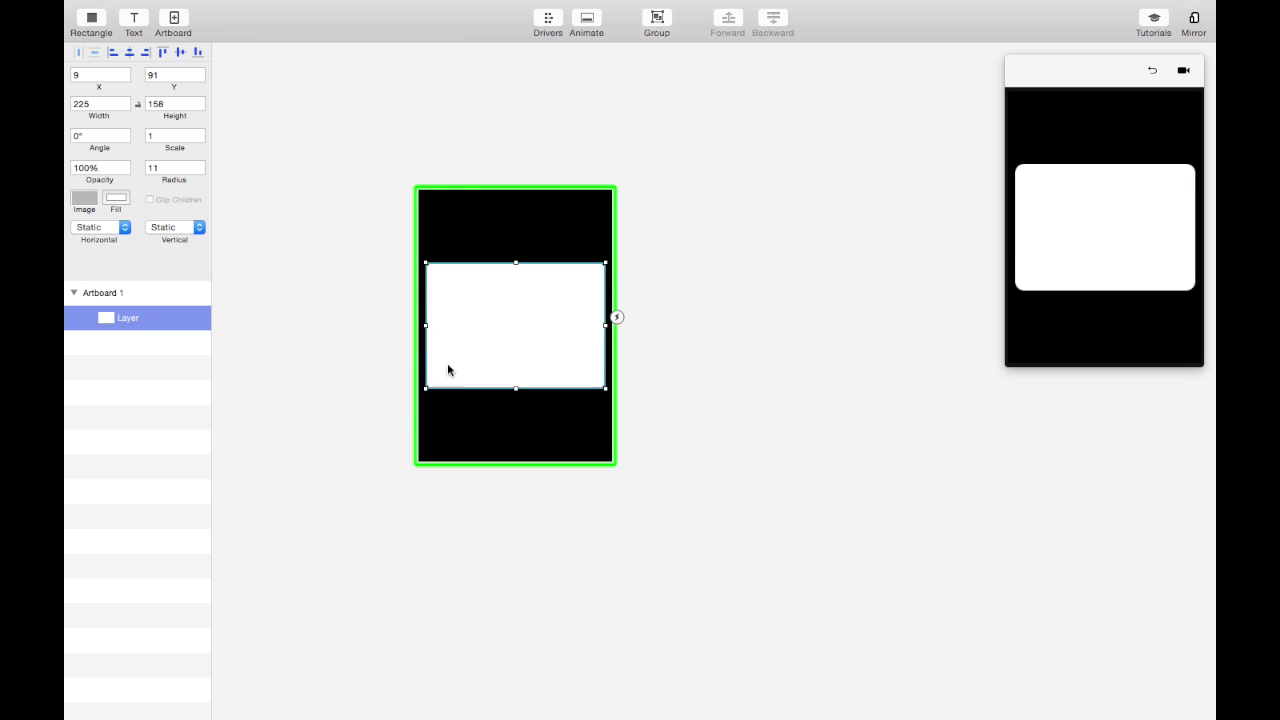
Add a centre-aligned '!' text layer at 19 pt near the top of the card
{"action": "key", "text": "t"}
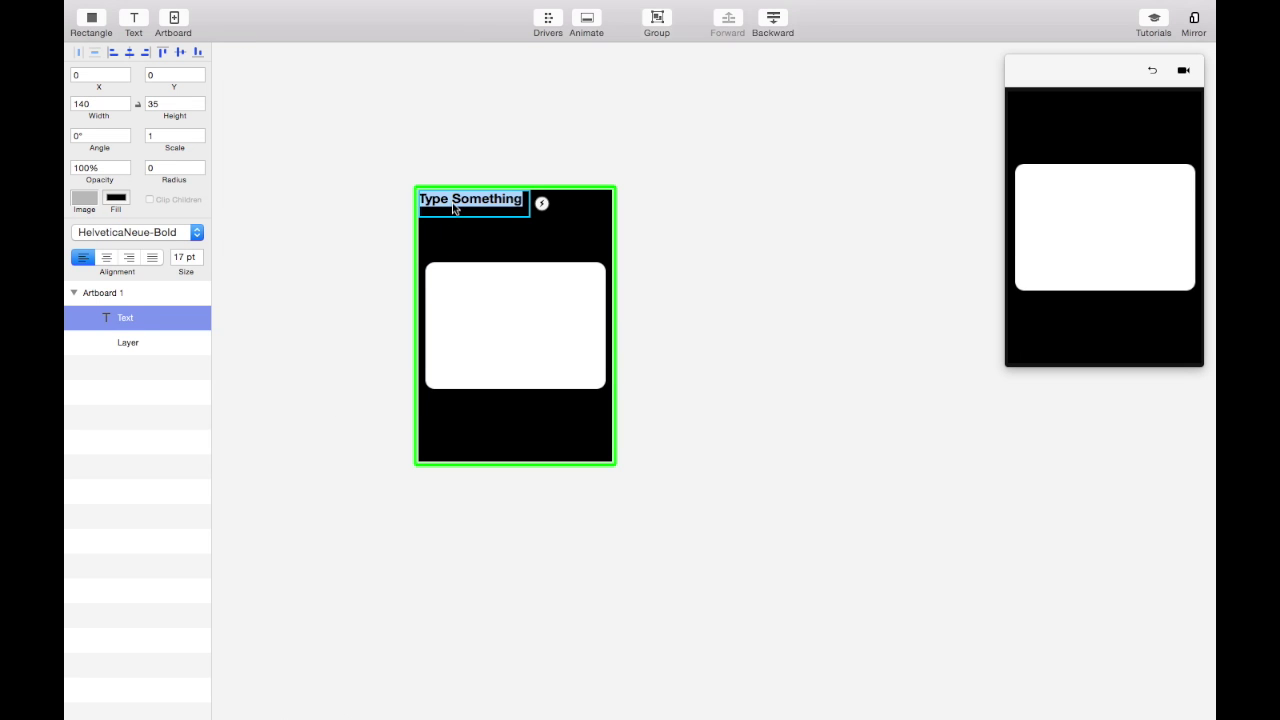
{"action": "key", "text": "BackSpace"}
{"action": "left_click_drag", "start_coordinate": [454, 202], "coordinate": [511, 300]}
{"action": "type", "text": "!"}
{"action": "left_click", "coordinate": [113, 261]}
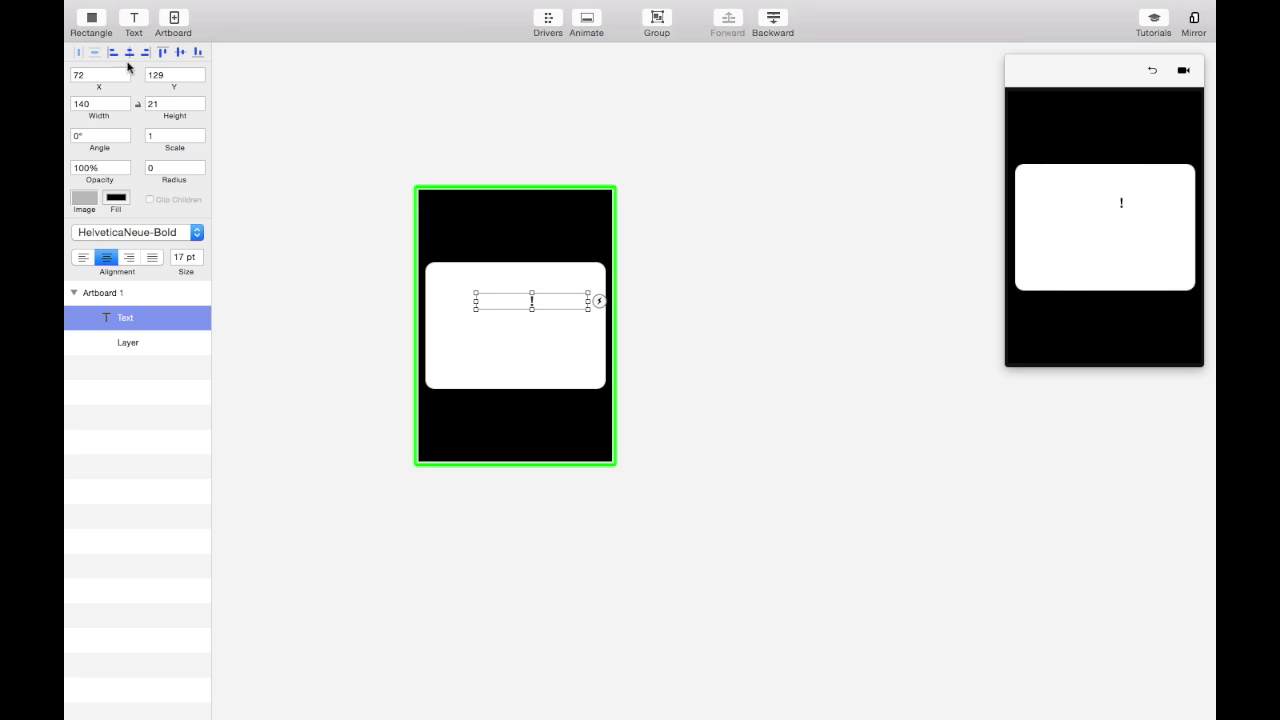
{"action": "mouse_move", "coordinate": [531, 309]}
{"action": "left_mouse_down"}
{"action": "mouse_move", "coordinate": [533, 296]}
{"action": "mouse_move", "coordinate": [514, 322]}
{"action": "left_mouse_up"}
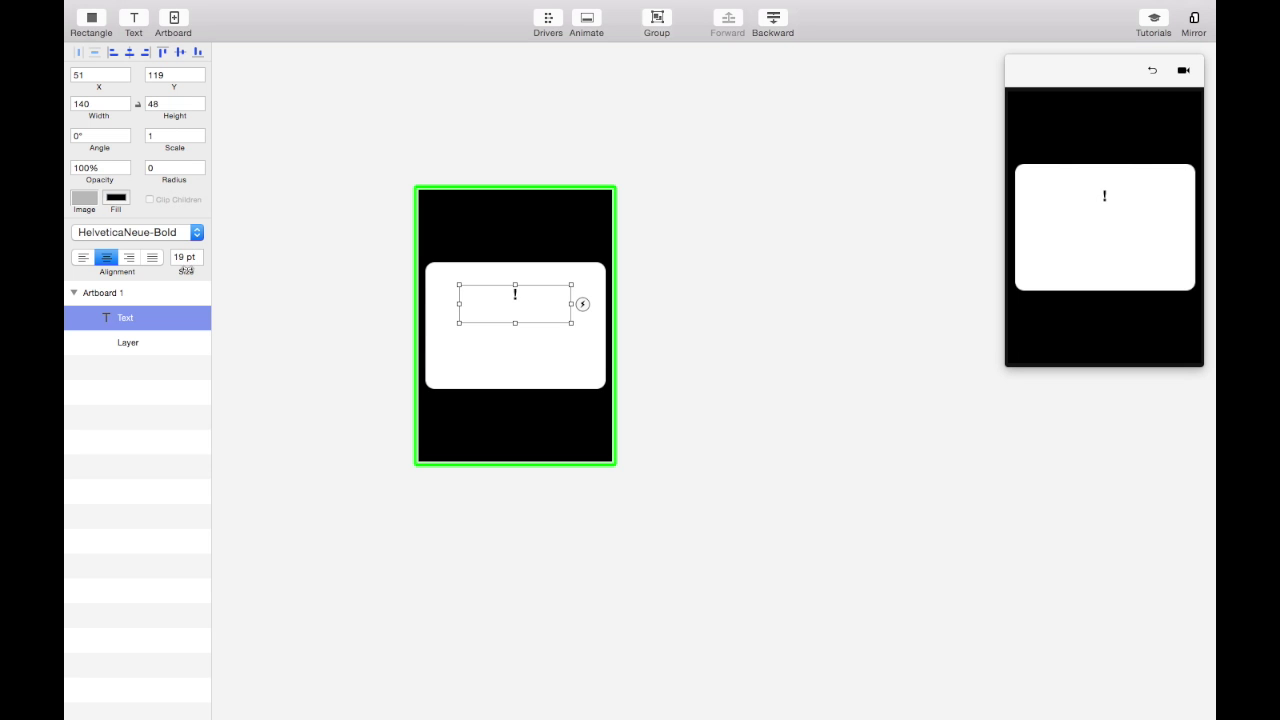
{"action": "left_click_drag", "start_coordinate": [186, 269], "coordinate": [209, 272]}
{"action": "left_click", "coordinate": [480, 366]}
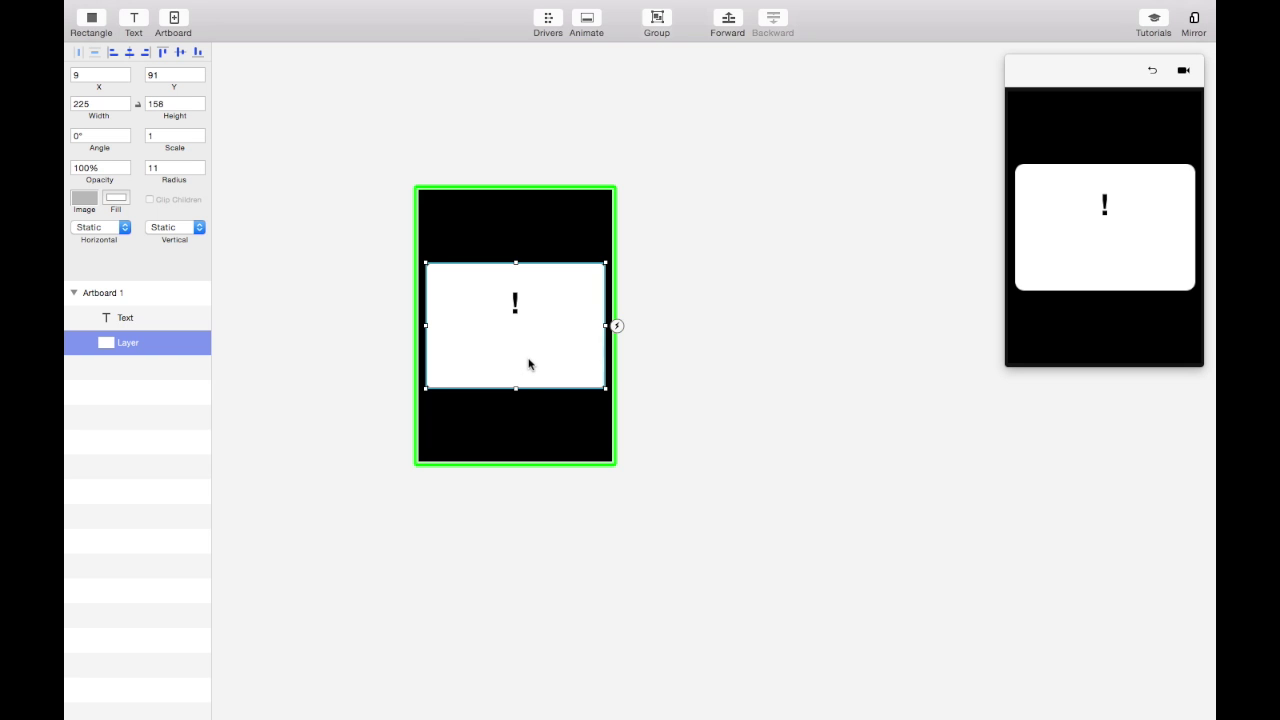
Add a rectangle along the card's bottom and turn on Clip Children for the card
{"action": "key", "text": "r"}
{"action": "left_click_drag", "start_coordinate": [443, 279], "coordinate": [608, 371]}
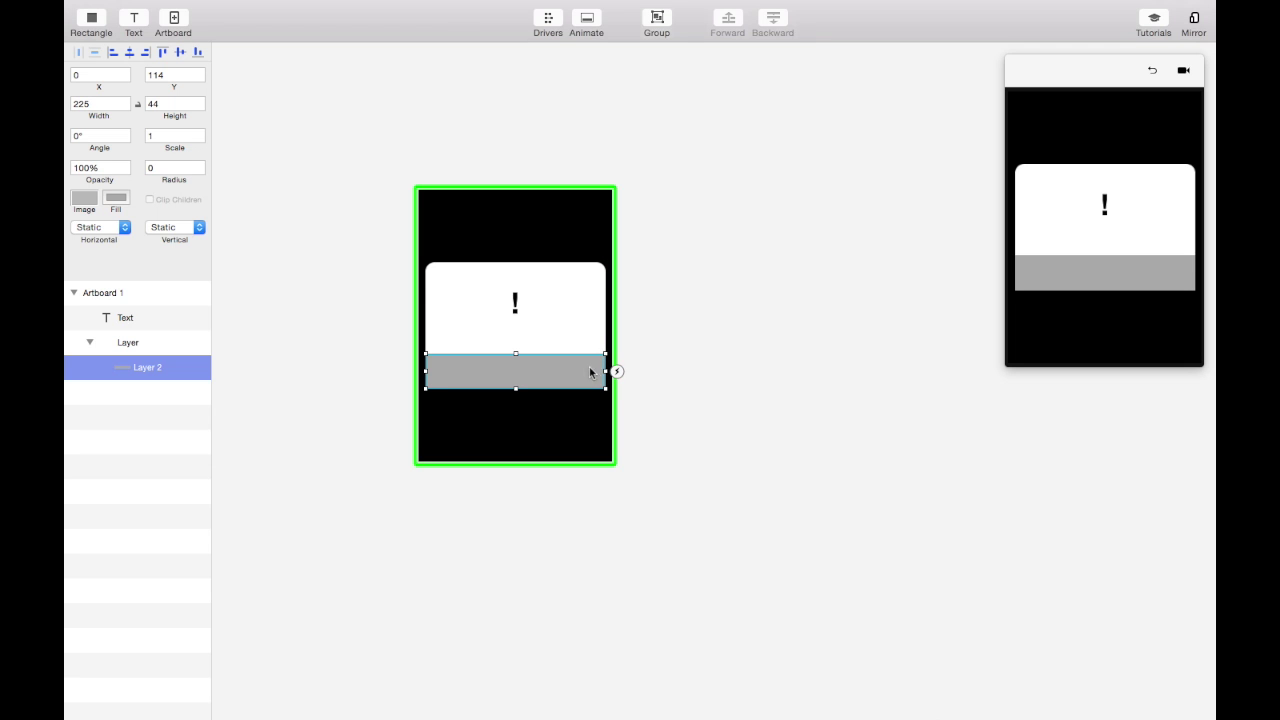
{"action": "left_click", "coordinate": [141, 349]}
{"action": "left_click", "coordinate": [150, 200]}
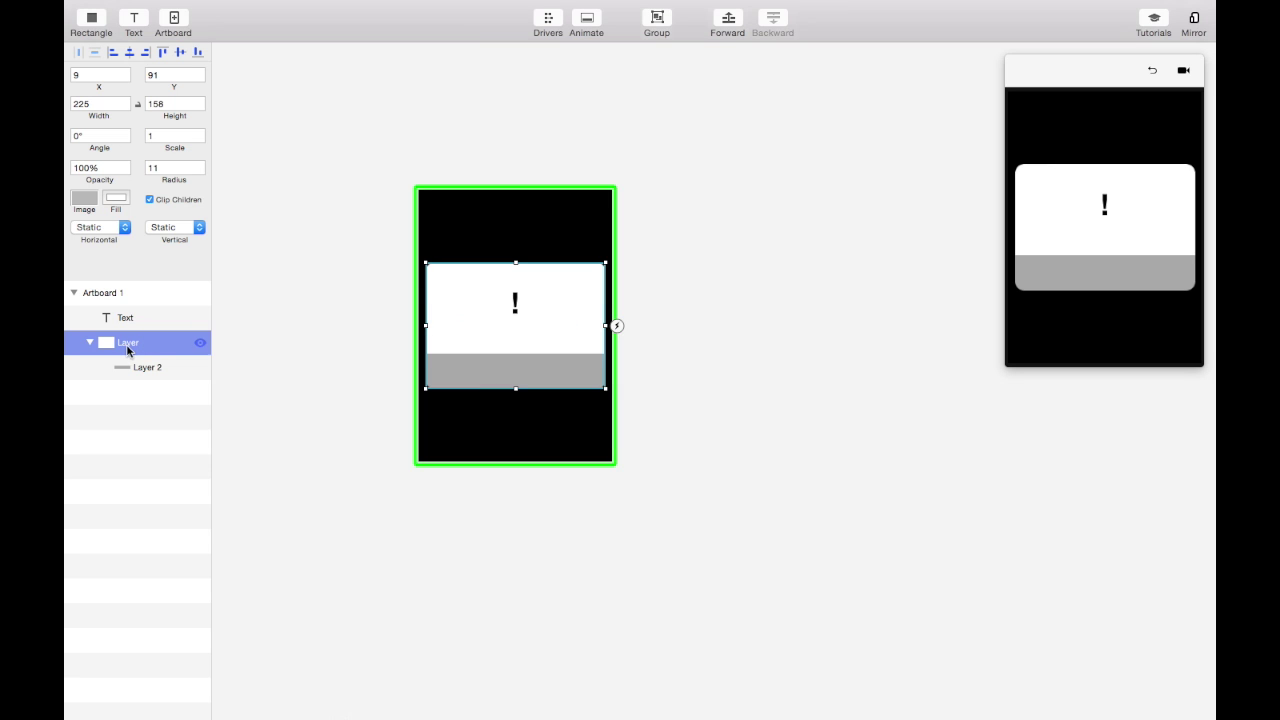
Rename the card 'alert' with the '!' text inside, and the bar 'dismiss button'
{"action": "double_click", "coordinate": [127, 345]}
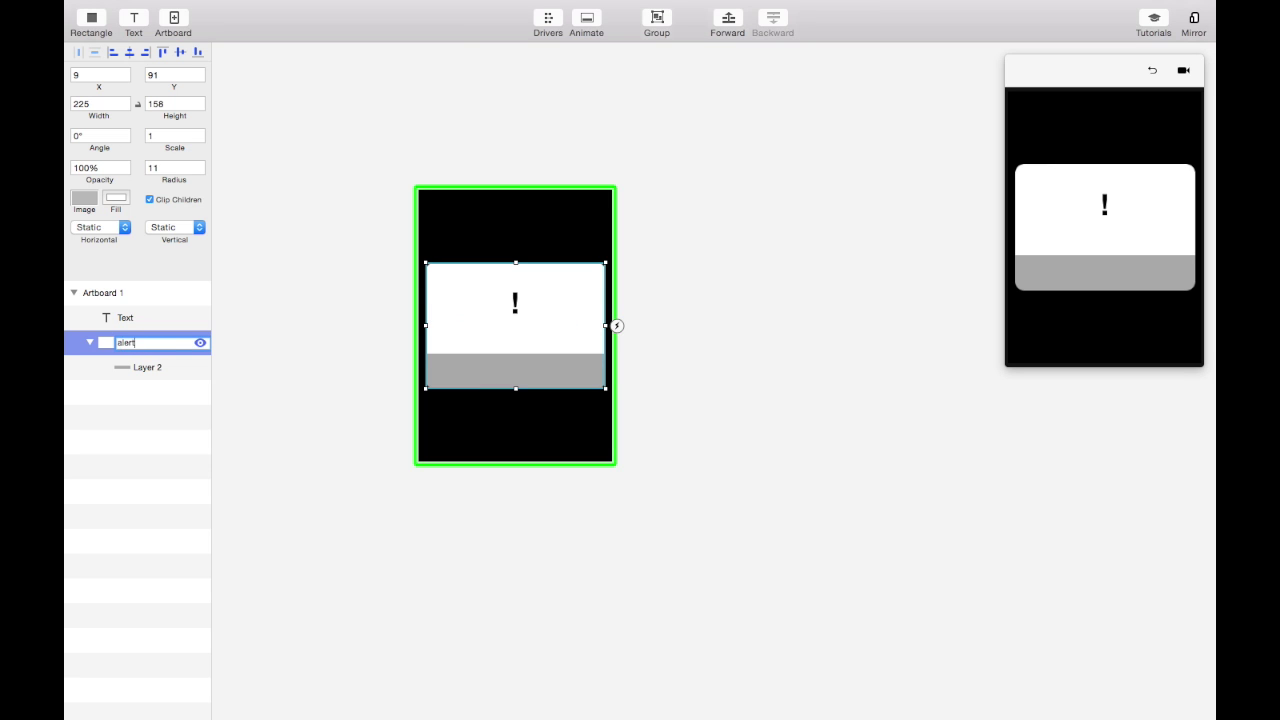
{"action": "key", "text": "Return"}
{"action": "left_click_drag", "start_coordinate": [126, 319], "coordinate": [132, 340]}
{"action": "double_click", "coordinate": [148, 367]}
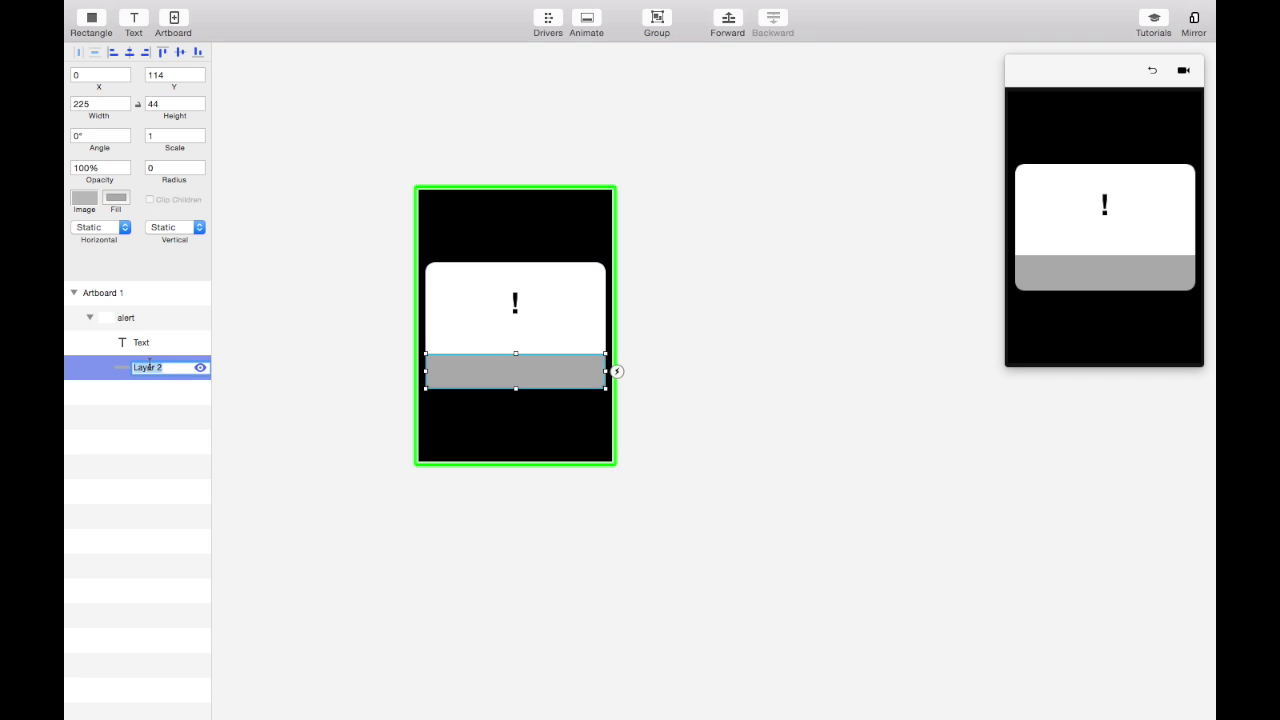
{"action": "type", "text": "dismiss button"}
{"action": "key", "text": "Return"}
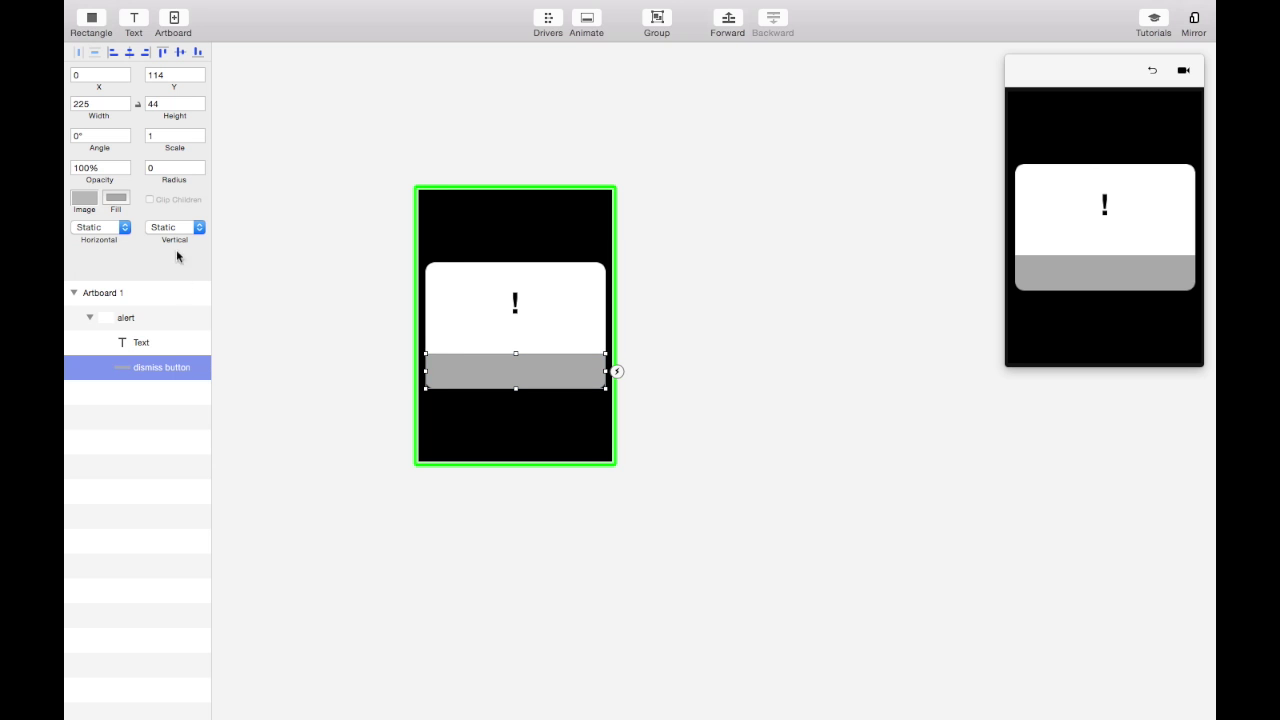
Set the dismiss button's fill to red
{"action": "left_click", "coordinate": [115, 203]}
{"action": "left_click", "coordinate": [412, 140]}
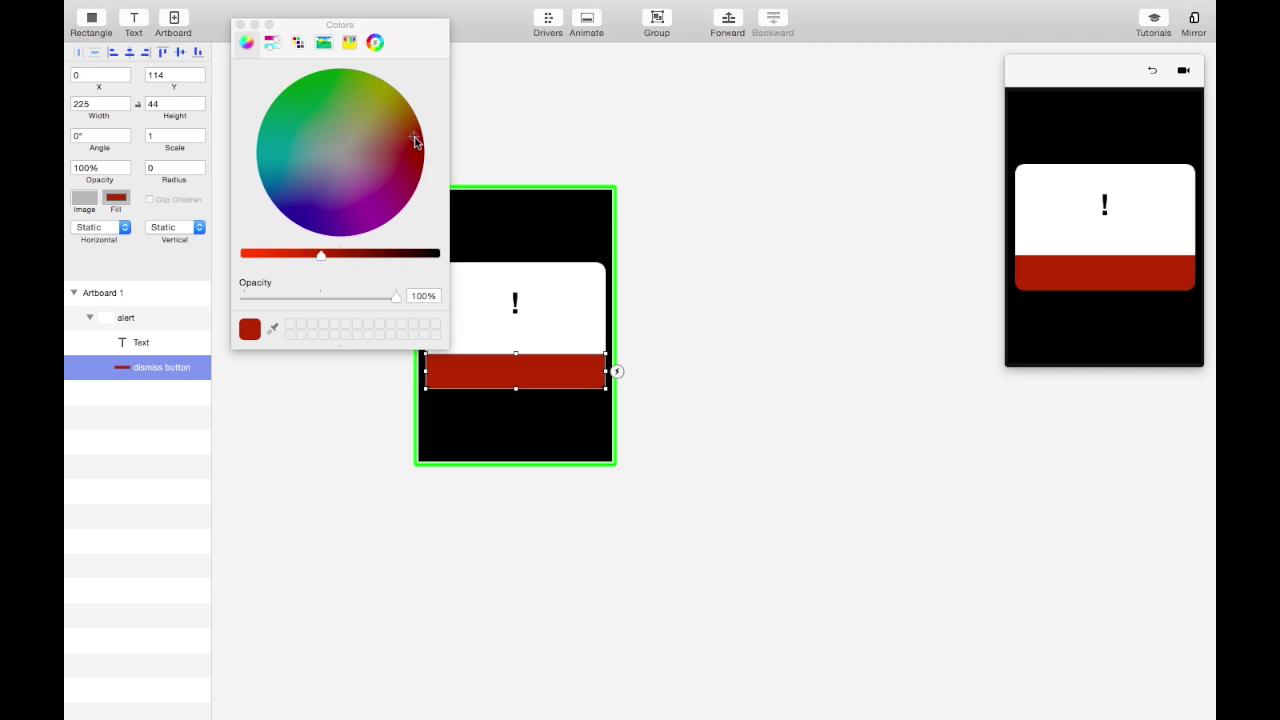
{"action": "left_click", "coordinate": [240, 24]}
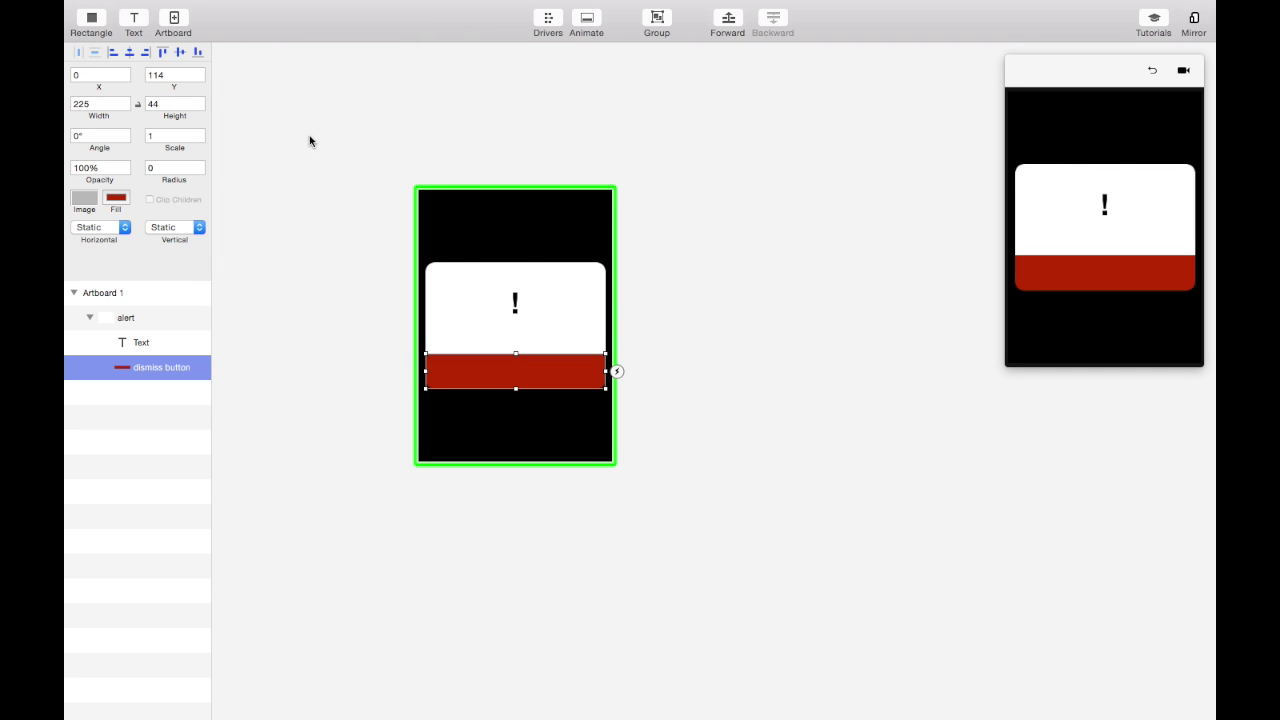
Add a white, centre-aligned 'Dismiss' text layer centred on the red bar
{"action": "type", "text": "tDismiss"}
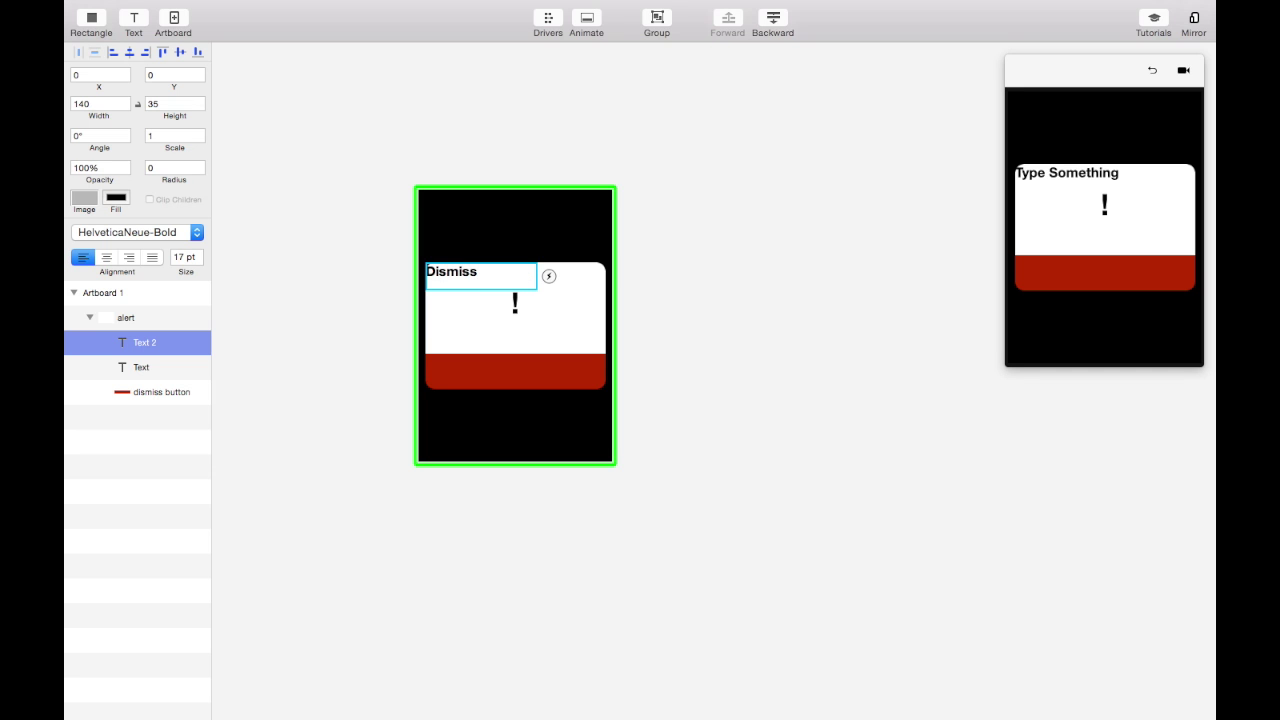
{"action": "key", "text": "Escape"}
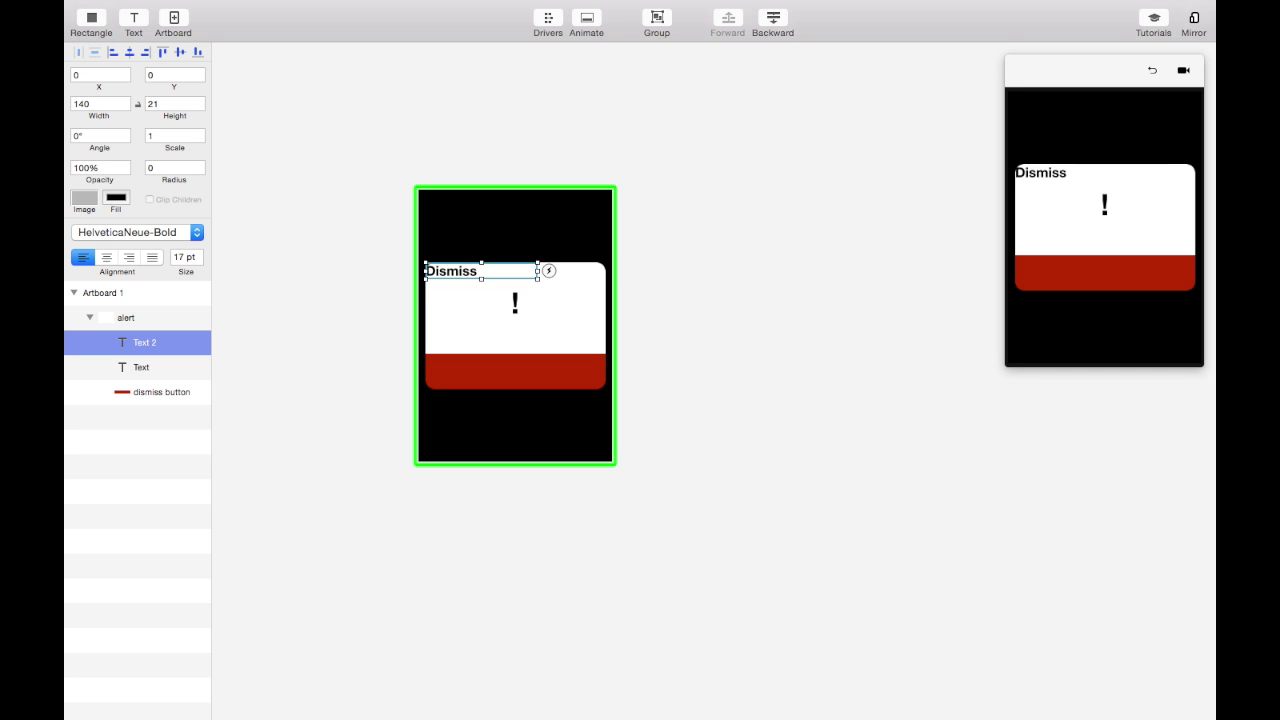
{"action": "left_click_drag", "start_coordinate": [480, 278], "coordinate": [526, 379]}
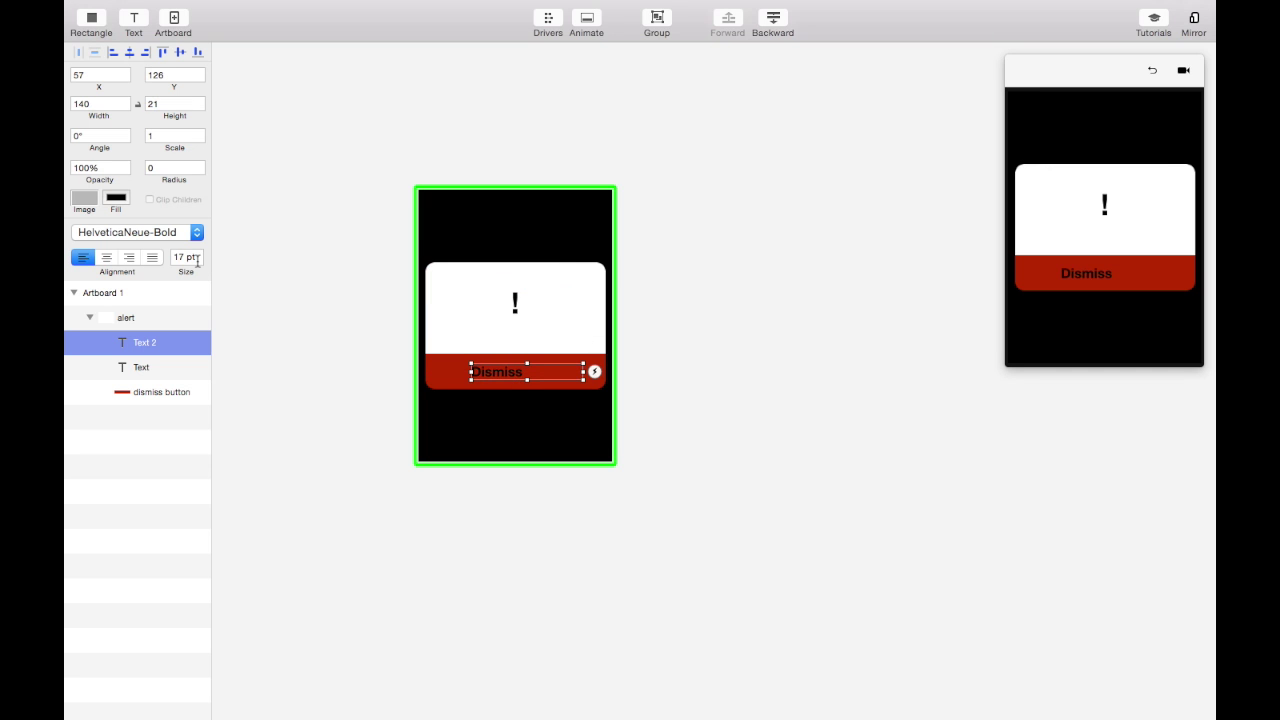
{"action": "left_click", "coordinate": [107, 259]}
{"action": "left_click", "coordinate": [130, 54]}
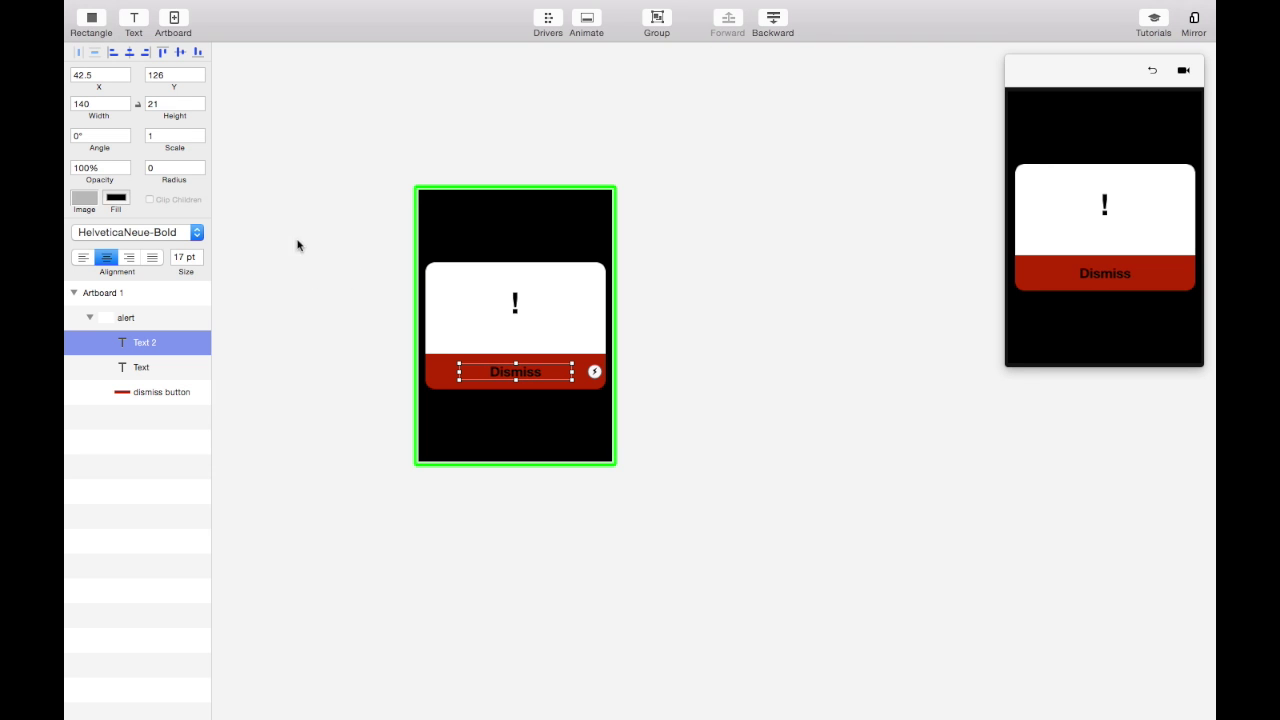
{"action": "left_click", "coordinate": [117, 198]}
{"action": "left_click_drag", "start_coordinate": [323, 256], "coordinate": [213, 252]}
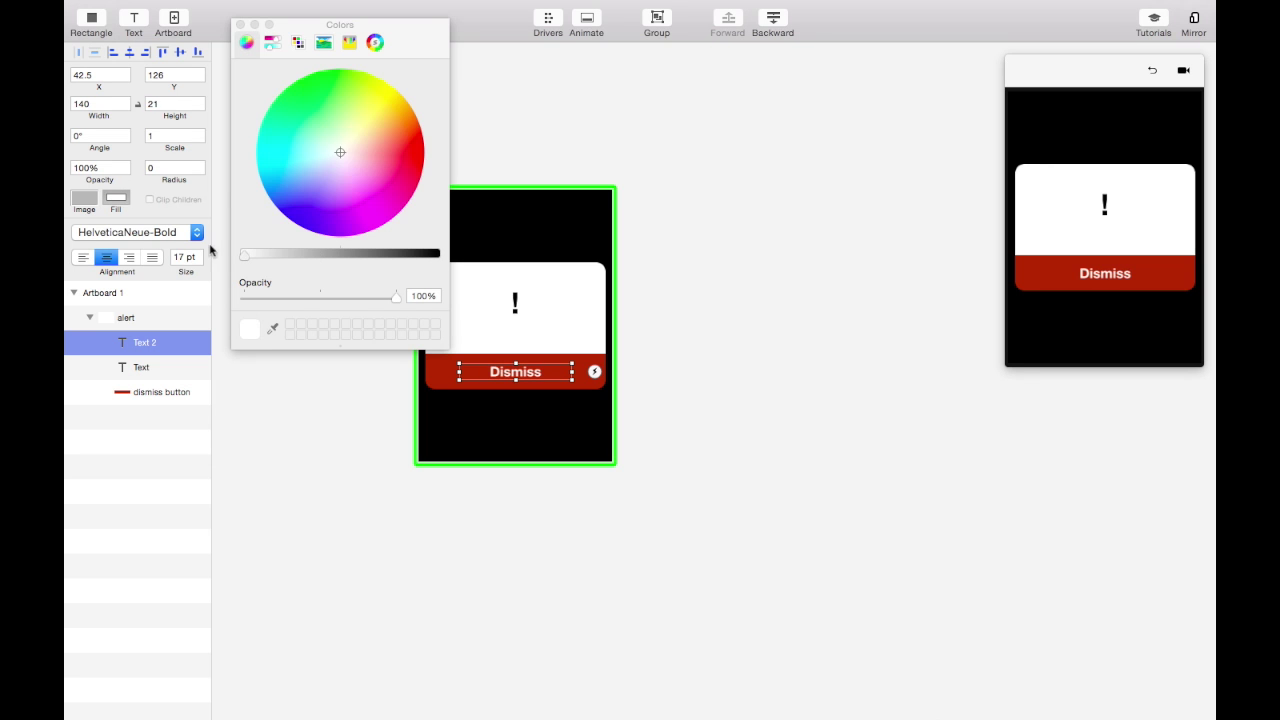
{"action": "left_click", "coordinate": [240, 24]}
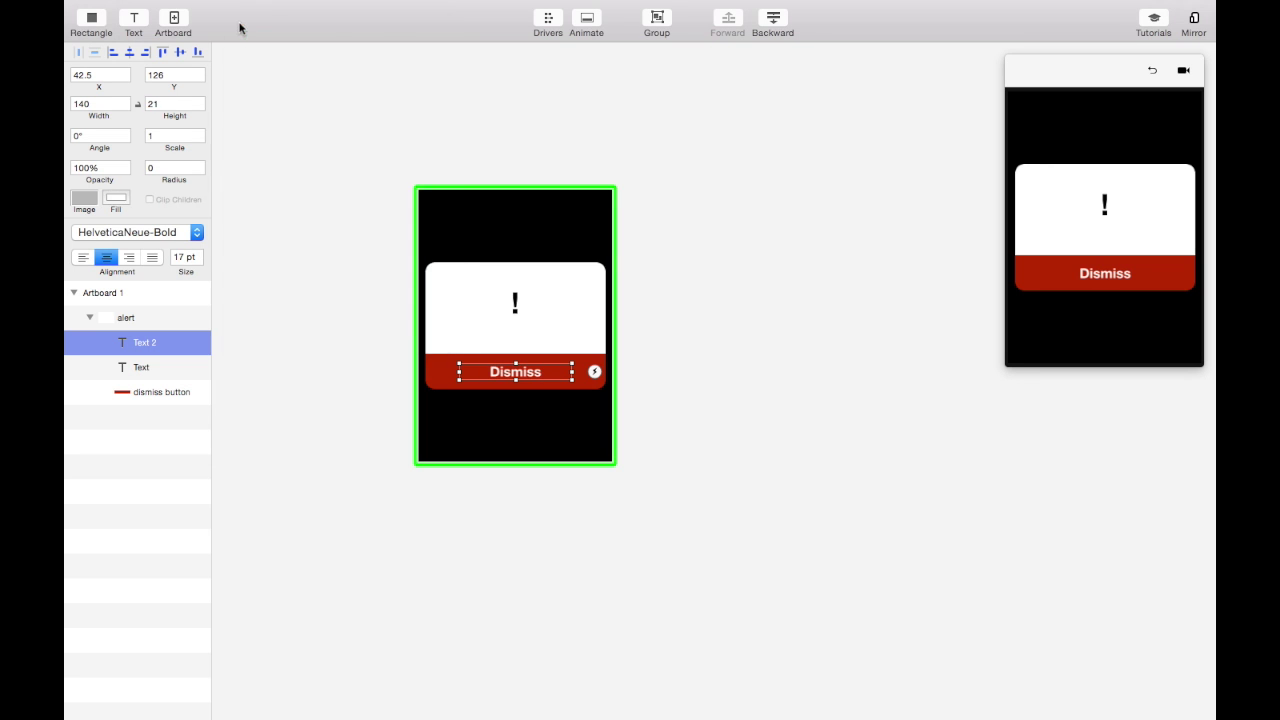
{"action": "left_click", "coordinate": [335, 438]}
{"action": "left_click", "coordinate": [521, 310]}
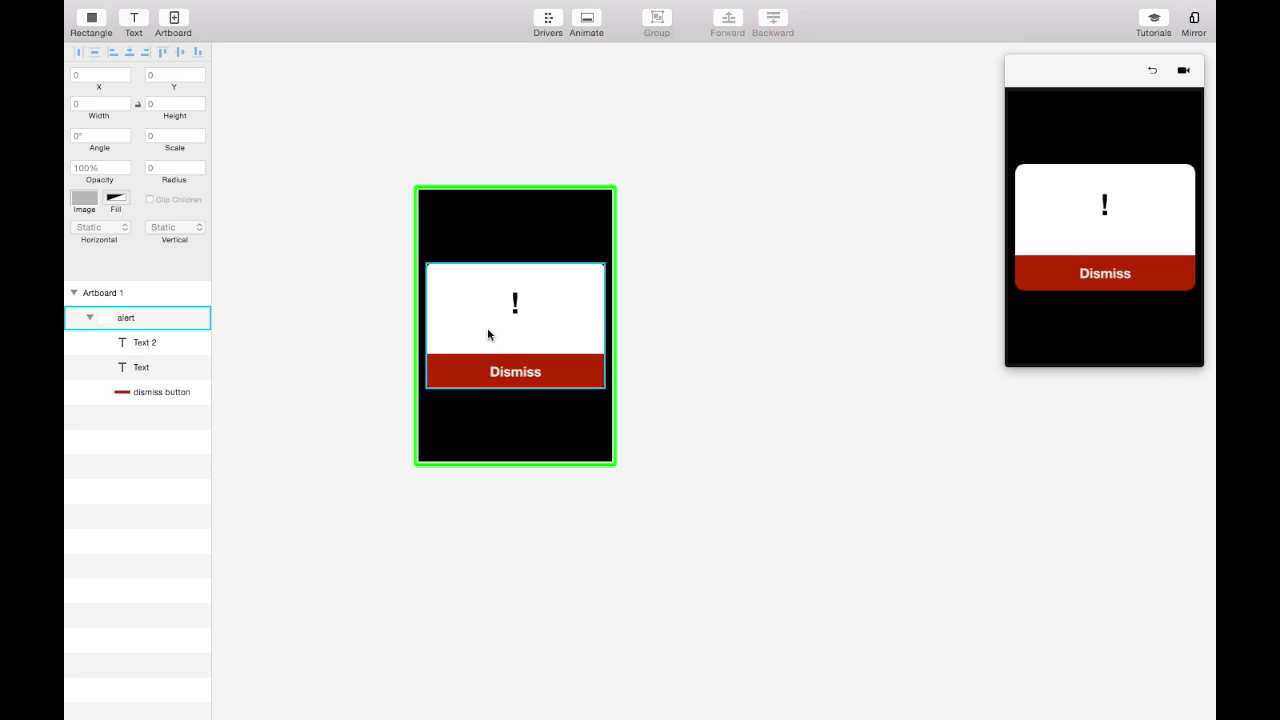
Select the red dismiss button layer beneath the exclamation mark
{"action": "left_click", "coordinate": [410, 396]}
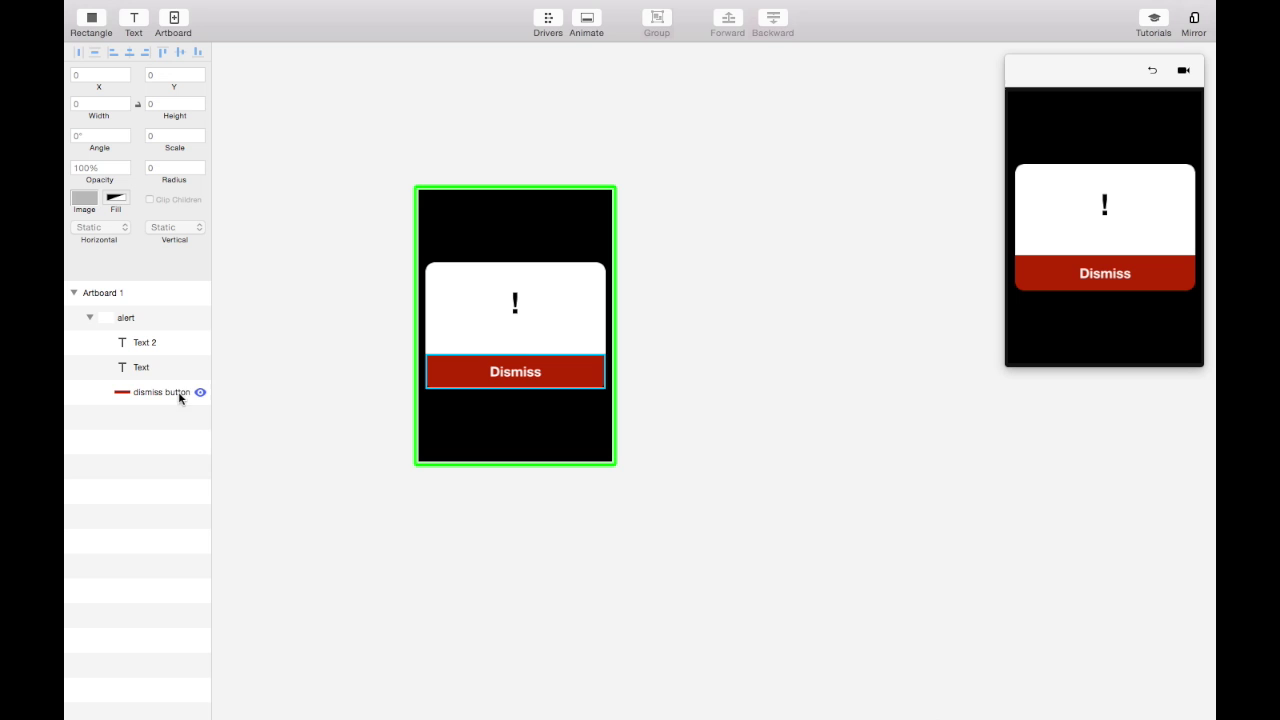
{"action": "left_click", "coordinate": [158, 392]}
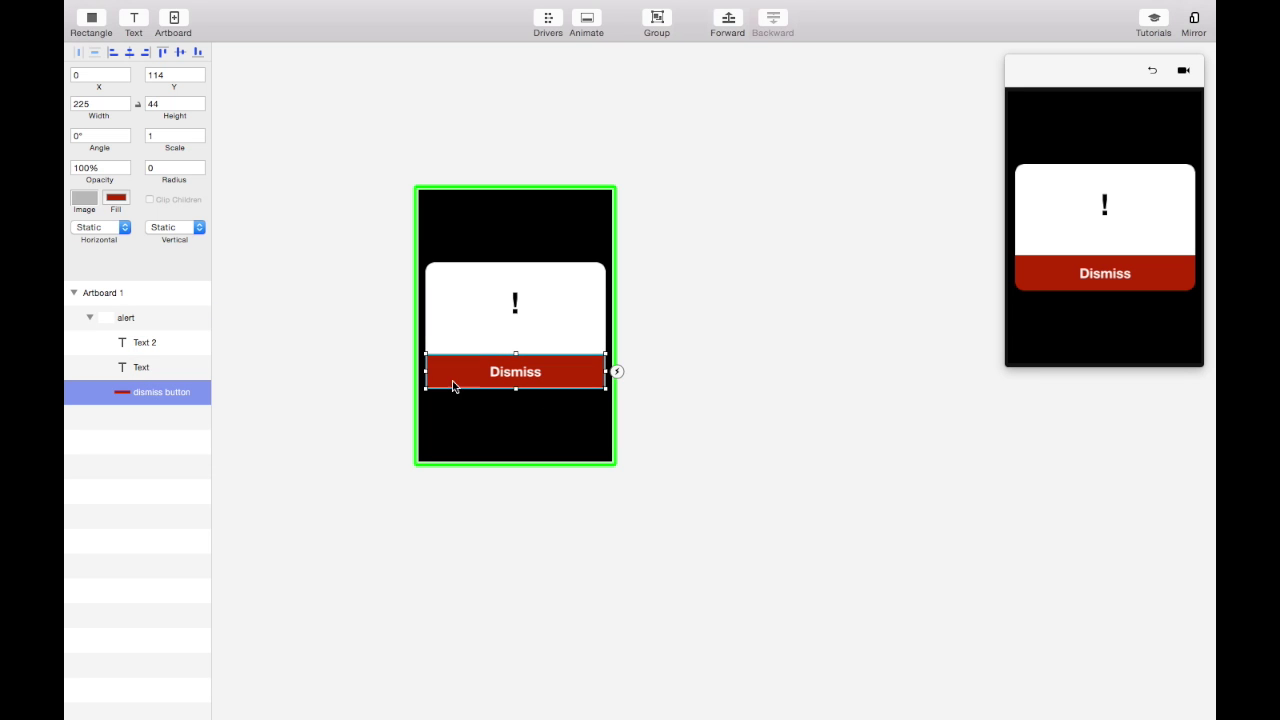
Add a square at the Dismiss button's left end and nest it inside the dismiss button group
{"action": "left_click", "coordinate": [91, 20]}
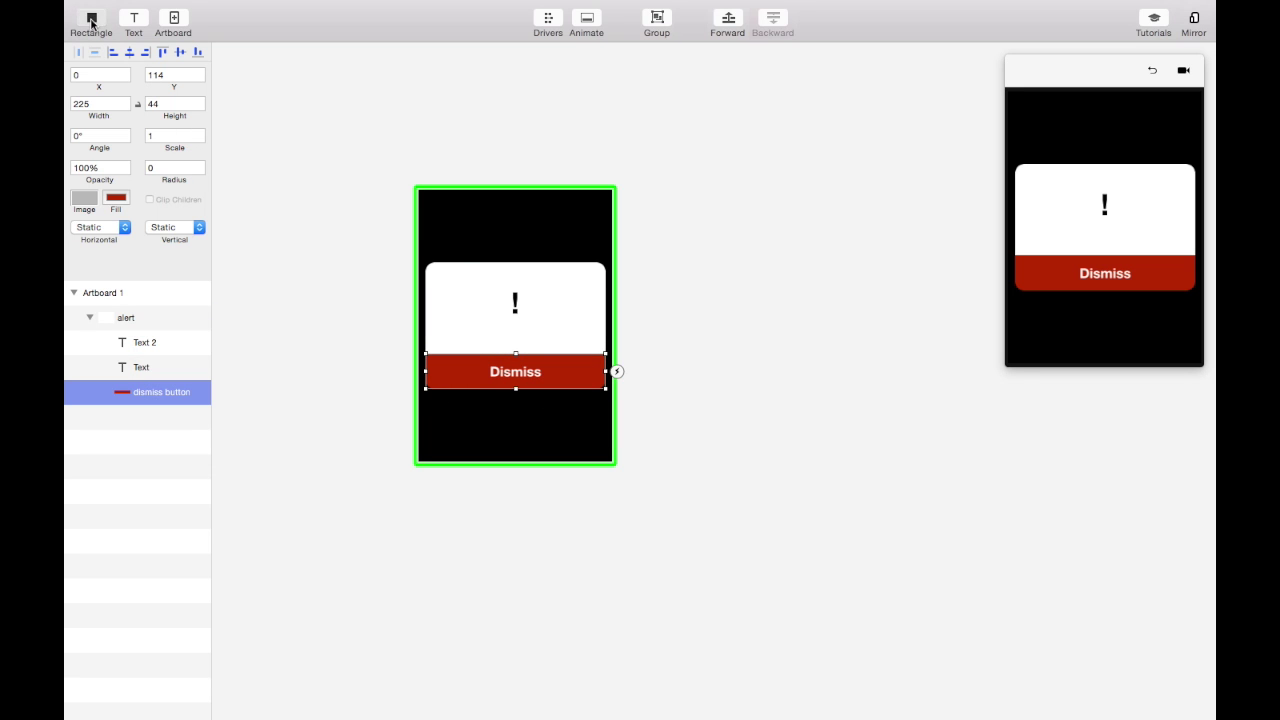
{"action": "left_click_drag", "start_coordinate": [442, 275], "coordinate": [442, 368]}
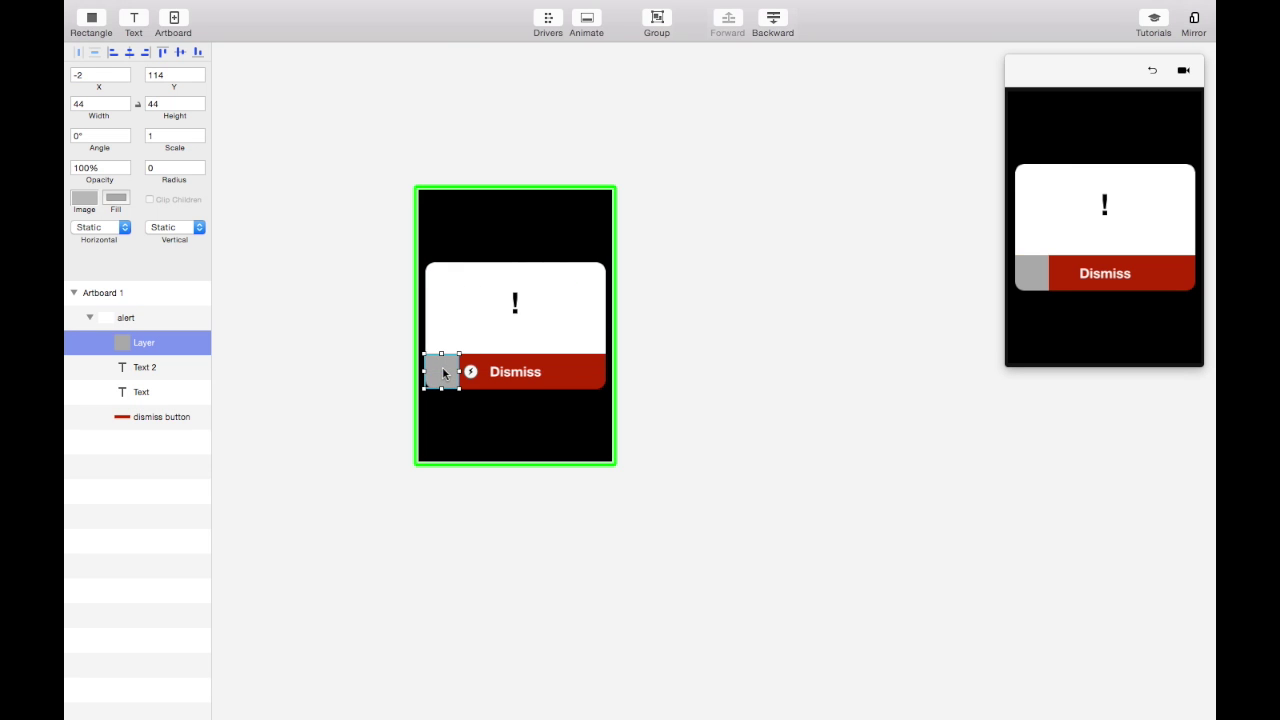
{"action": "left_click_drag", "start_coordinate": [135, 343], "coordinate": [140, 416]}
{"action": "left_click", "coordinate": [104, 393]}
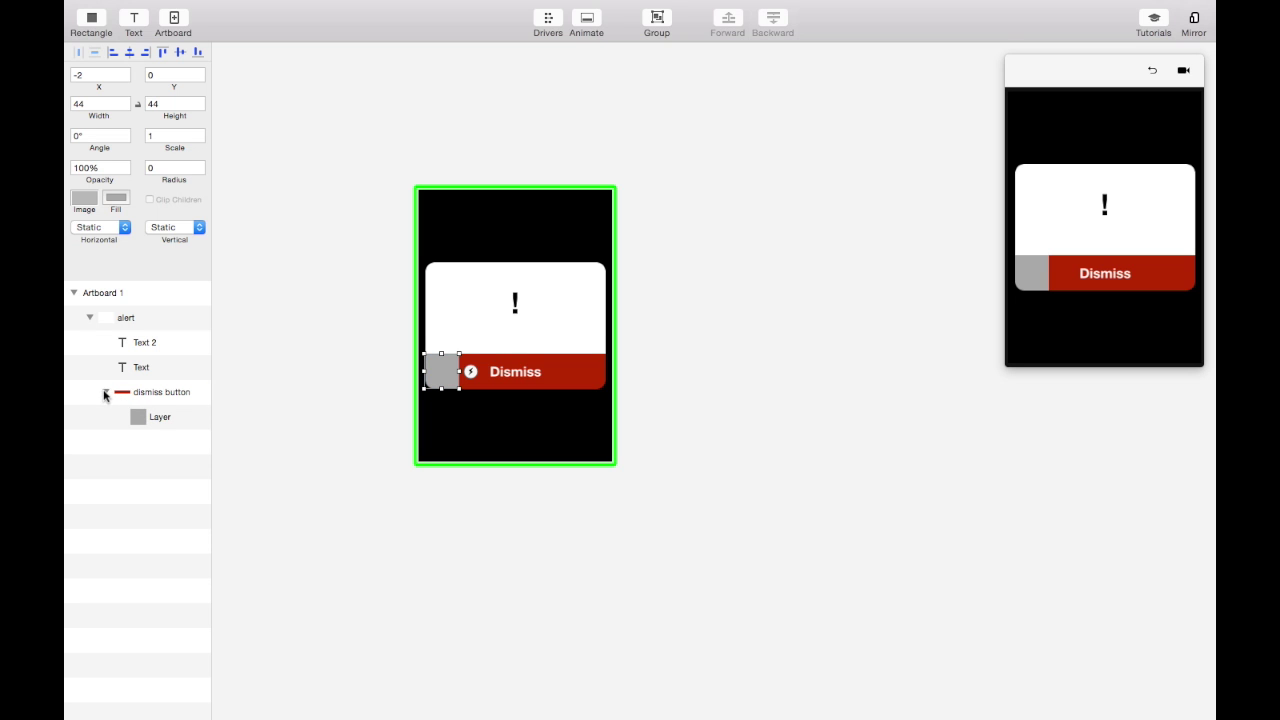
{"action": "left_click", "coordinate": [154, 417]}
Fill the square green and narrow it to a 2 × 44 sliver
{"action": "left_click", "coordinate": [116, 197]}
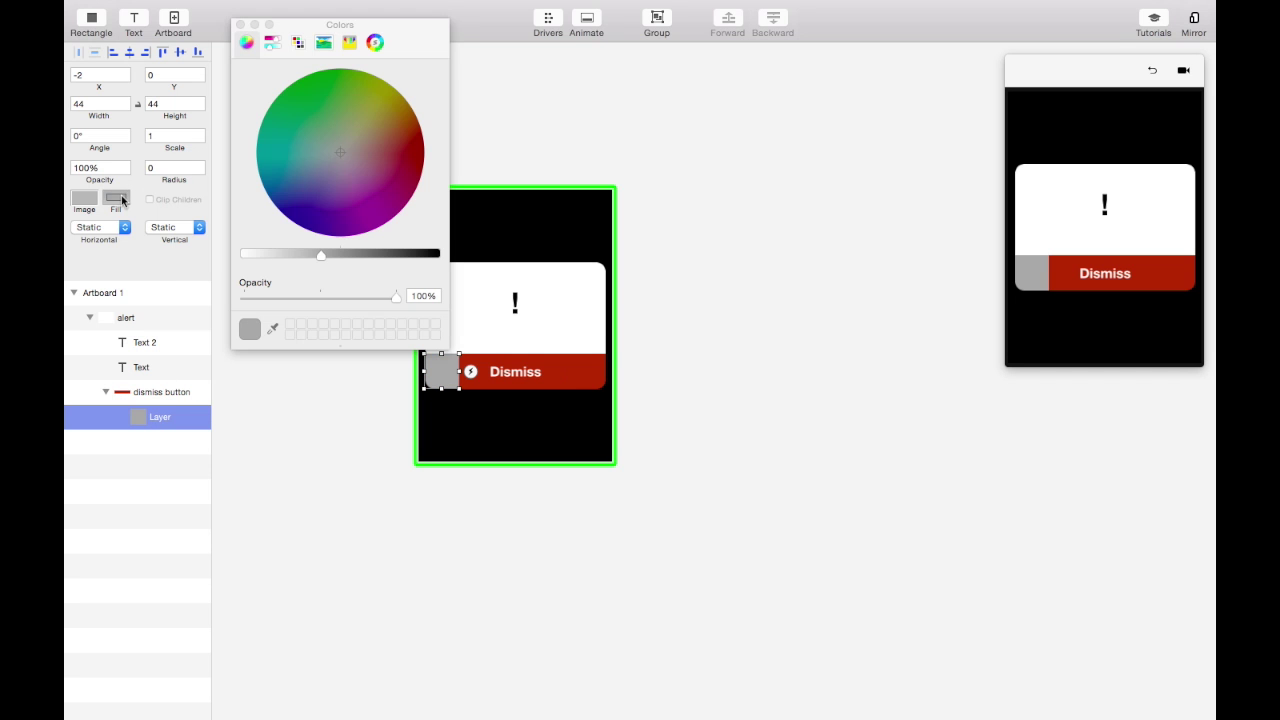
{"action": "left_click_drag", "start_coordinate": [300, 157], "coordinate": [277, 108]}
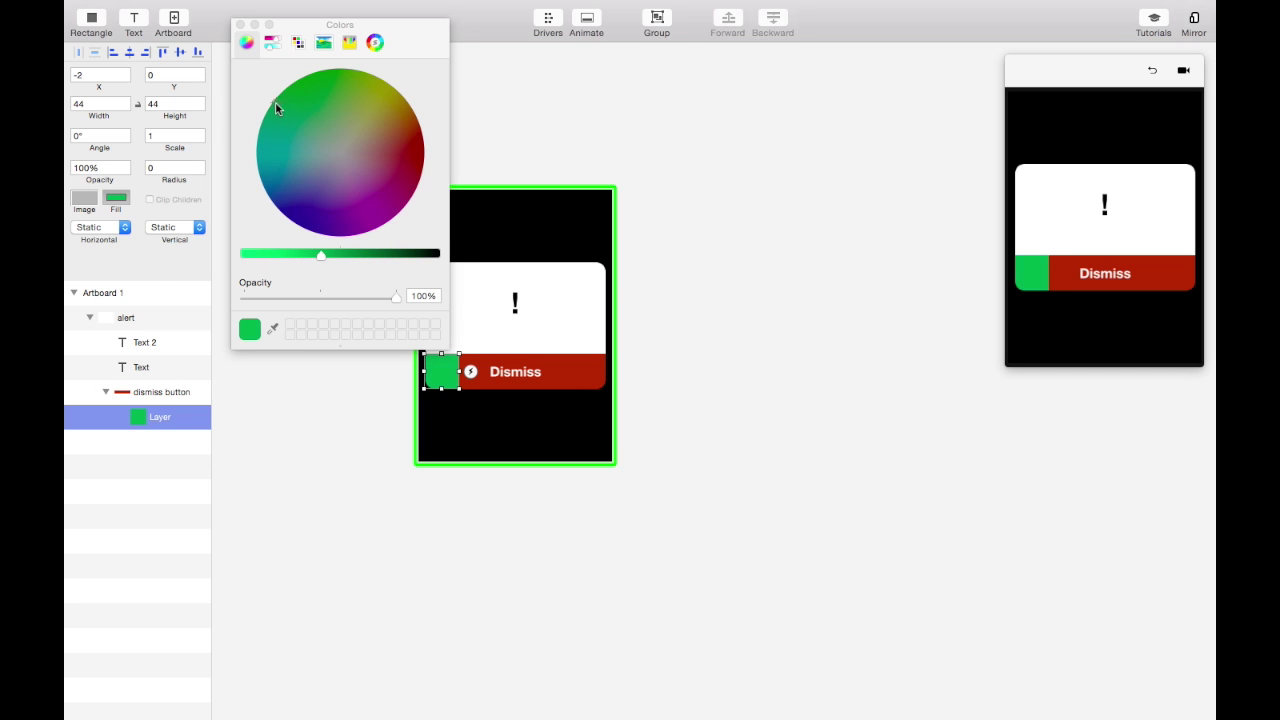
{"action": "left_click", "coordinate": [240, 24]}
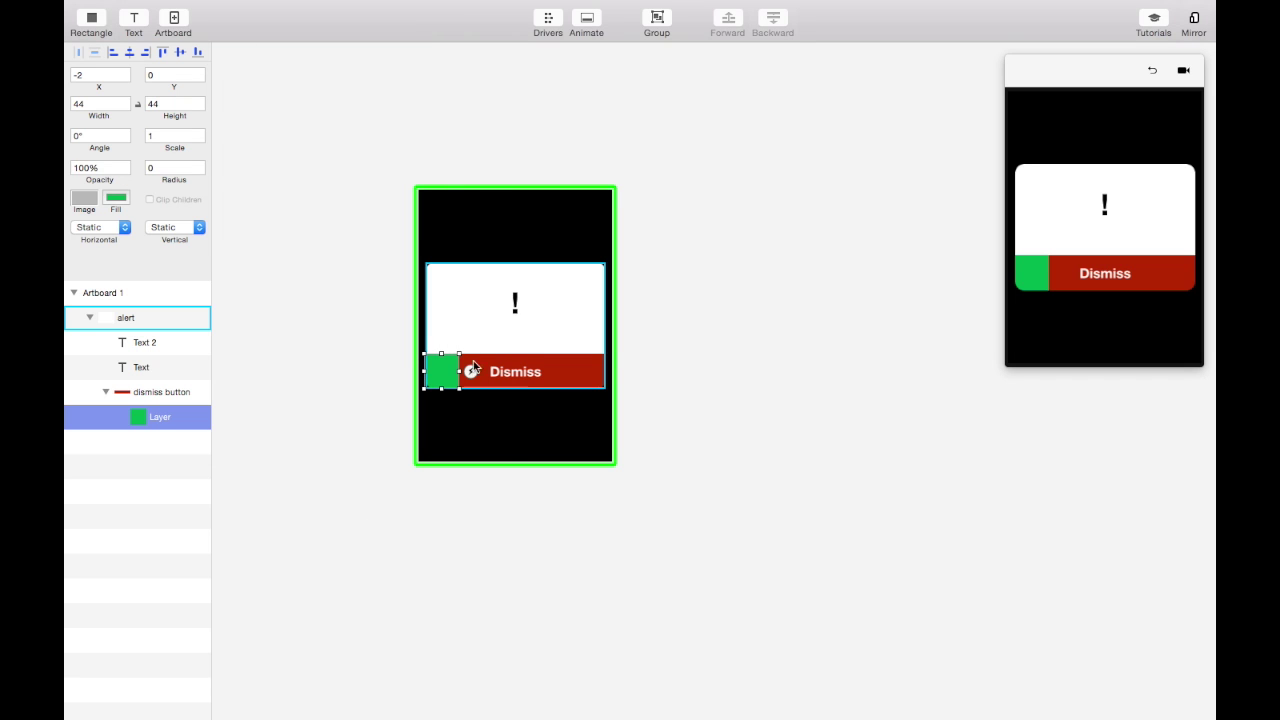
{"action": "left_click", "coordinate": [180, 392]}
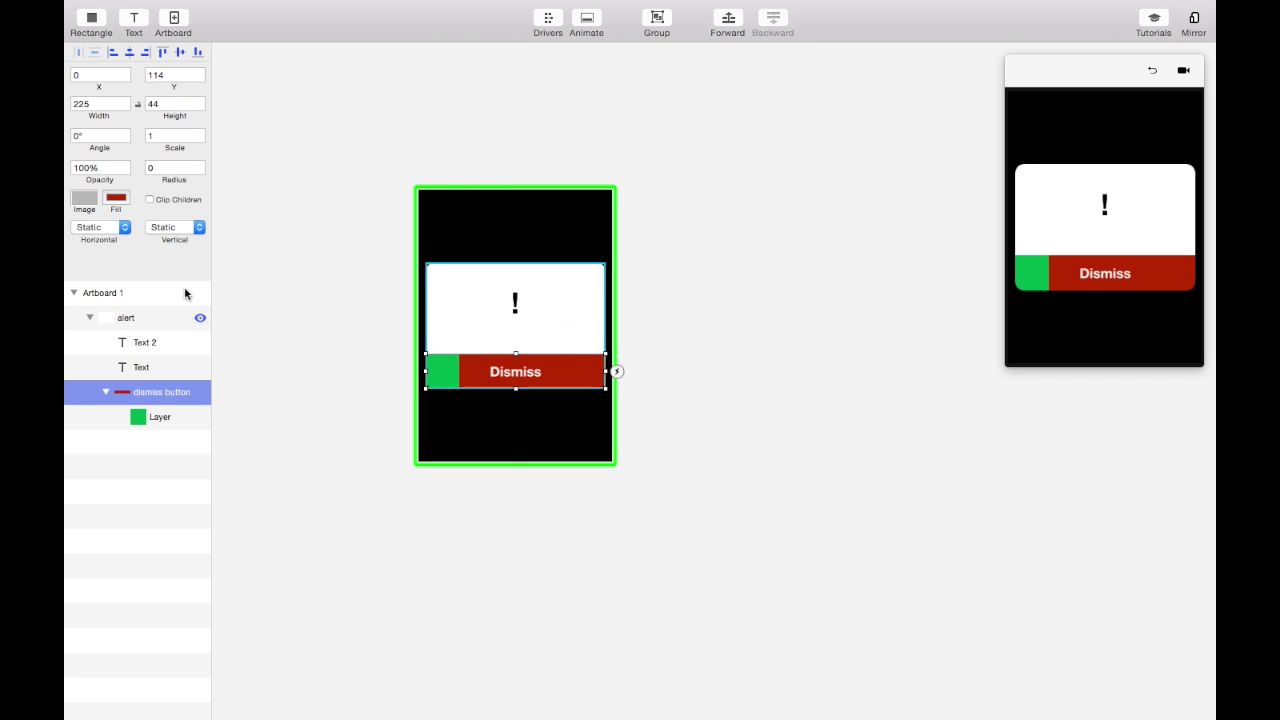
{"action": "left_click", "coordinate": [150, 417]}
{"action": "left_click_drag", "start_coordinate": [459, 371], "coordinate": [428, 371]}
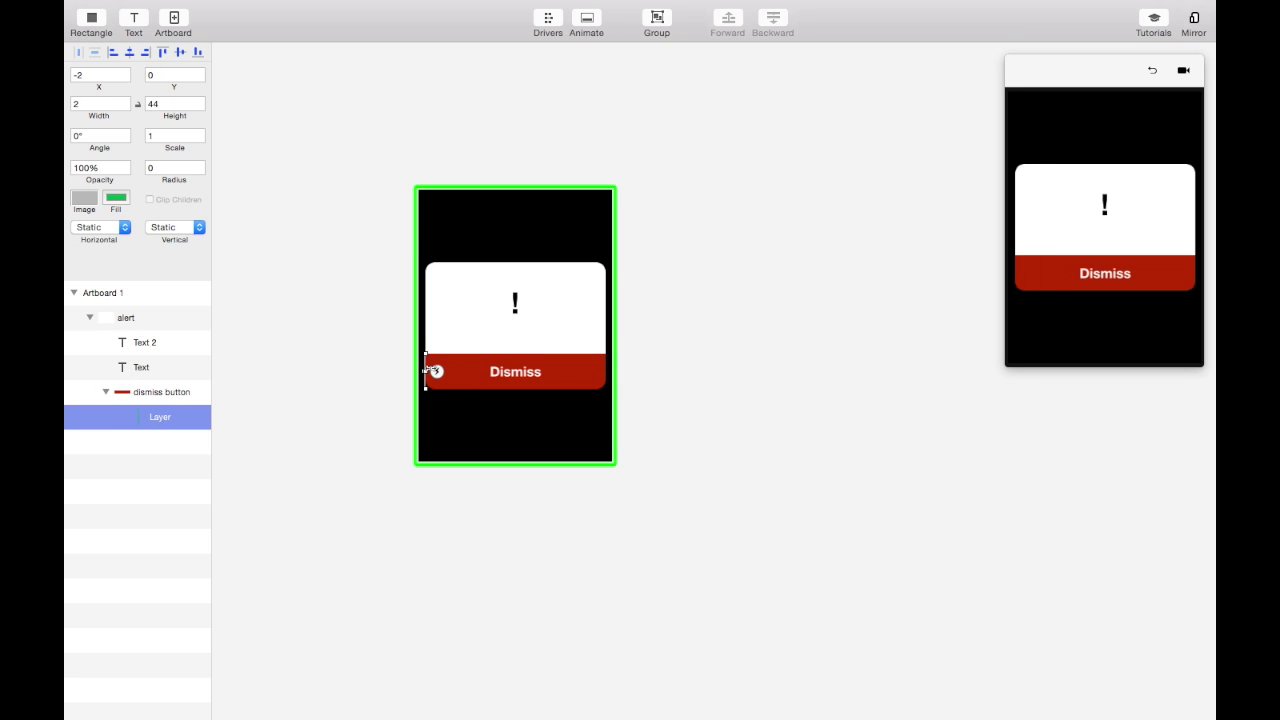
{"action": "left_click", "coordinate": [323, 322]}
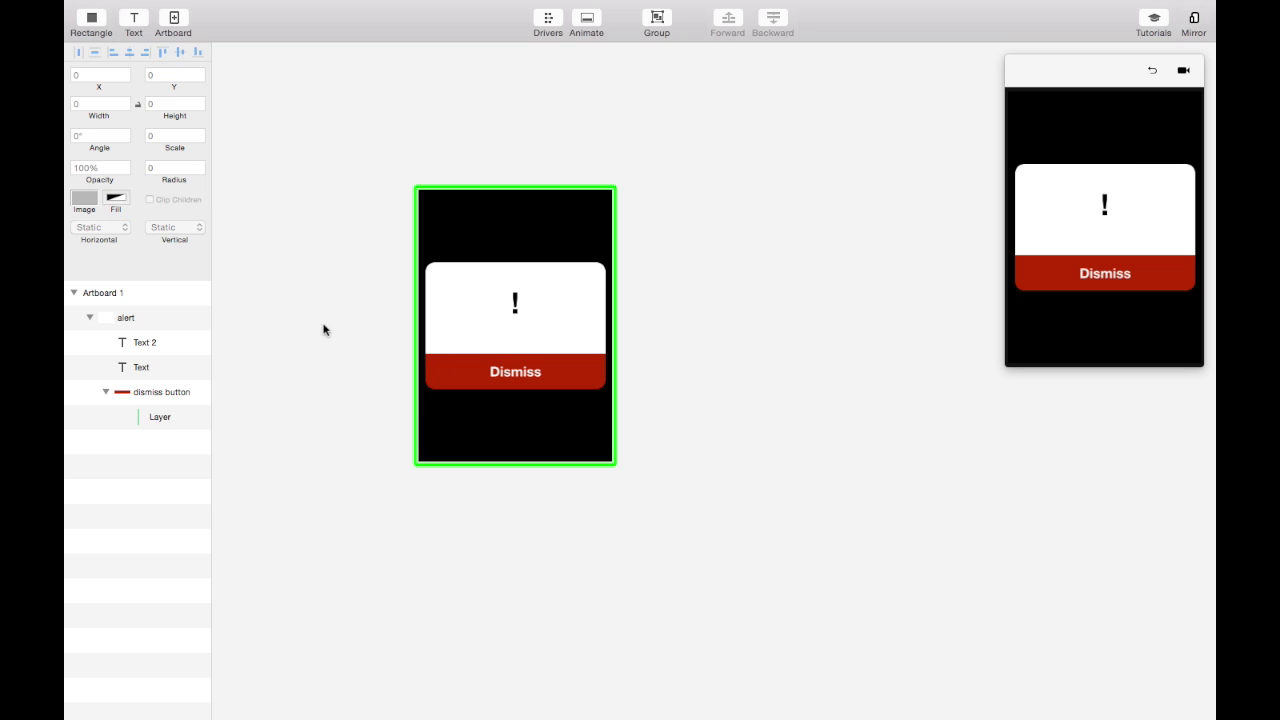
Rename the green sliver's layer to 'Progress'
{"action": "double_click", "coordinate": [168, 417]}
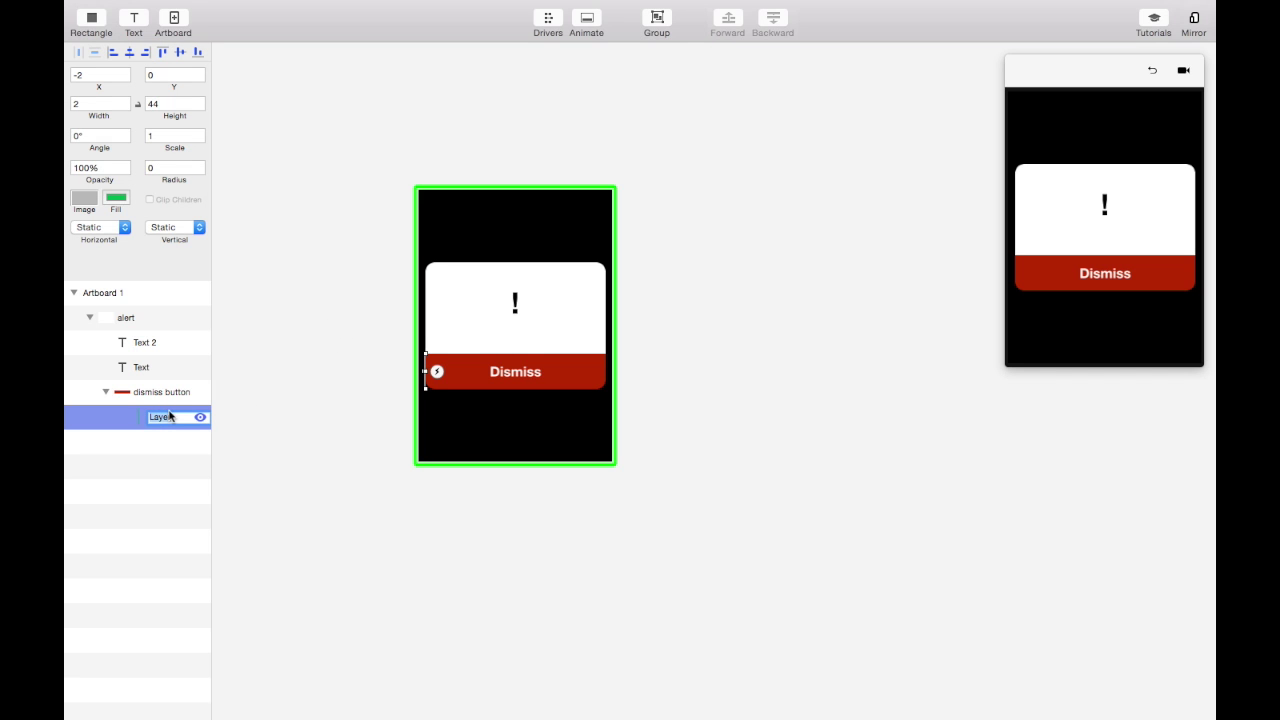
{"action": "type", "text": "Progress"}
{"action": "key", "text": "Return"}
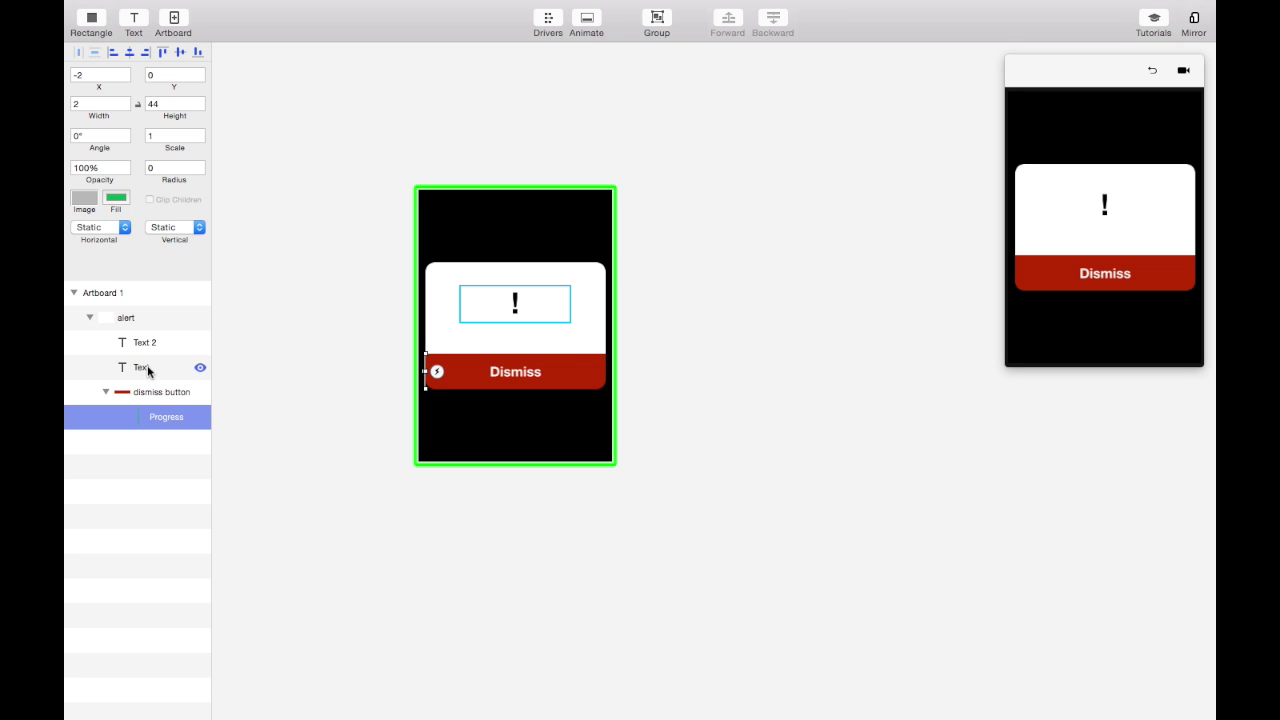
Move the Dismiss label into the dismiss button group and rename it 'Dismiss Text'
{"action": "left_click", "coordinate": [138, 366]}
{"action": "left_click", "coordinate": [155, 345]}
{"action": "left_click_drag", "start_coordinate": [150, 347], "coordinate": [158, 400]}
{"action": "double_click", "coordinate": [160, 392]}
{"action": "type", "text": "Dismiss"}
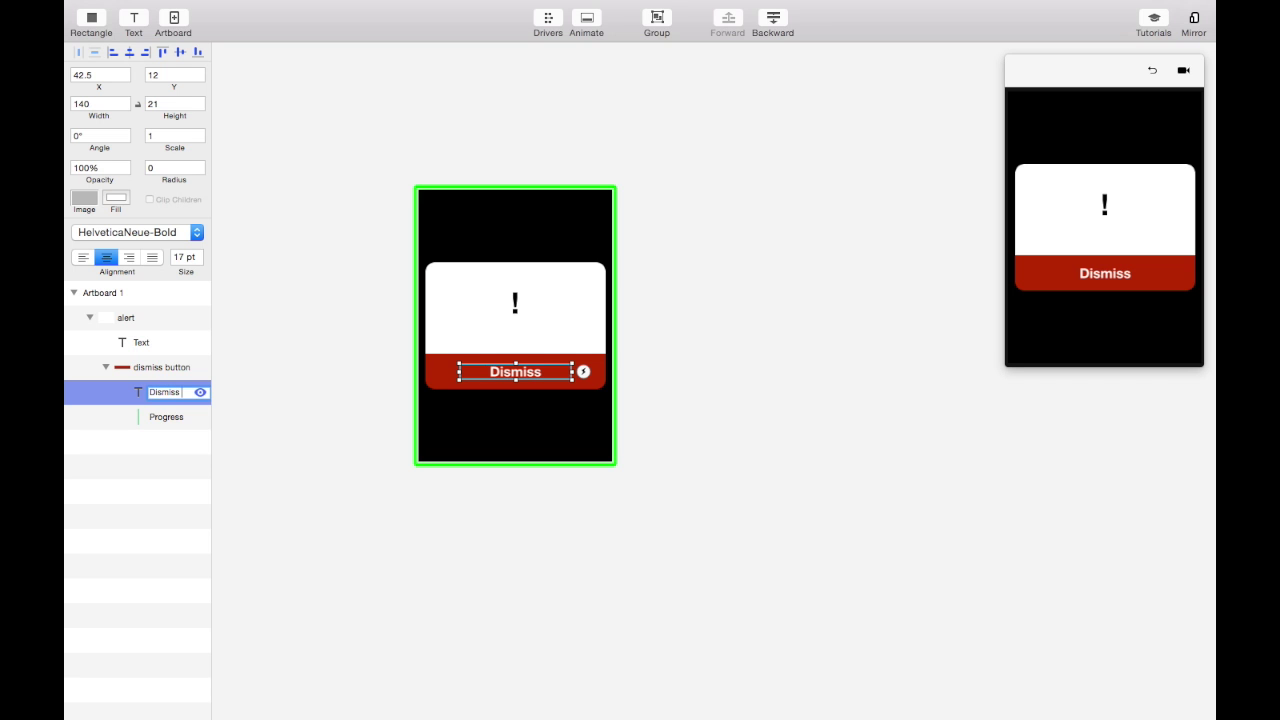
{"action": "type", "text": " Text"}
{"action": "key", "text": "Return"}
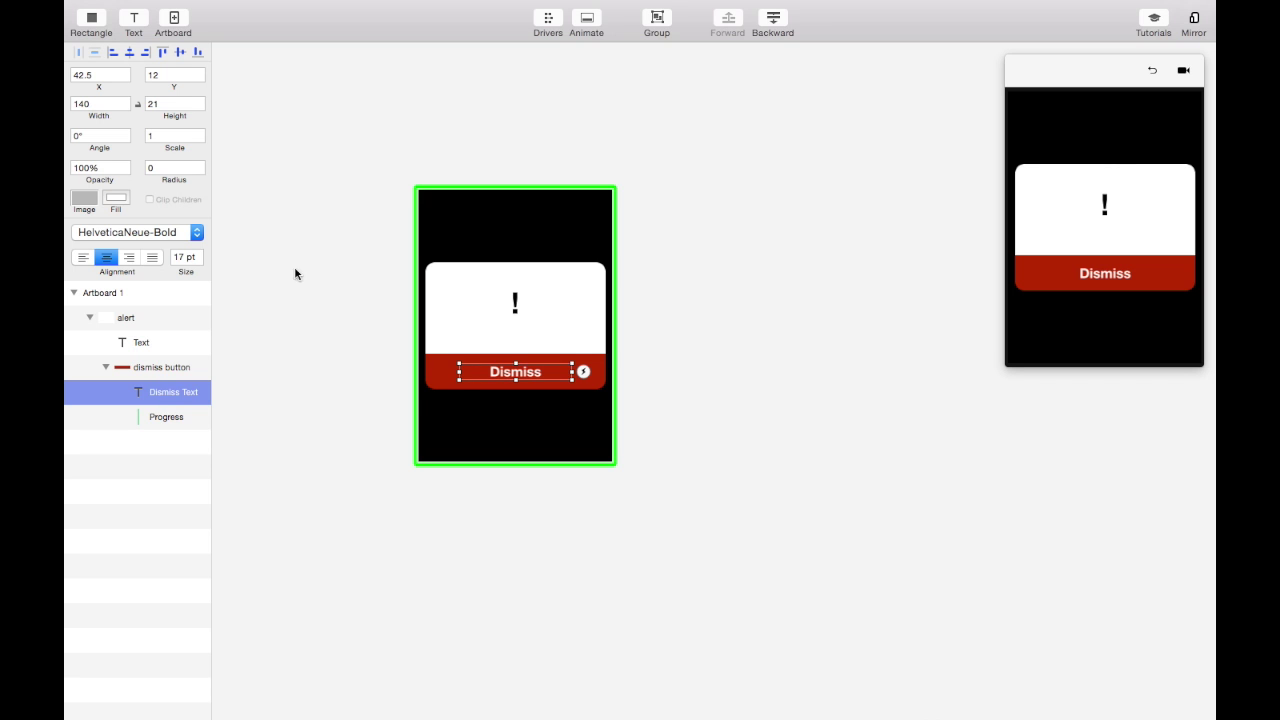
{"action": "left_click", "coordinate": [328, 270]}
{"action": "left_click", "coordinate": [590, 382]}
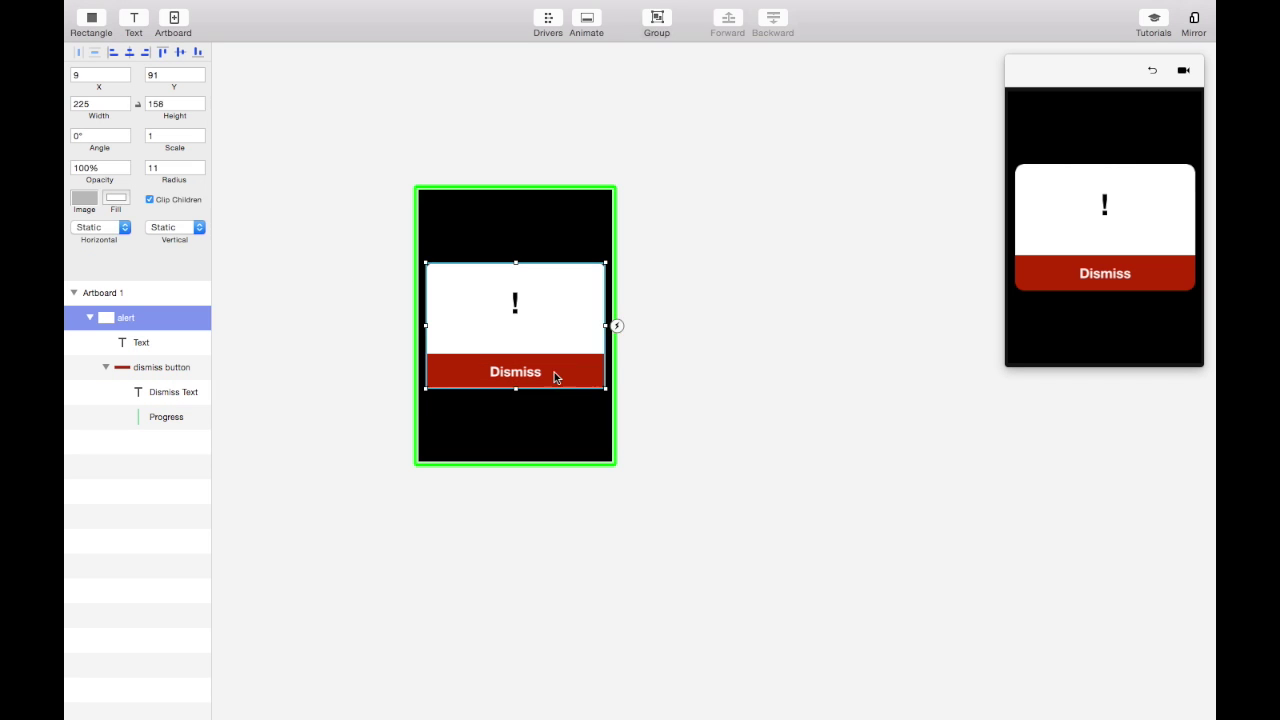
Link the dismiss button's Touch Down trigger to a new Artboard 2
{"action": "left_click", "coordinate": [158, 369]}
{"action": "left_click", "coordinate": [617, 372]}
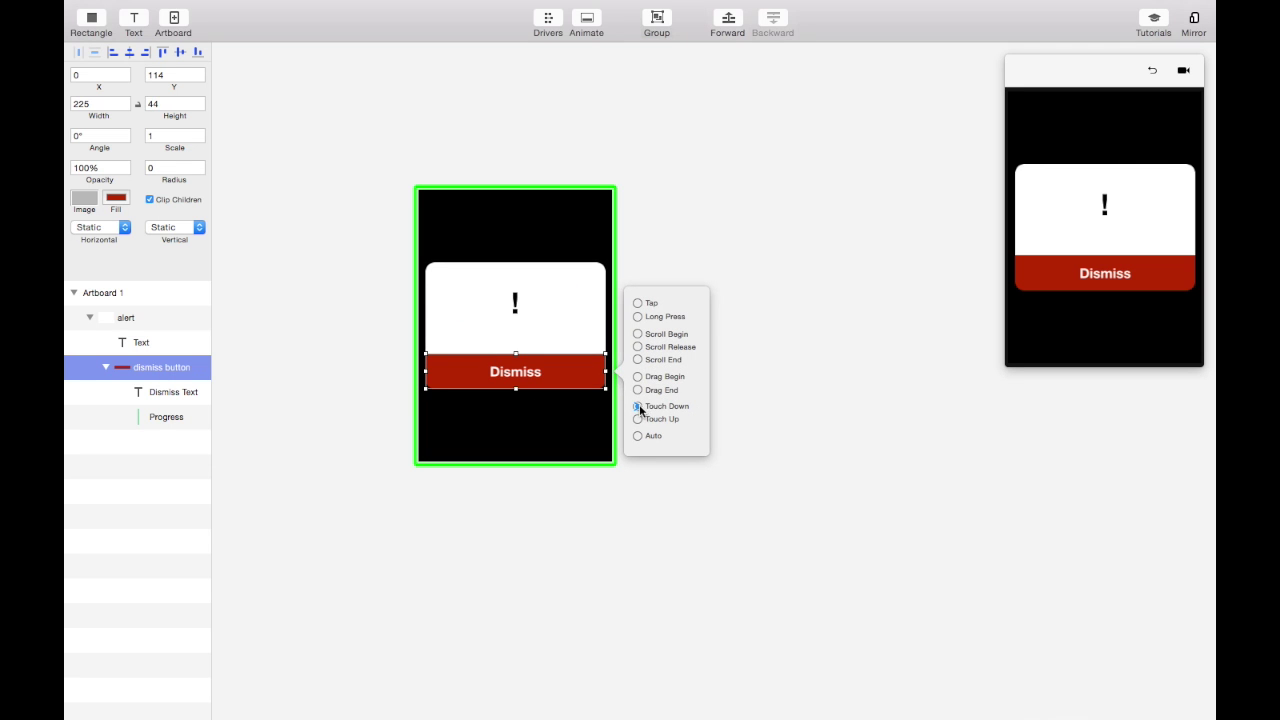
{"action": "left_click_drag", "start_coordinate": [639, 404], "coordinate": [454, 334]}
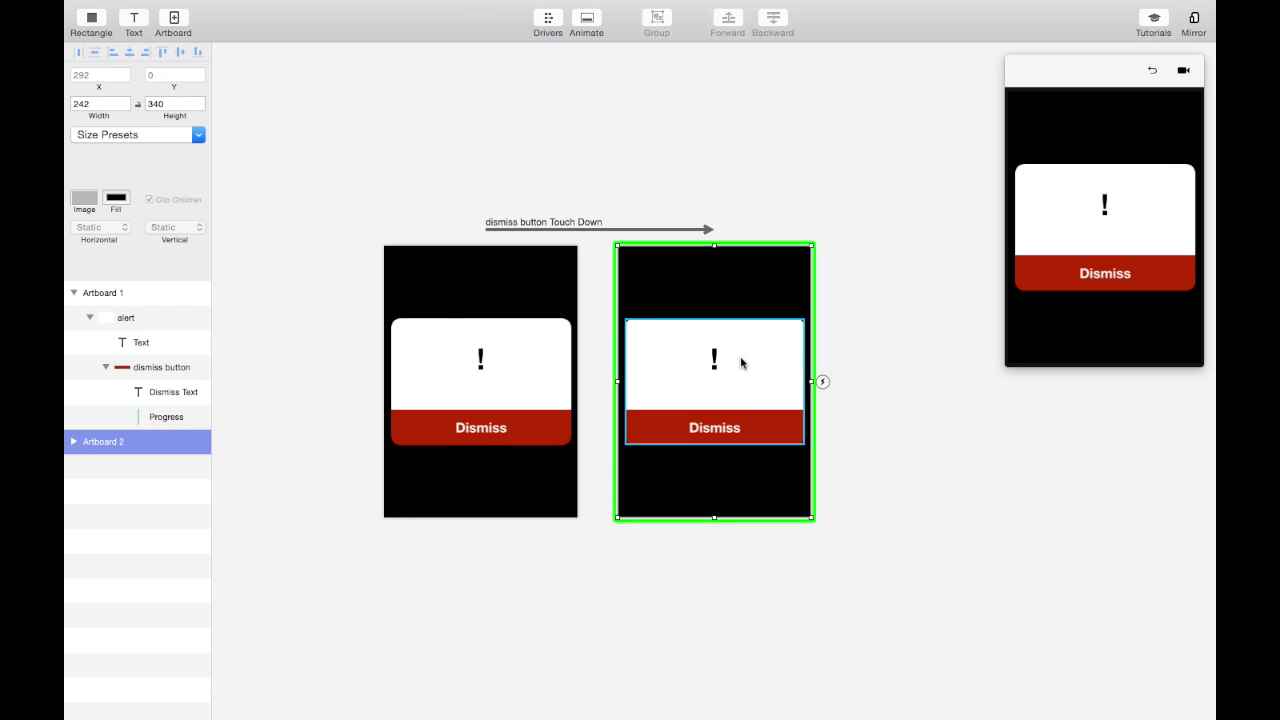
Widen the Progress bar in Artboard 2 to about 228 so it fills the button
{"action": "left_click", "coordinate": [741, 367]}
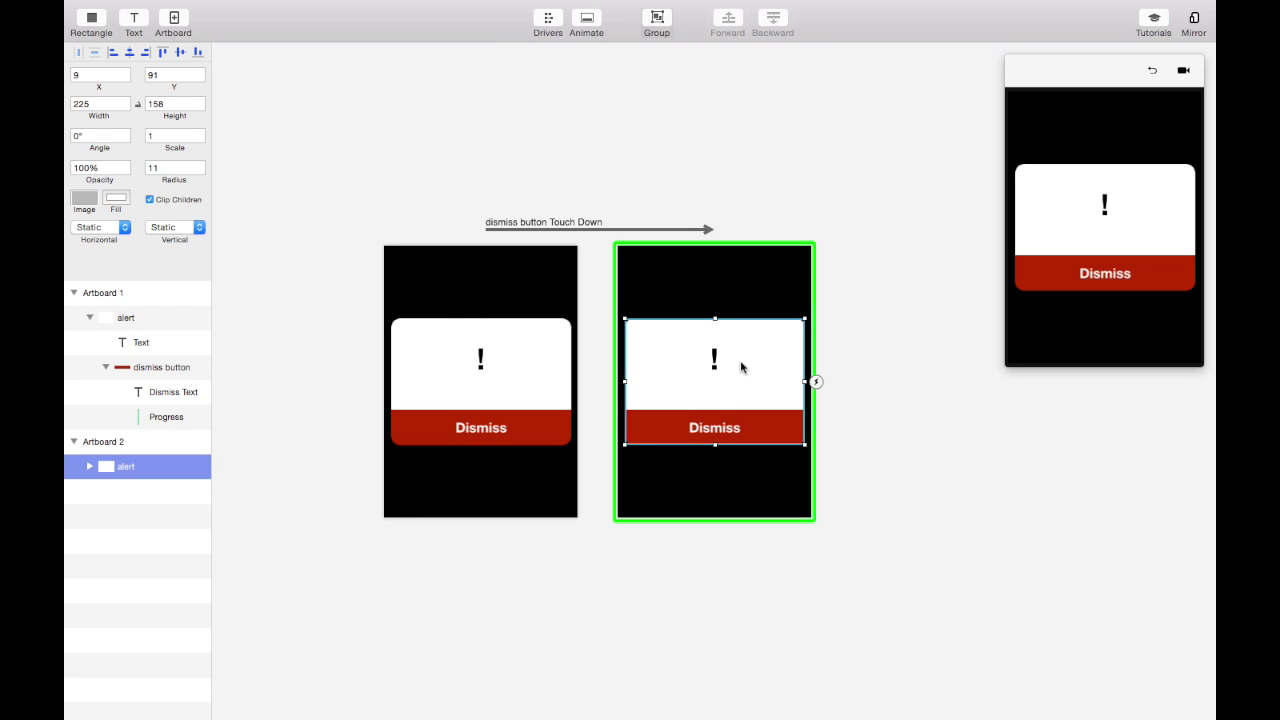
{"action": "double_click", "coordinate": [676, 428]}
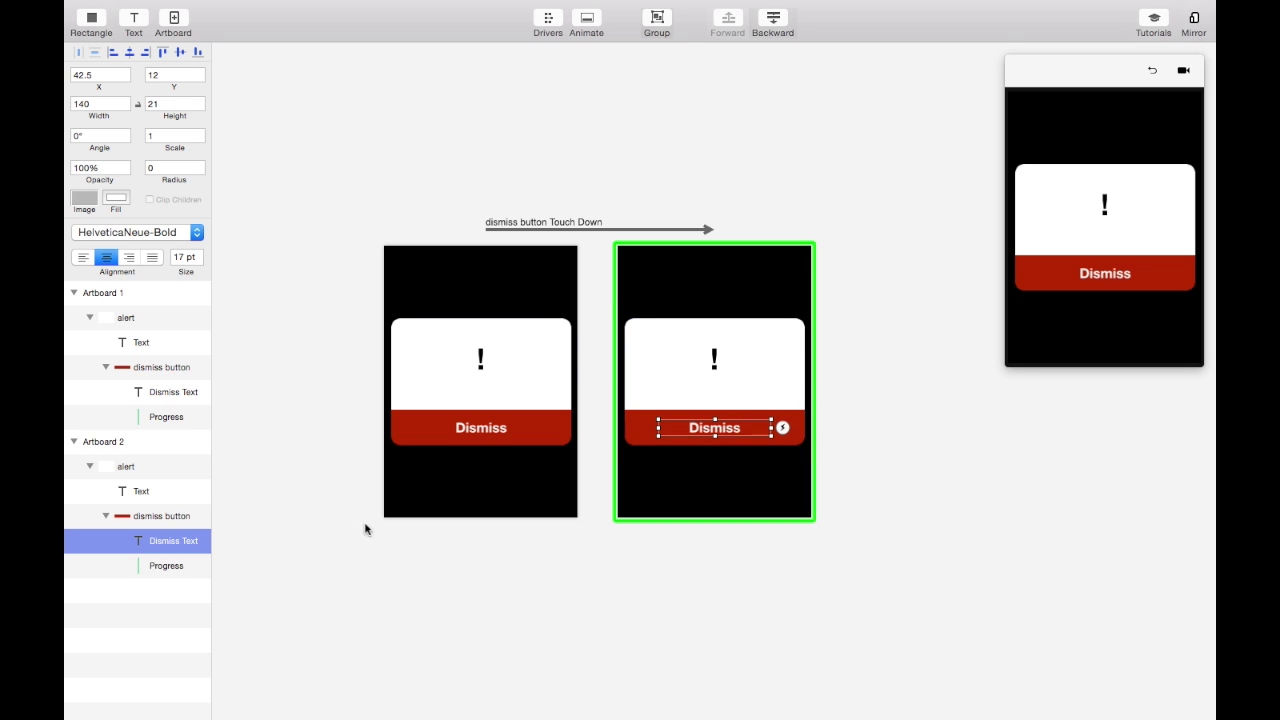
{"action": "left_click", "coordinate": [152, 566]}
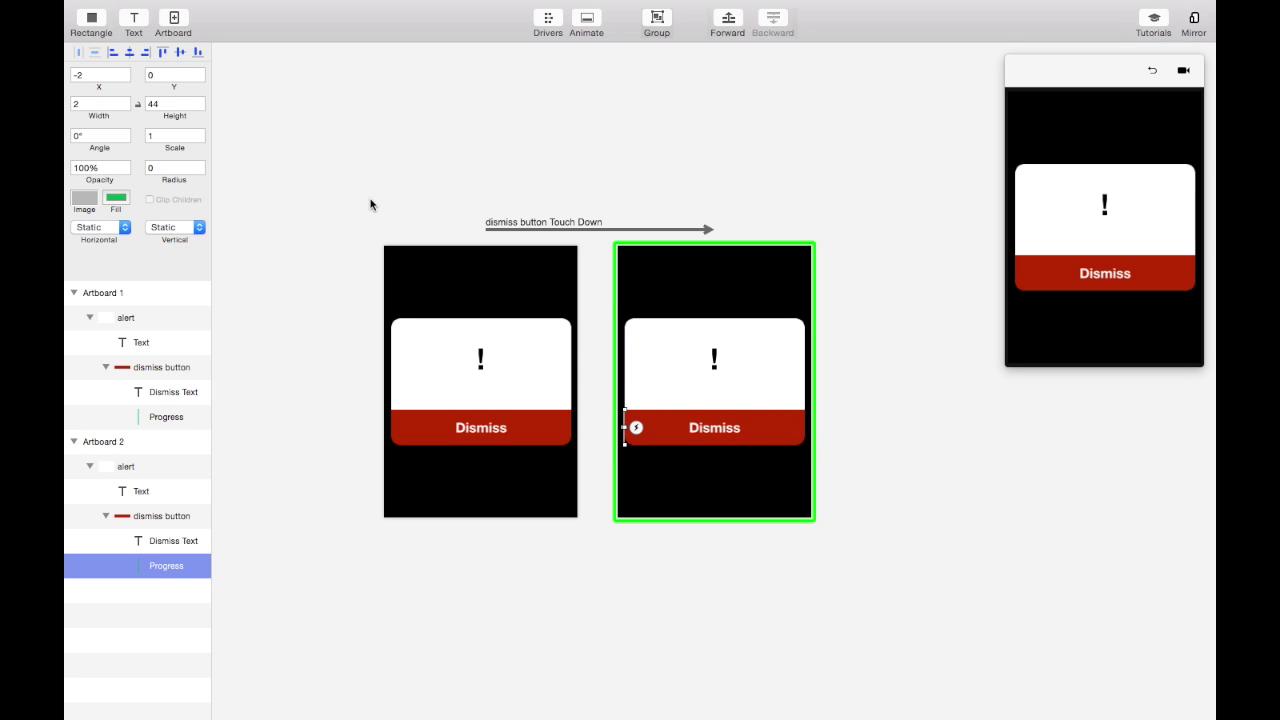
{"action": "left_click_drag", "start_coordinate": [104, 116], "coordinate": [292, 115]}
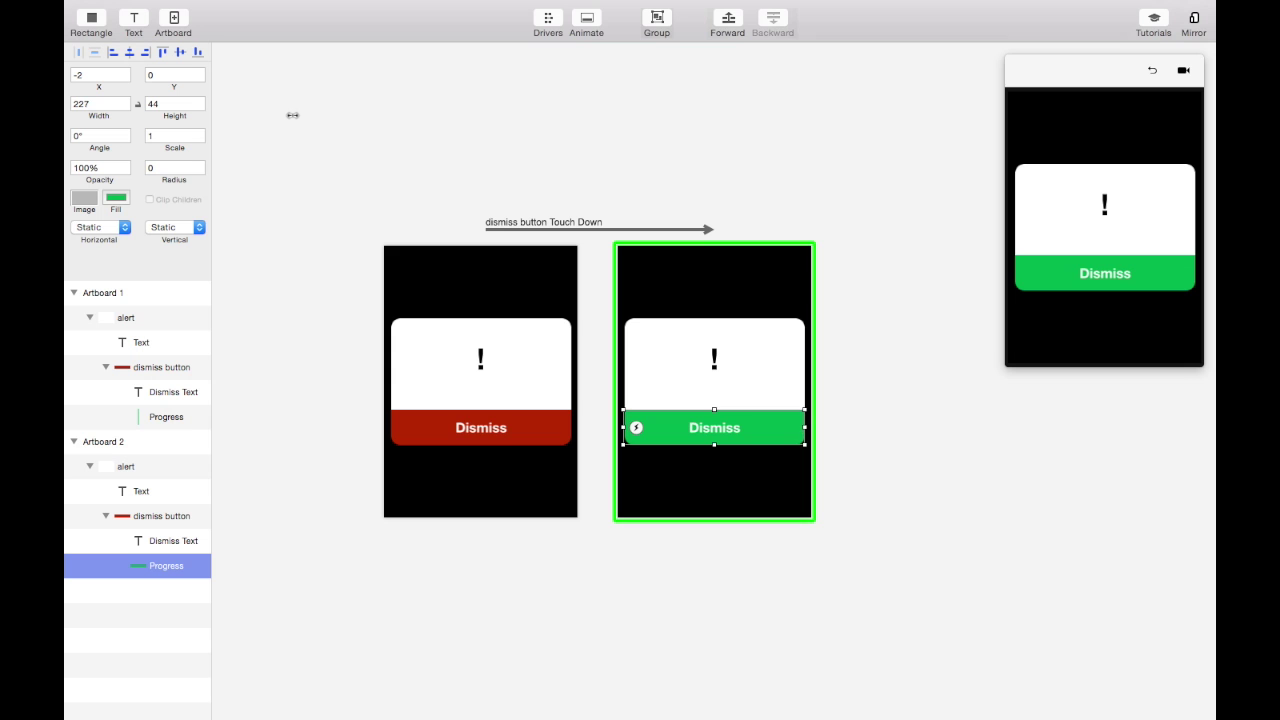
{"action": "scroll", "coordinate": [745, 425], "scroll_direction": "down", "scroll_amount": 5}
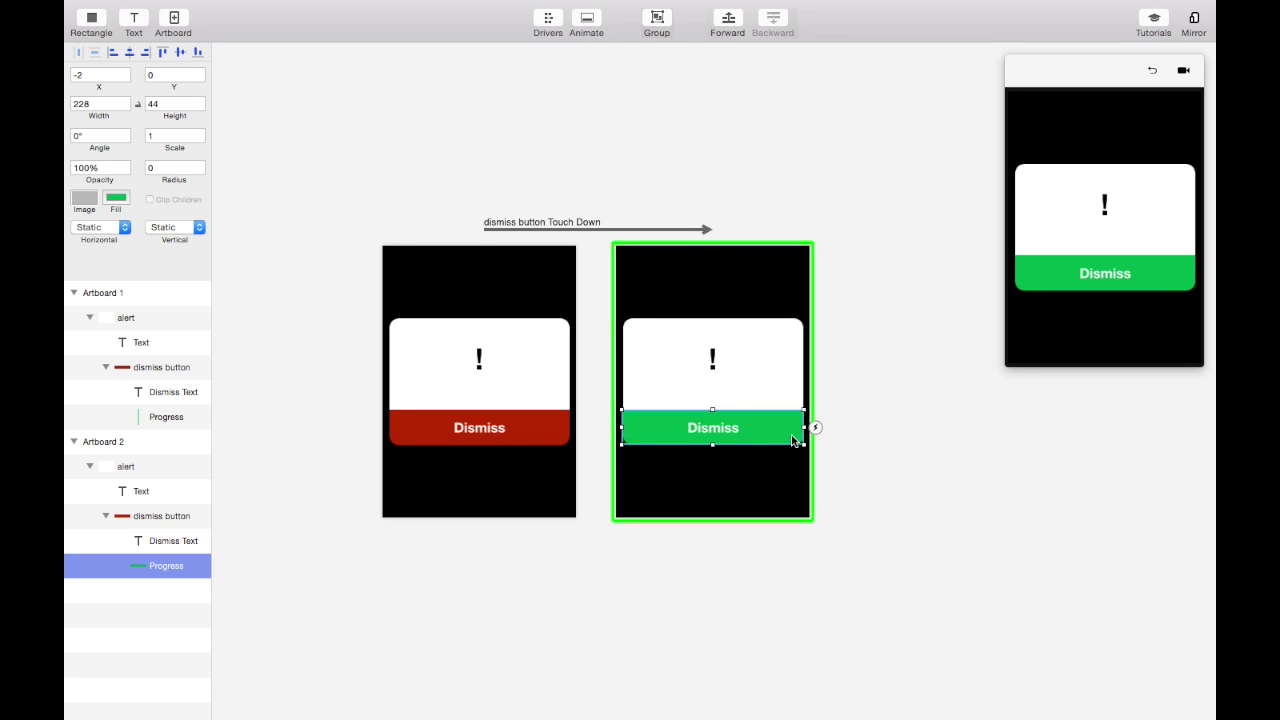
{"action": "scroll", "coordinate": [762, 420], "scroll_direction": "up", "scroll_amount": 4}
{"action": "scroll", "coordinate": [763, 419], "scroll_direction": "up", "scroll_amount": 4}
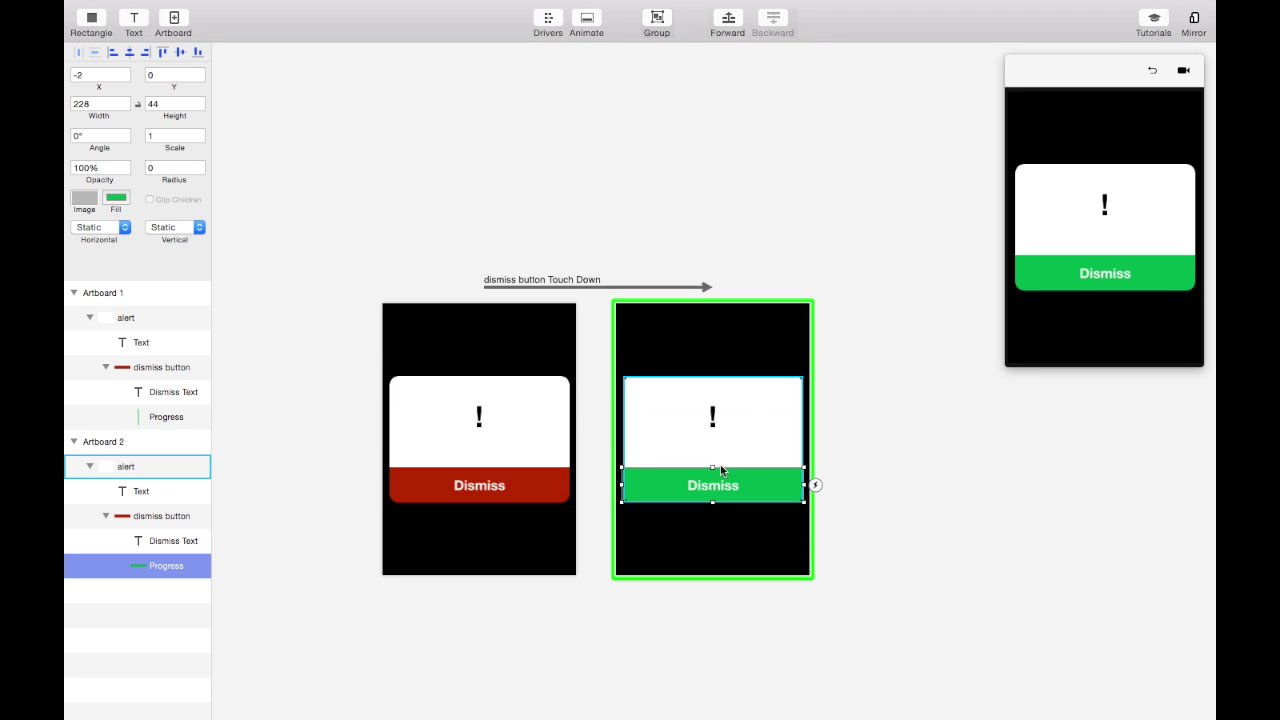
{"action": "left_click", "coordinate": [157, 518]}
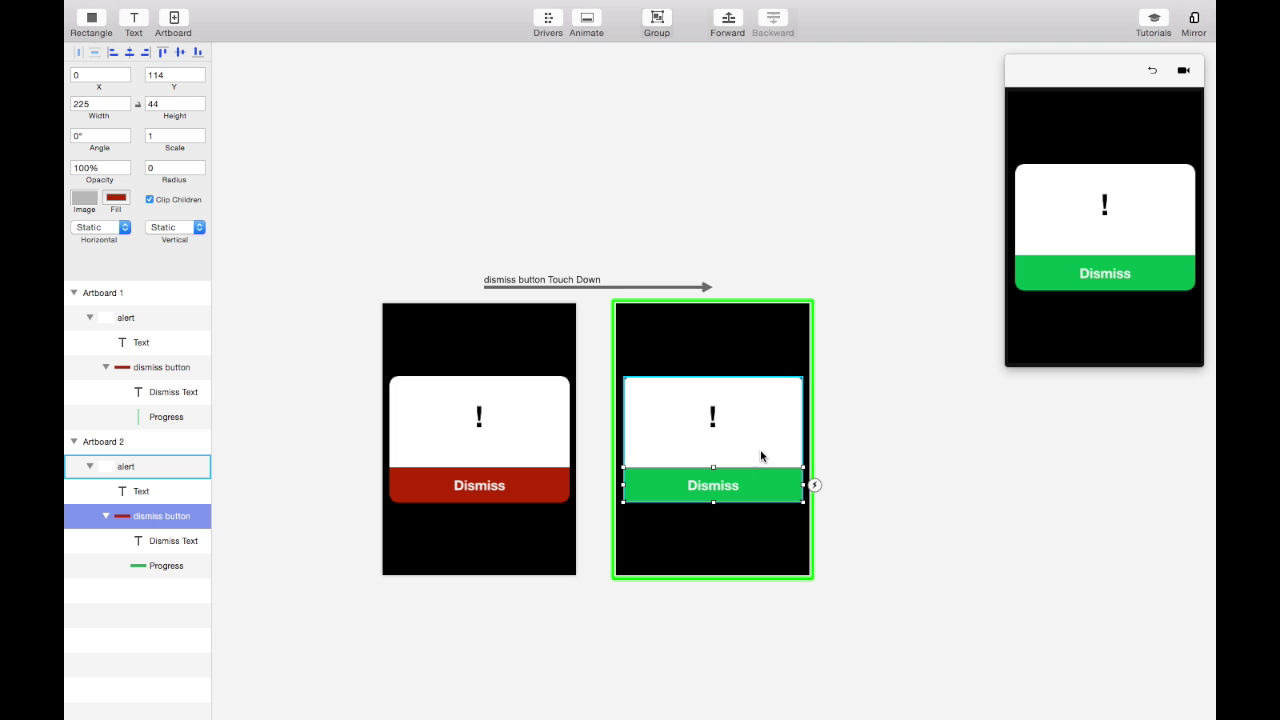
{"action": "left_click", "coordinate": [816, 488]}
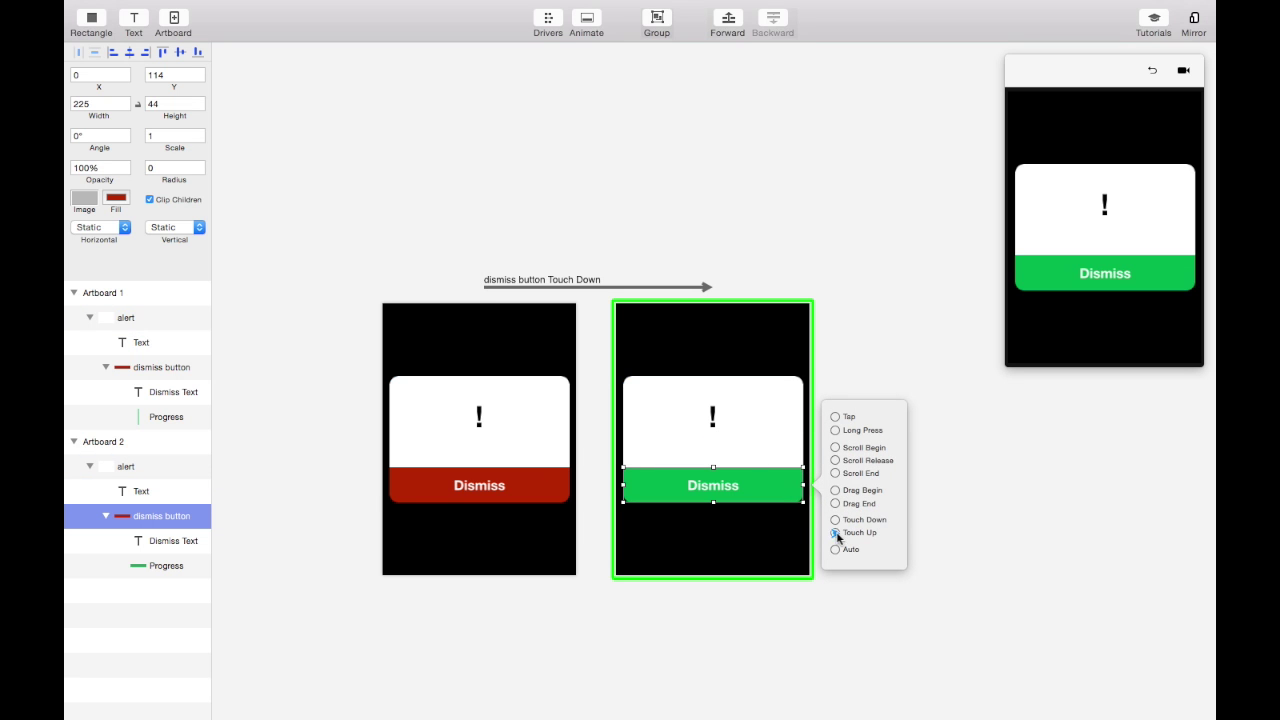
{"action": "left_click_drag", "start_coordinate": [837, 536], "coordinate": [526, 515]}
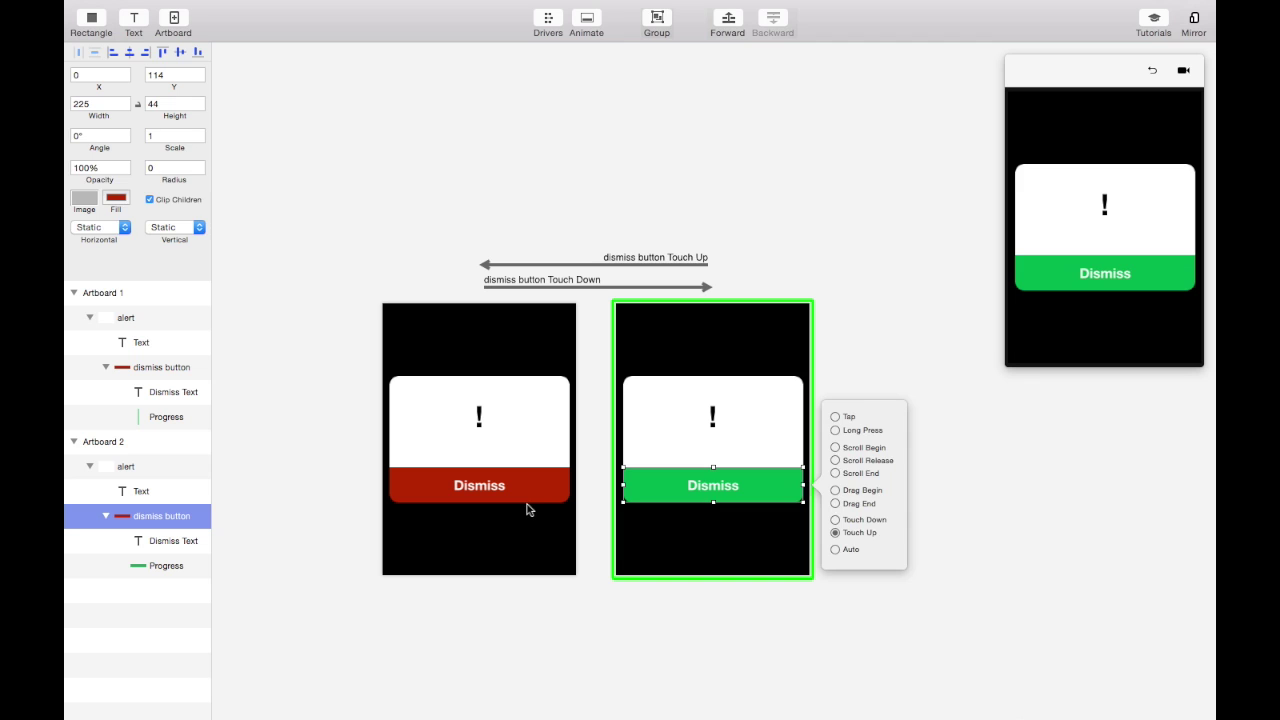
{"action": "left_click", "coordinate": [528, 510]}
{"action": "left_click", "coordinate": [1081, 277]}
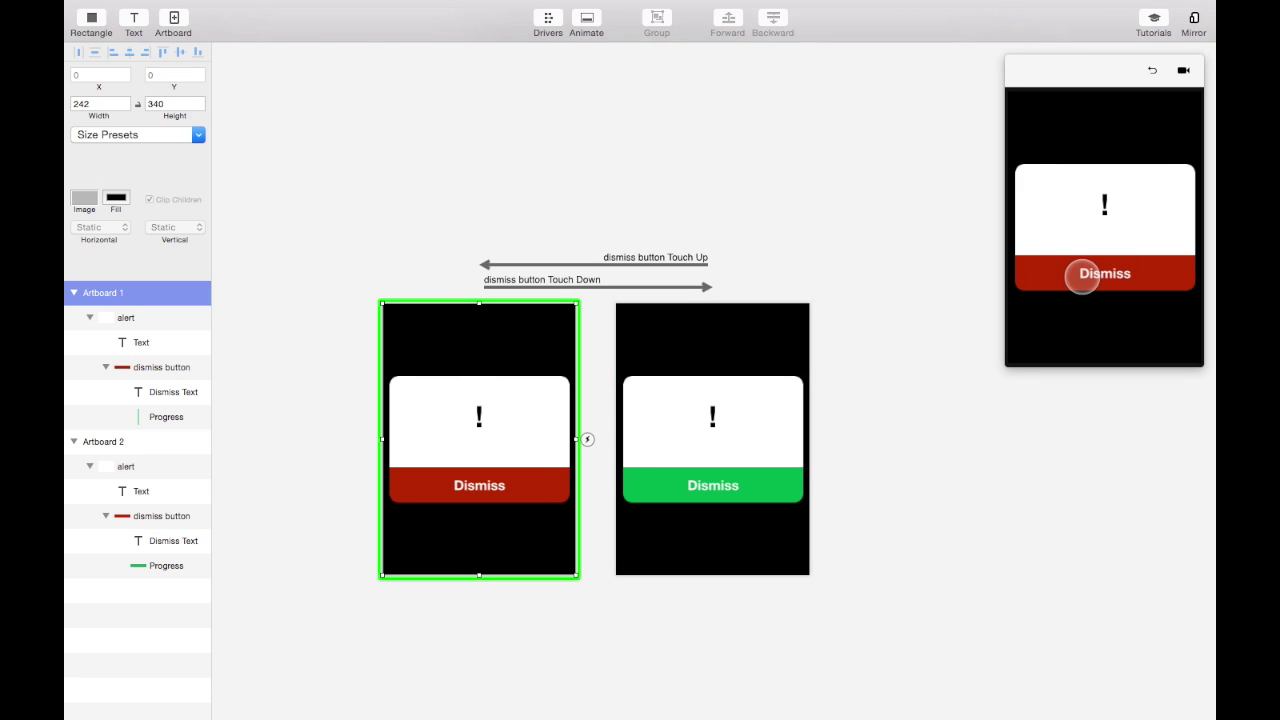
{"action": "left_click", "coordinate": [1081, 277]}
{"action": "left_click", "coordinate": [1081, 277]}
{"action": "left_click", "coordinate": [1081, 277]}
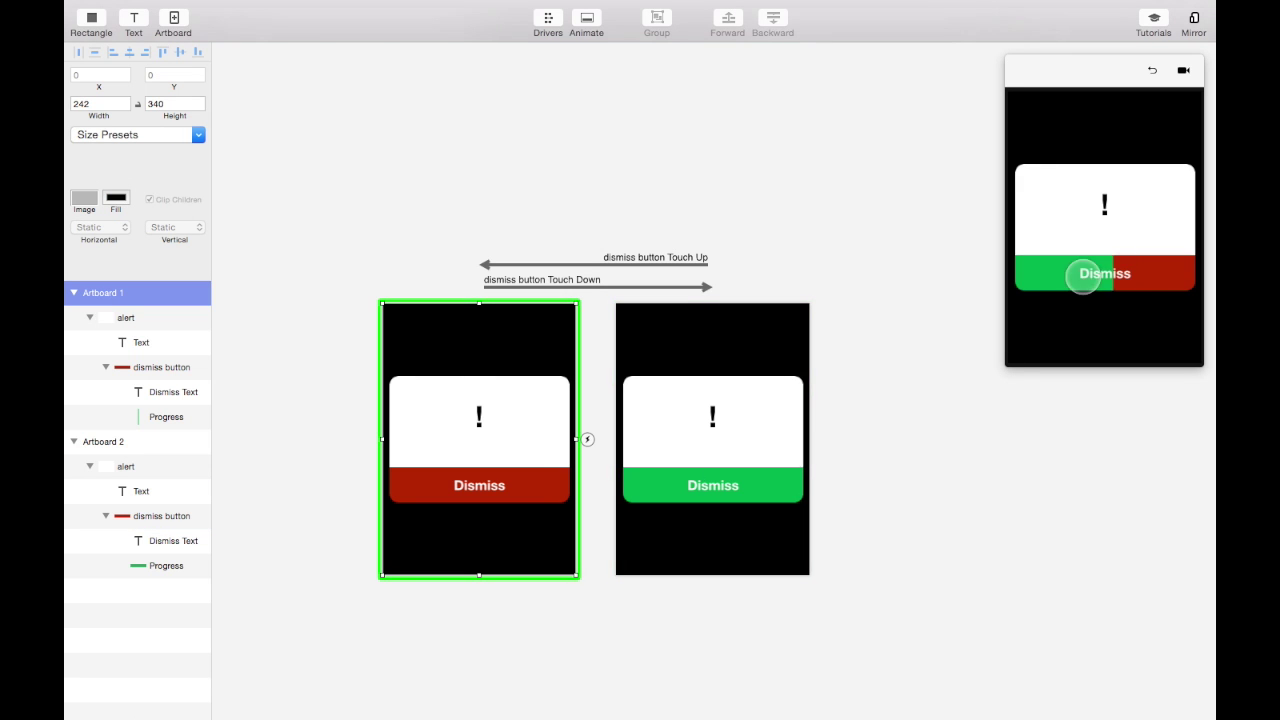
{"action": "left_click", "coordinate": [1092, 273]}
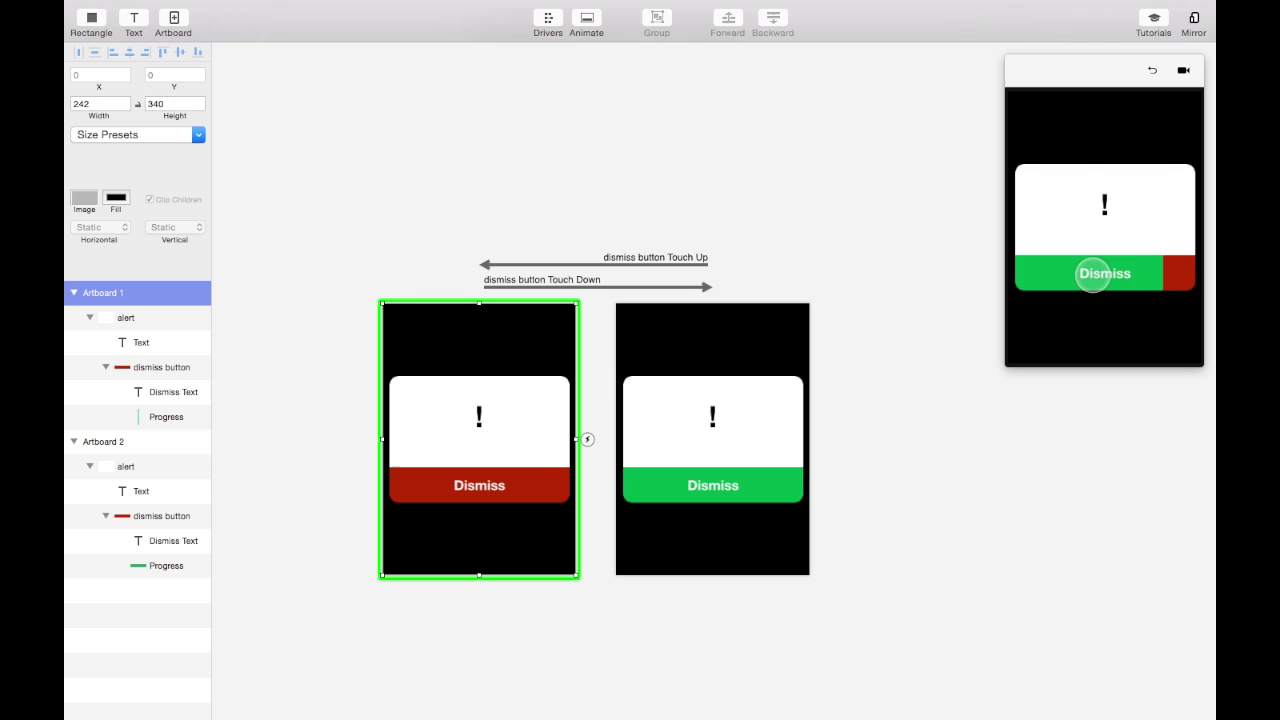
{"action": "left_click", "coordinate": [789, 487]}
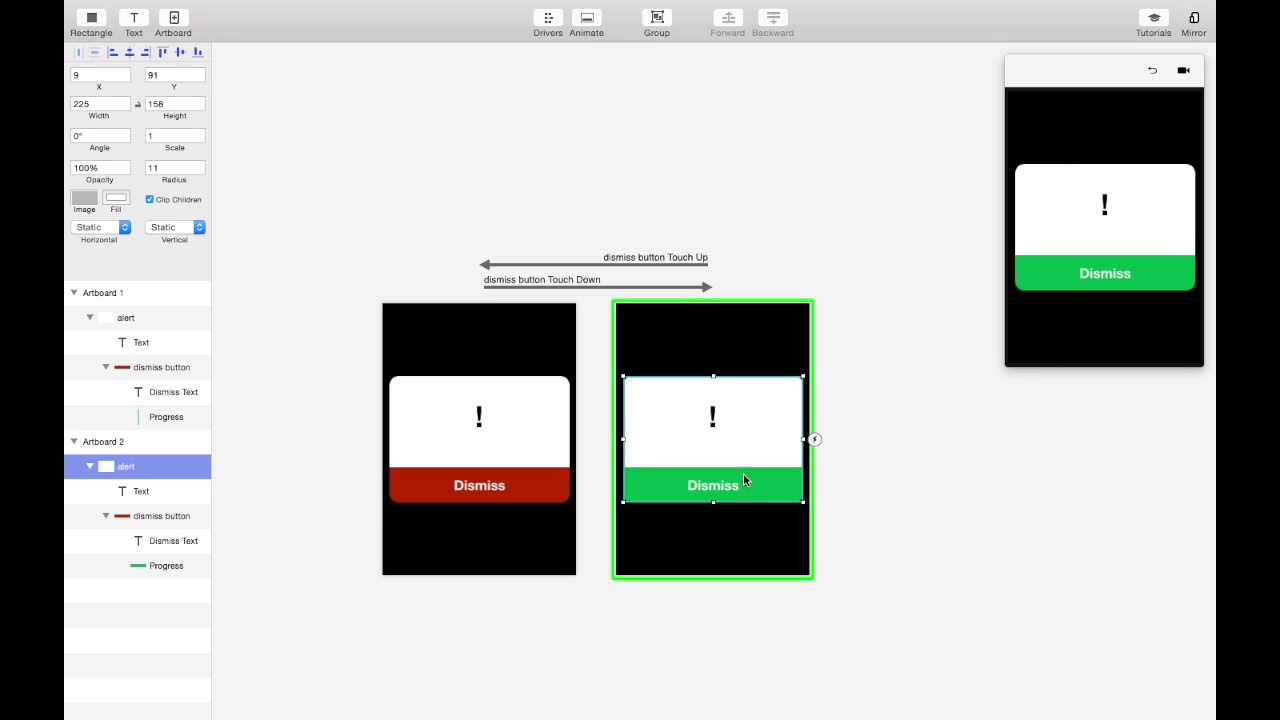
Link a Long Press on Artboard 2's dismiss button to a new Artboard 3
{"action": "left_click", "coordinate": [165, 518]}
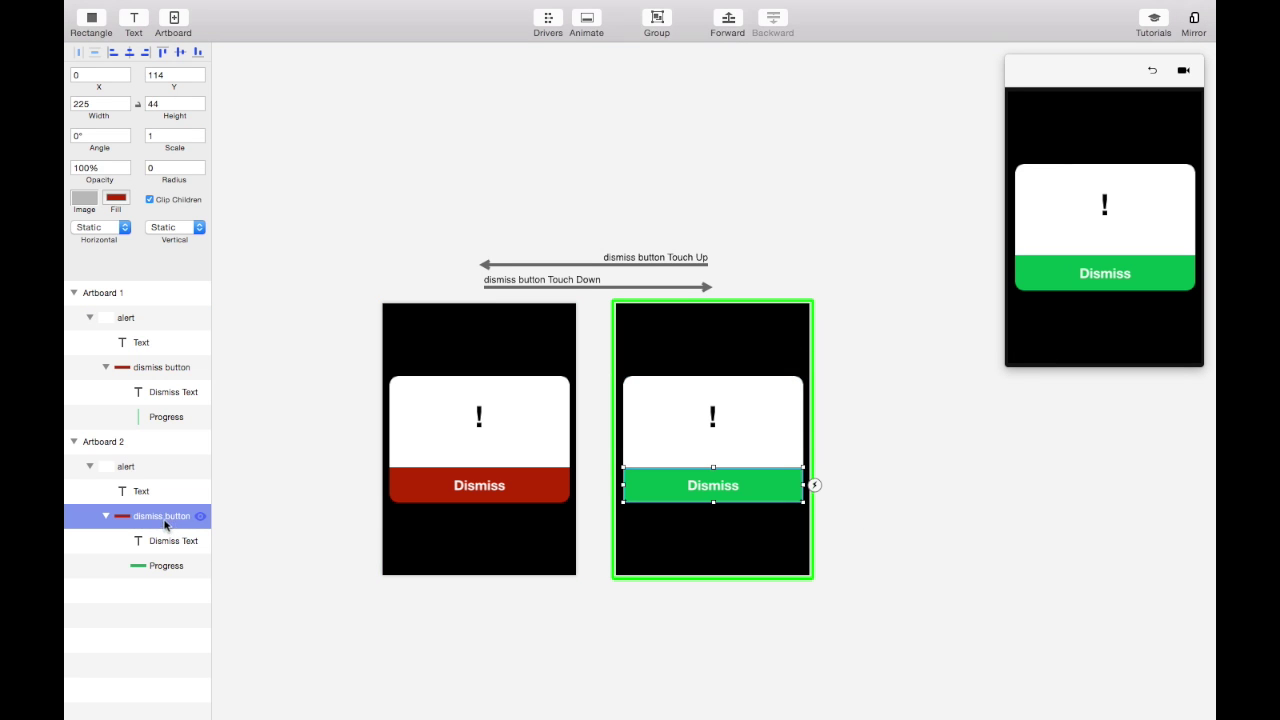
{"action": "left_click", "coordinate": [815, 485]}
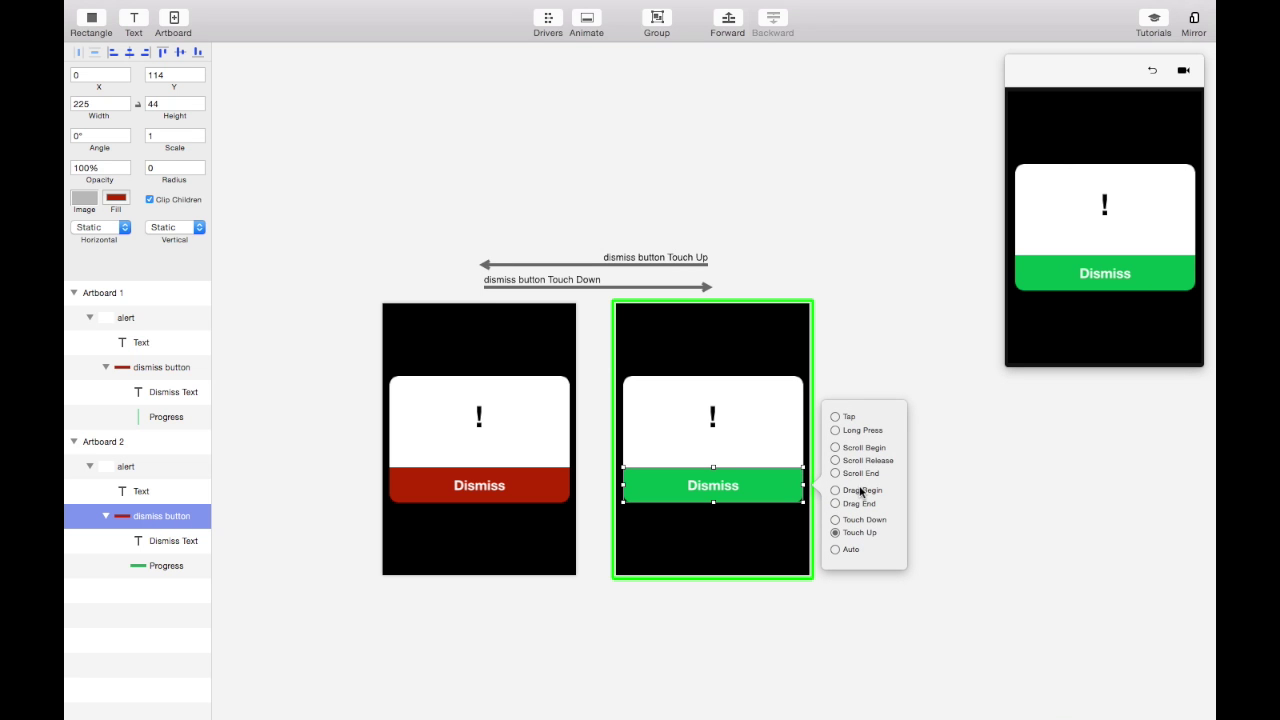
{"action": "left_click_drag", "start_coordinate": [835, 431], "coordinate": [654, 446]}
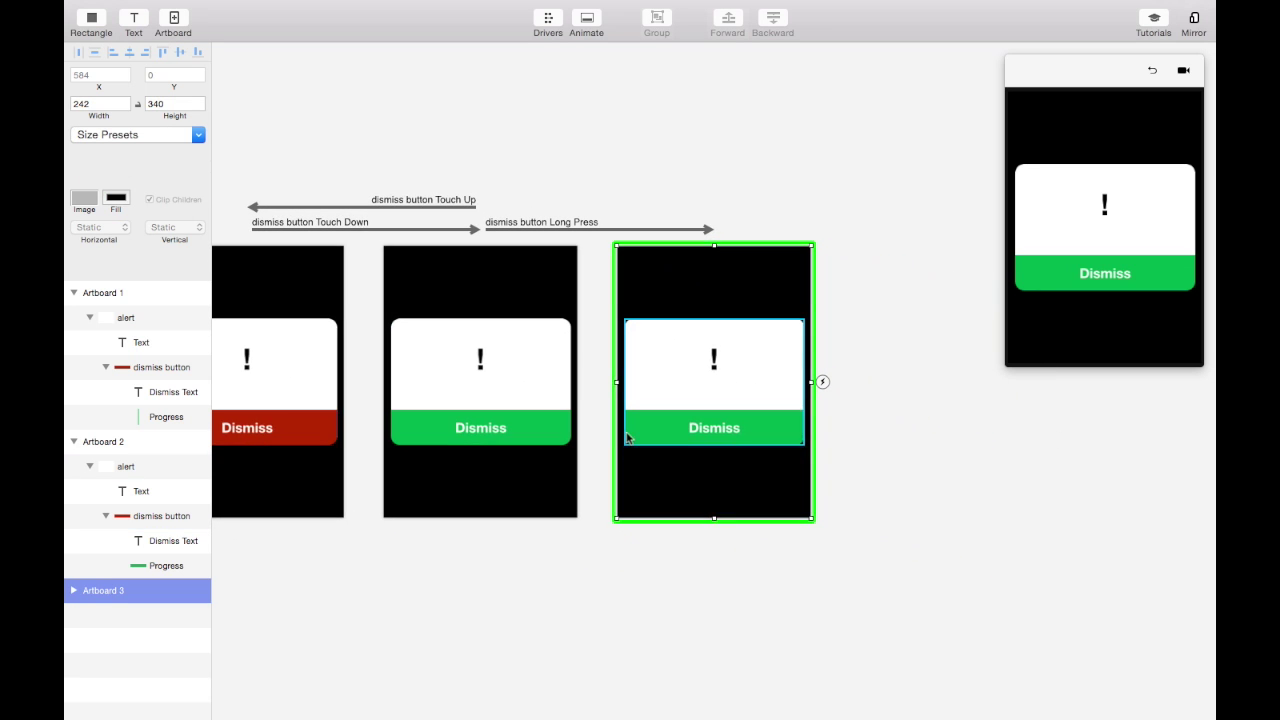
Test pressing Dismiss in the preview, starting from the first artboard
{"action": "left_click", "coordinate": [309, 363]}
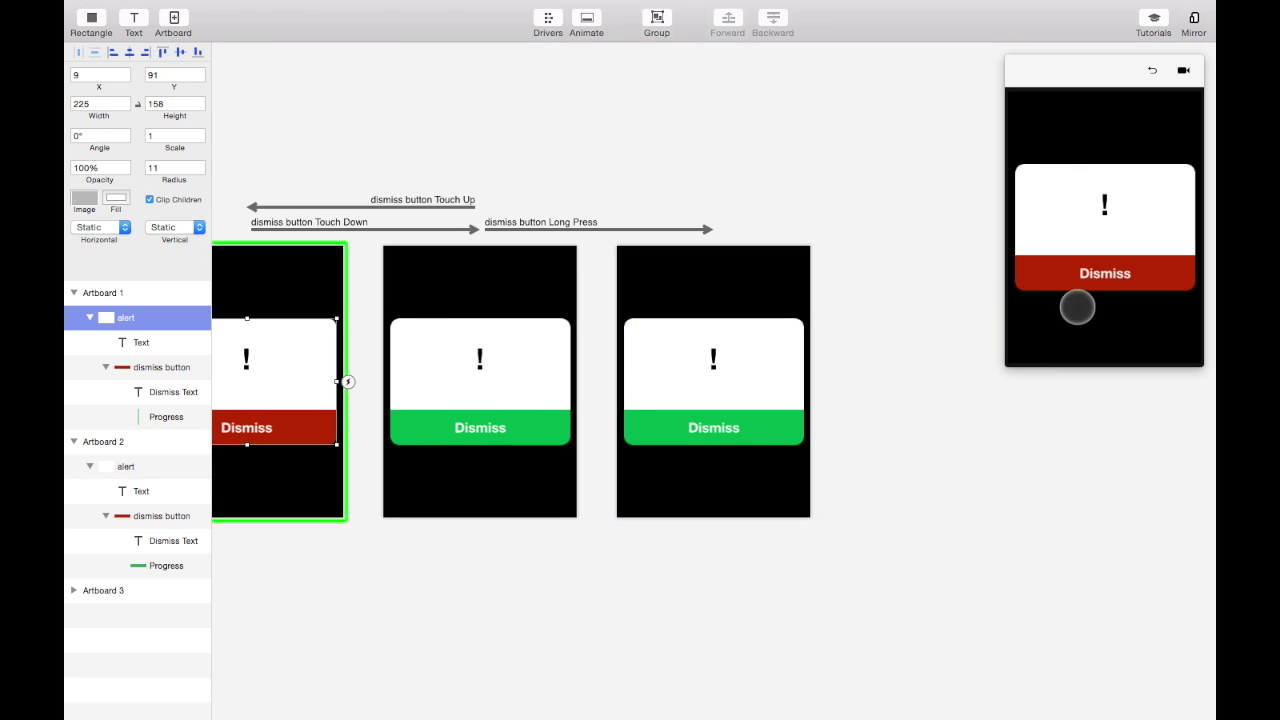
{"action": "left_click", "coordinate": [1058, 276]}
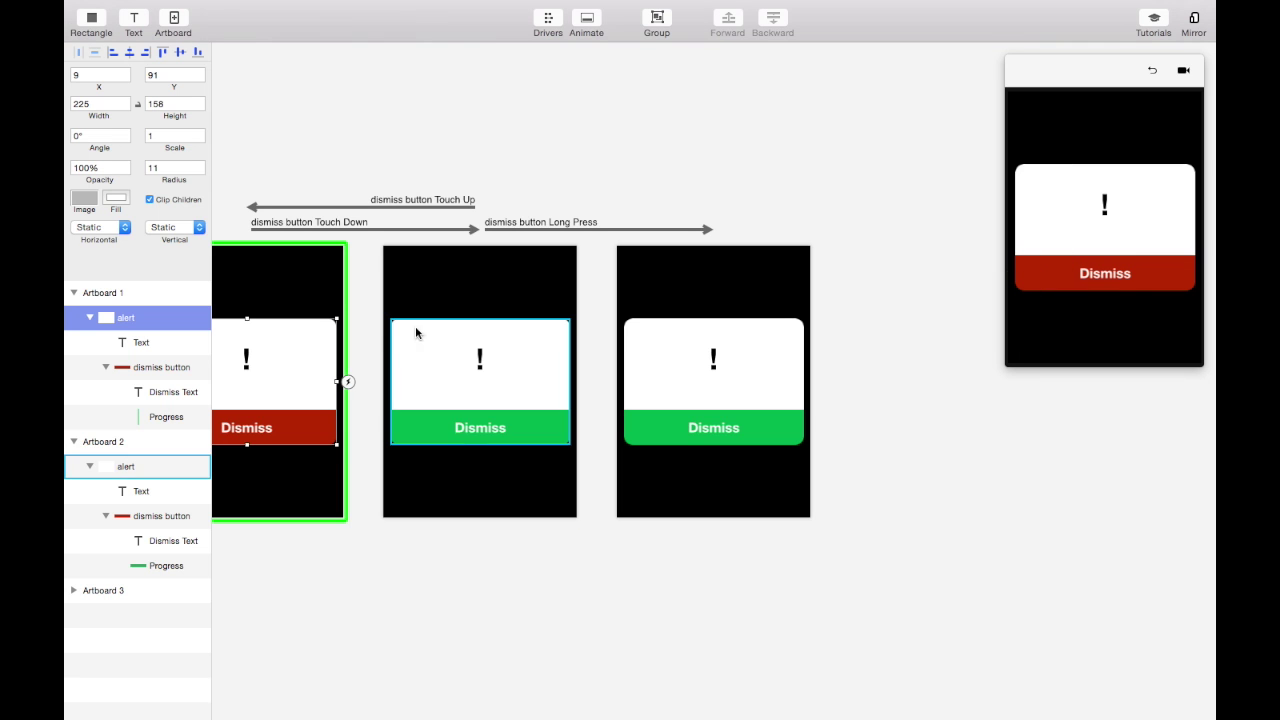
{"action": "left_click", "coordinate": [1105, 273]}
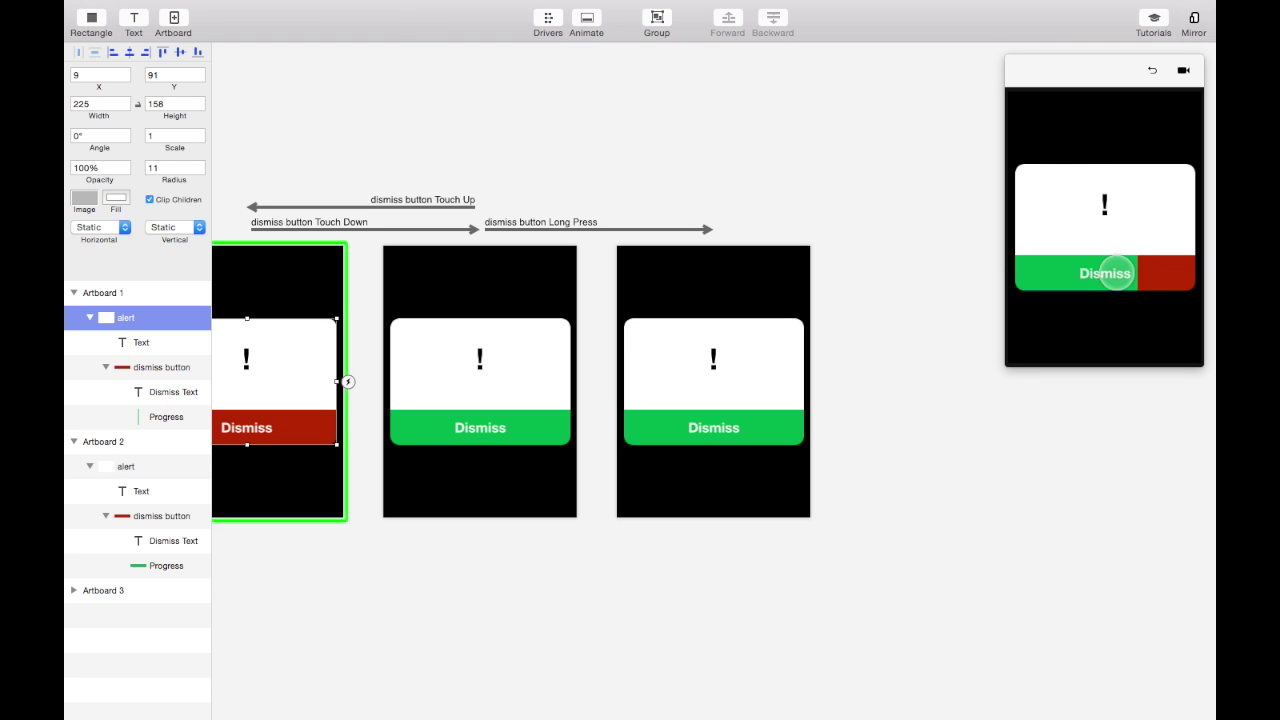
{"action": "left_click", "coordinate": [1105, 273]}
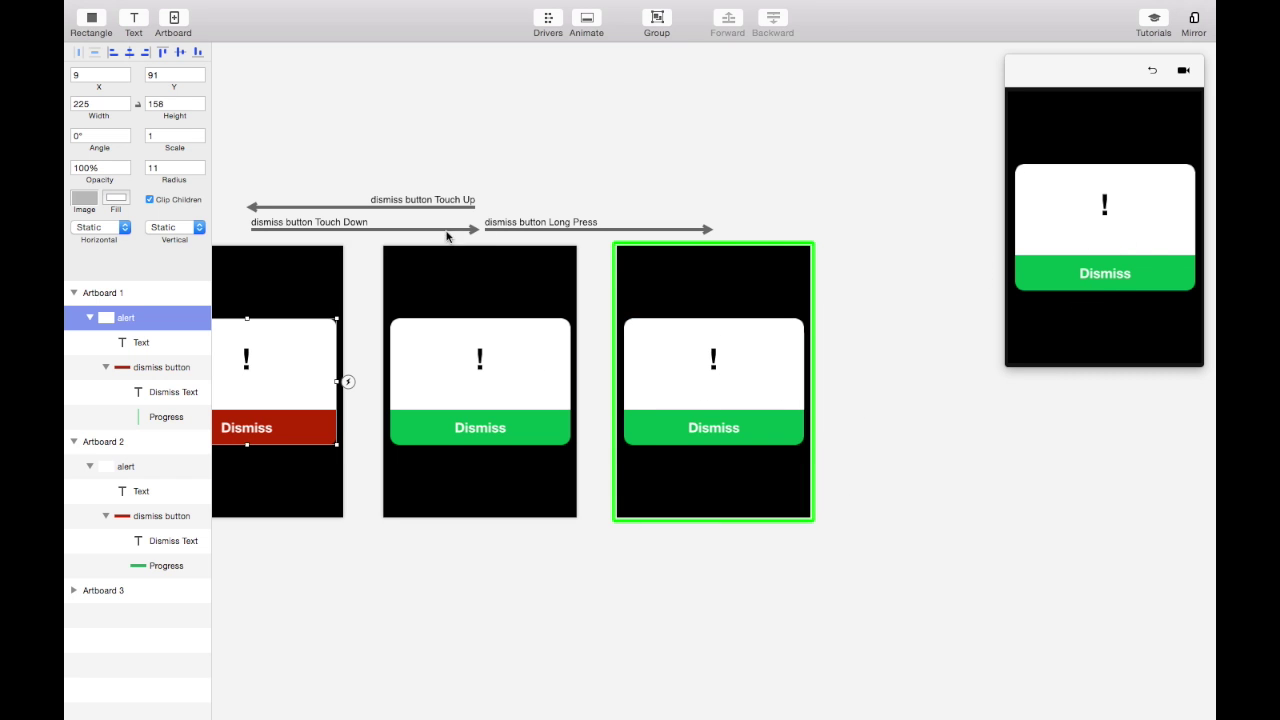
{"action": "scroll", "coordinate": [492, 331], "scroll_direction": "left", "scroll_amount": 6}
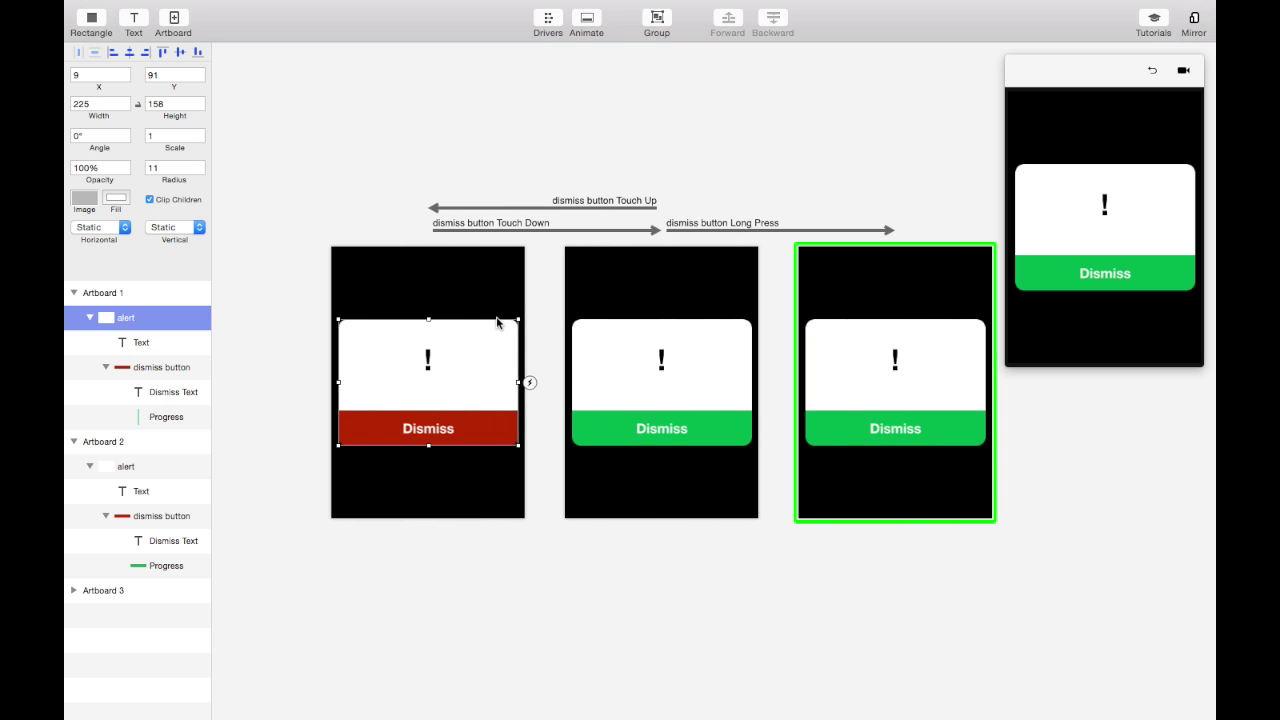
{"action": "left_click", "coordinate": [477, 403]}
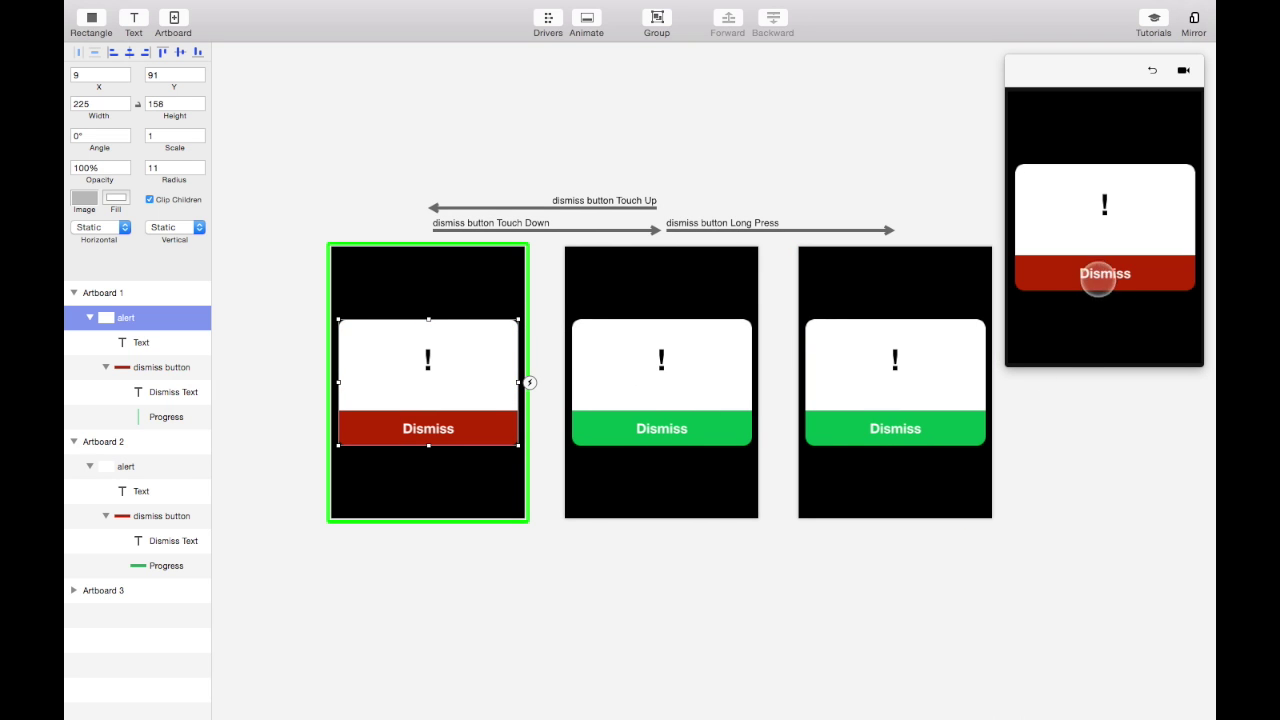
{"action": "left_click", "coordinate": [1071, 277]}
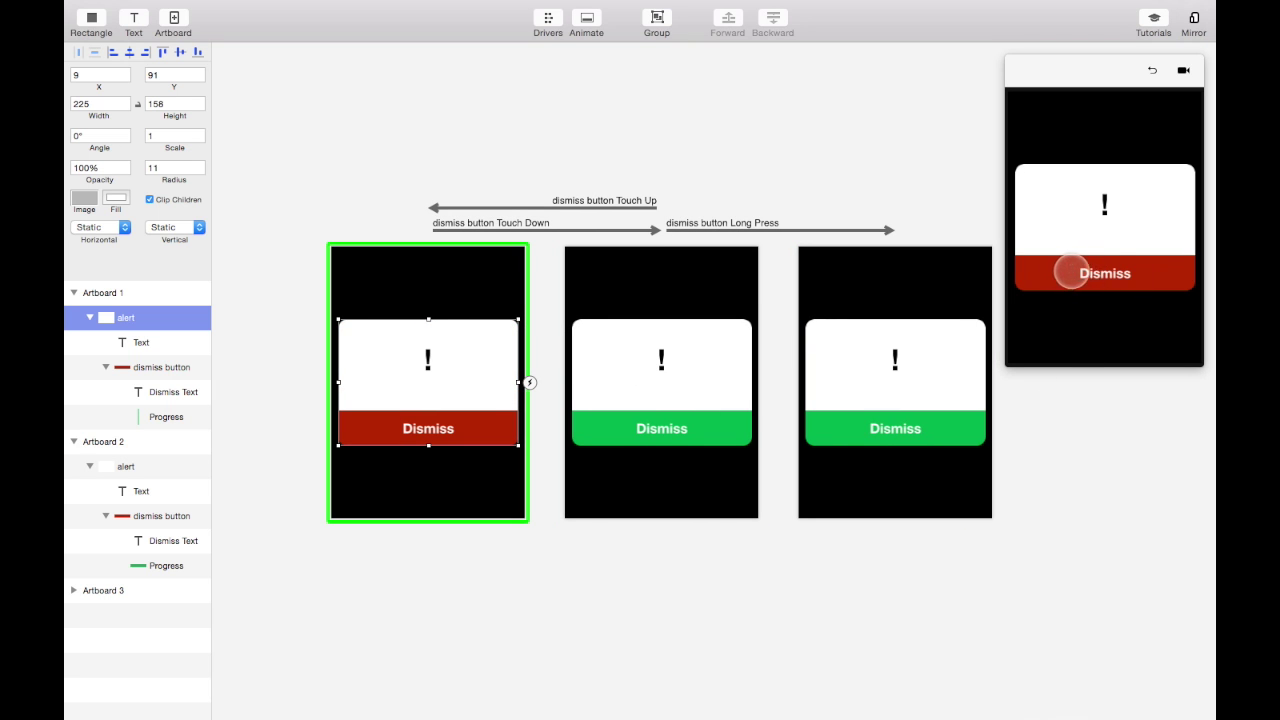
{"action": "left_click", "coordinate": [1094, 273]}
Drag the Touch Down Width end keyframe so the green fill ends at about 0.49 s
{"action": "left_click", "coordinate": [521, 231]}
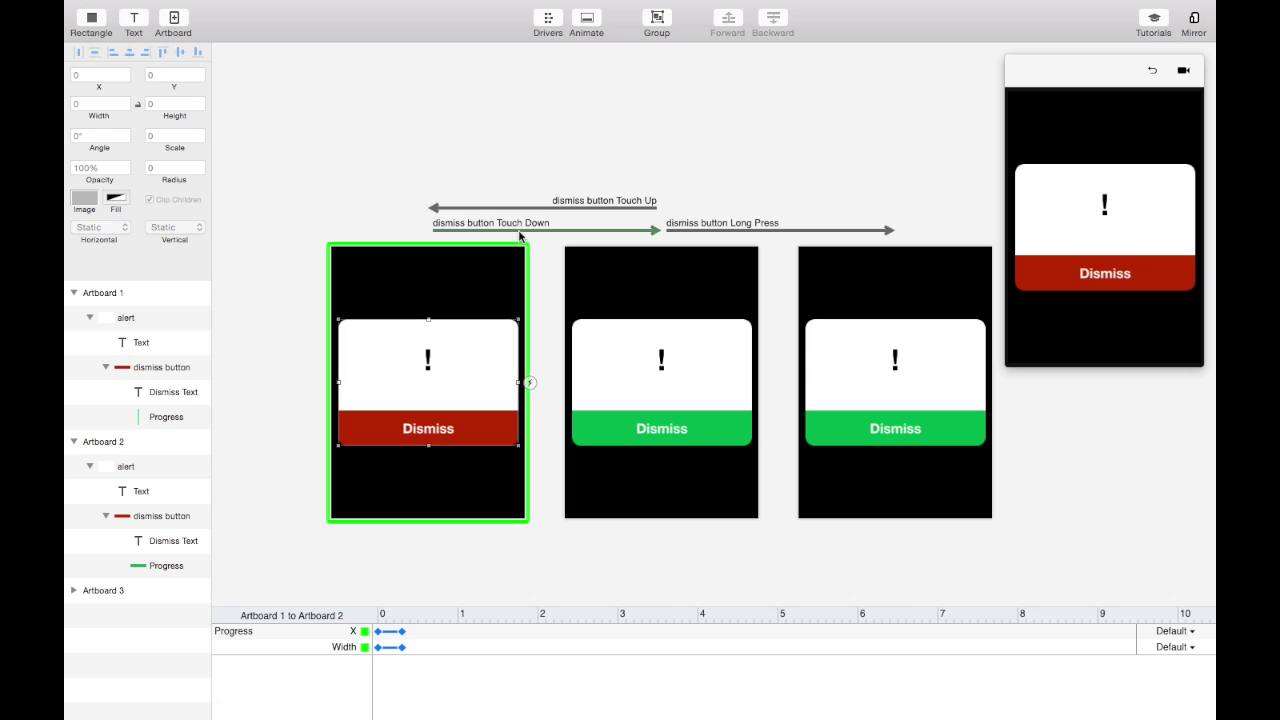
{"action": "left_click", "coordinate": [1092, 277]}
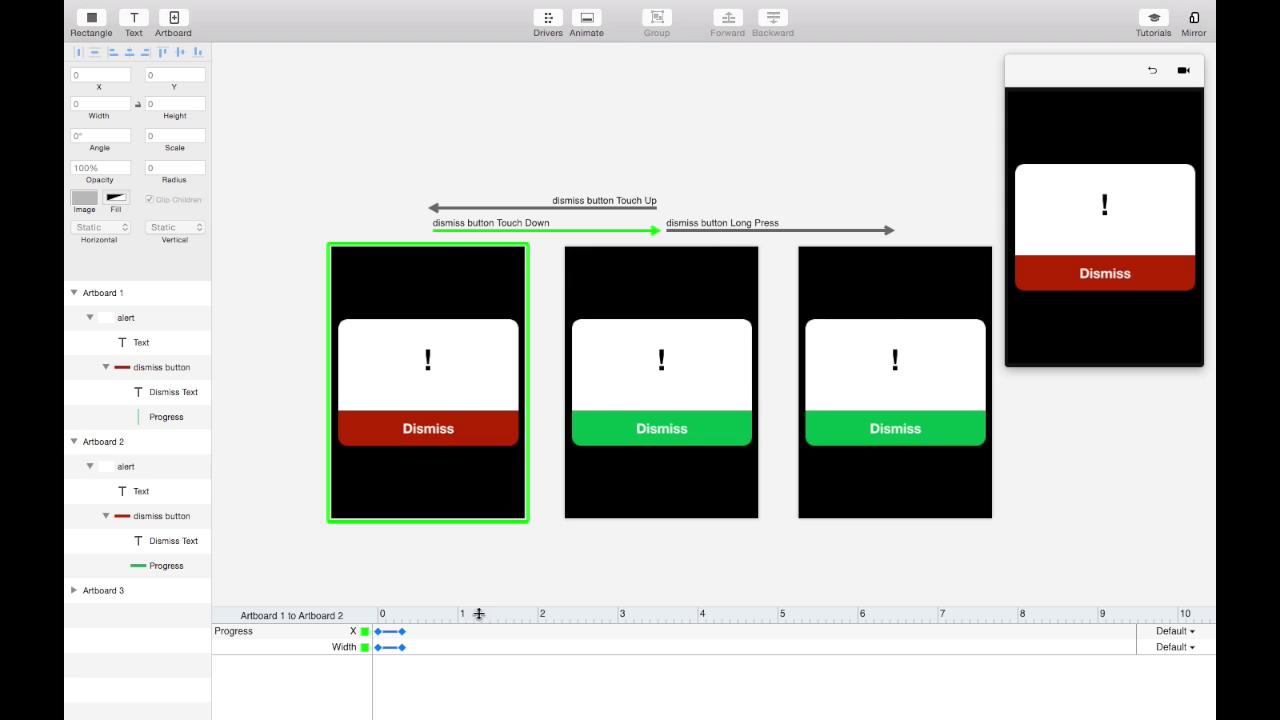
{"action": "left_click", "coordinate": [402, 647]}
{"action": "left_click_drag", "start_coordinate": [401, 635], "coordinate": [419, 640]}
From the first artboard, hold Dismiss in the preview to check the slower green fill
{"action": "left_click", "coordinate": [489, 357]}
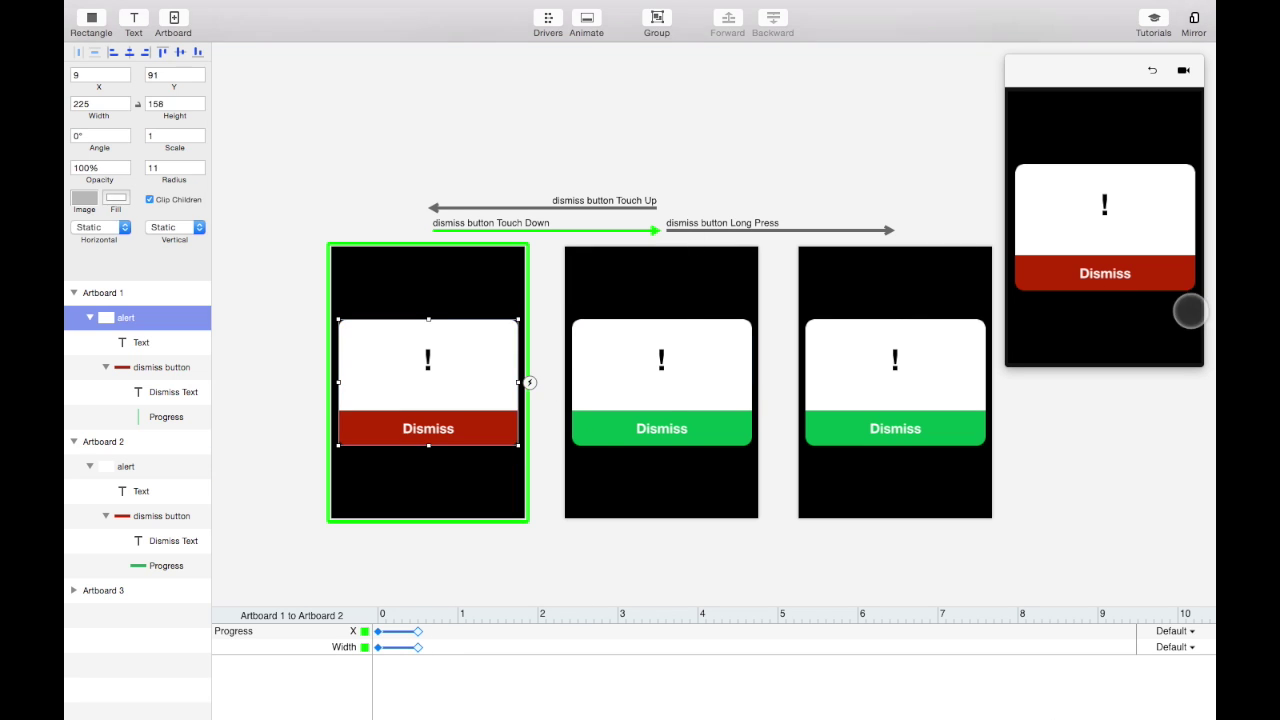
{"action": "left_click_drag", "start_coordinate": [1160, 286], "coordinate": [1119, 279]}
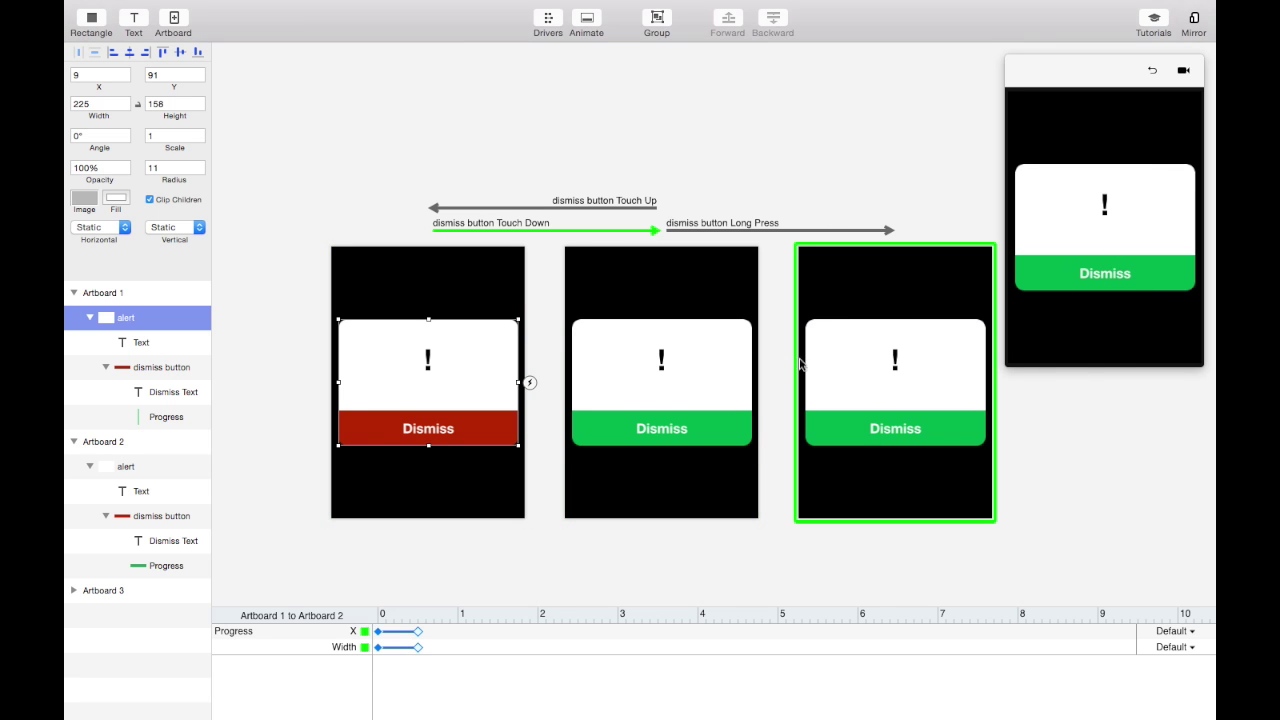
{"action": "scroll", "coordinate": [771, 340], "scroll_direction": "right", "scroll_amount": 5}
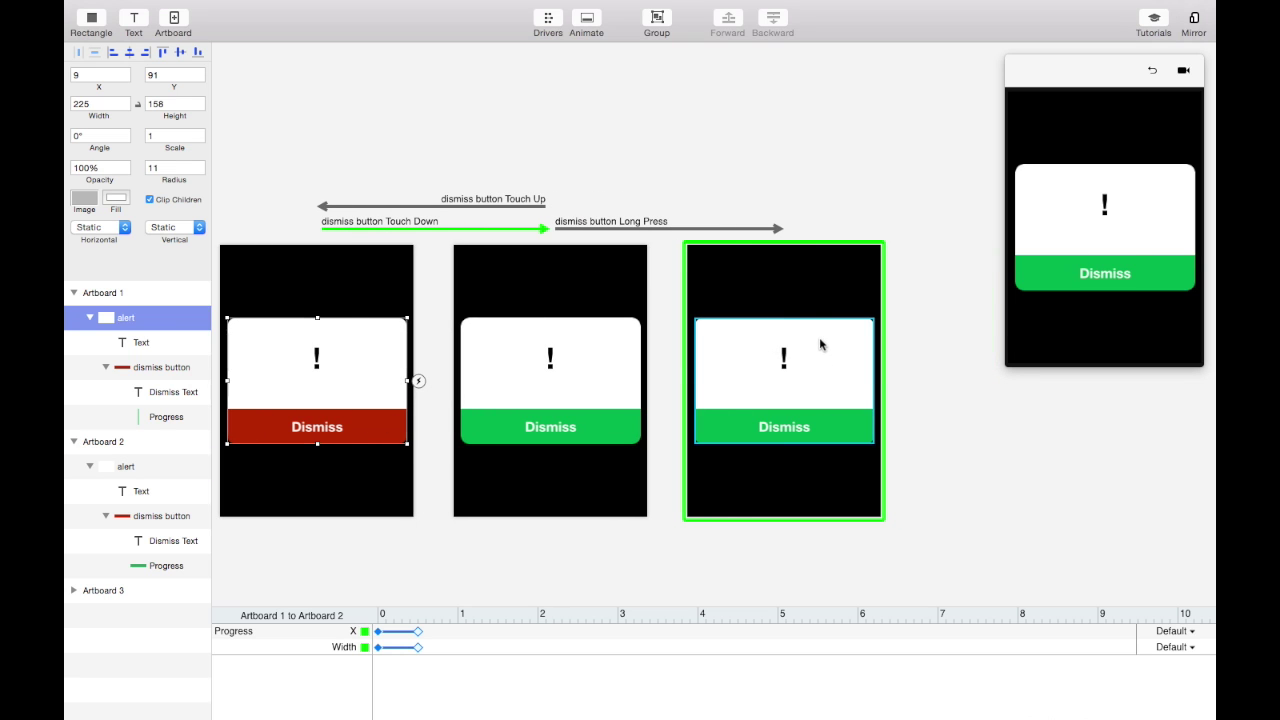
Set Artboard 3's alert Scale to 0, then long-press Dismiss in the preview to confirm it vanishes
{"action": "left_click", "coordinate": [819, 345]}
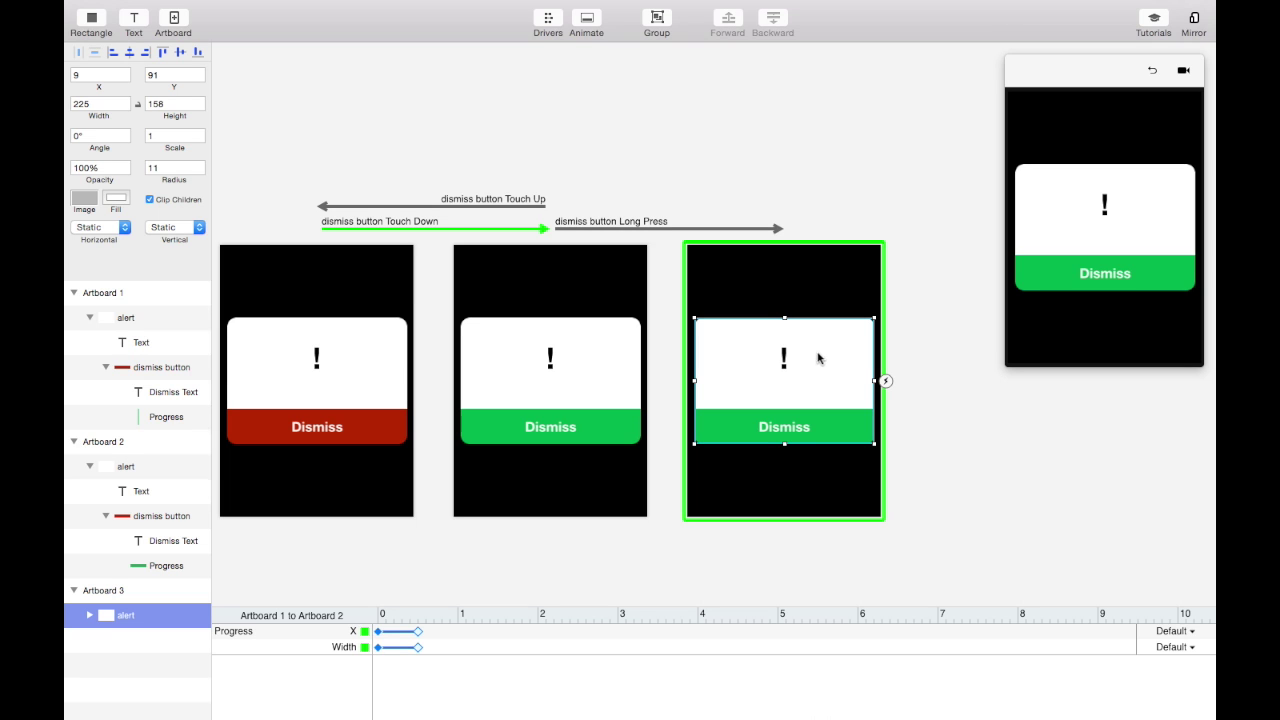
{"action": "left_click_drag", "start_coordinate": [174, 146], "coordinate": [171, 149]}
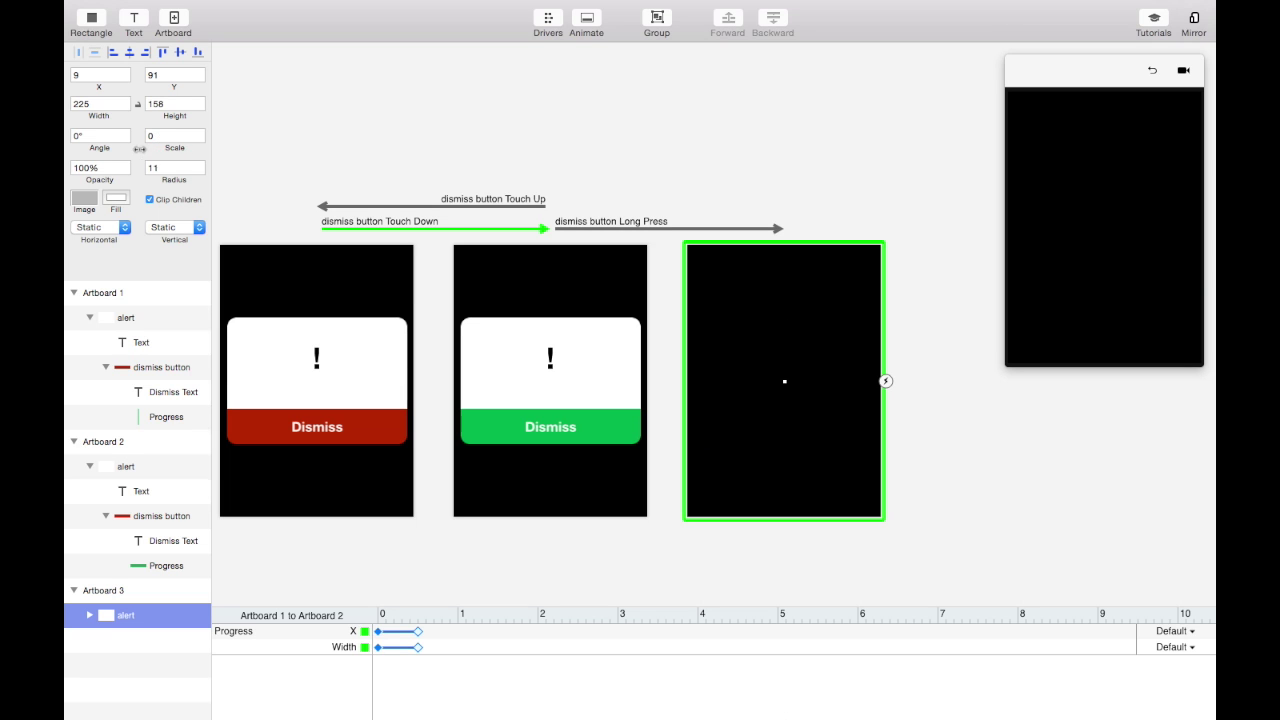
{"action": "left_click", "coordinate": [364, 372]}
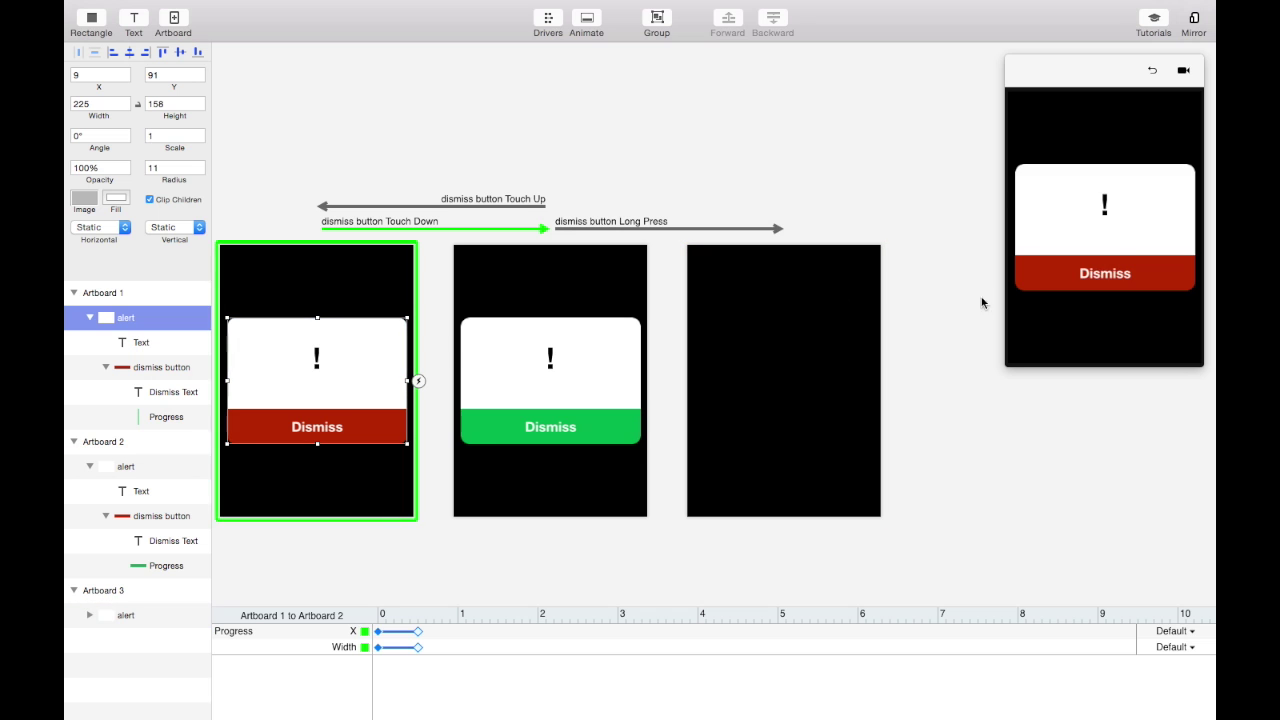
{"action": "left_click", "coordinate": [1105, 273]}
{"action": "left_click", "coordinate": [1105, 273]}
{"action": "left_click", "coordinate": [1105, 273]}
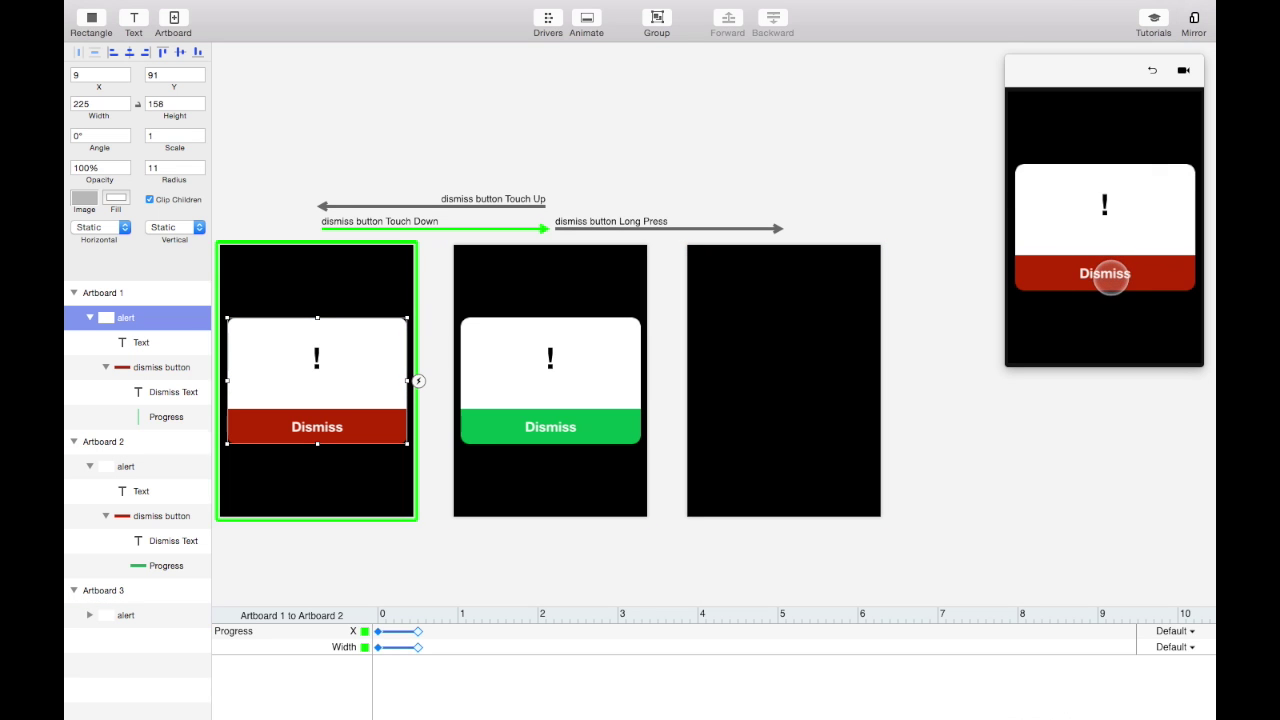
{"action": "left_click_drag", "start_coordinate": [1105, 273], "coordinate": [1108, 278]}
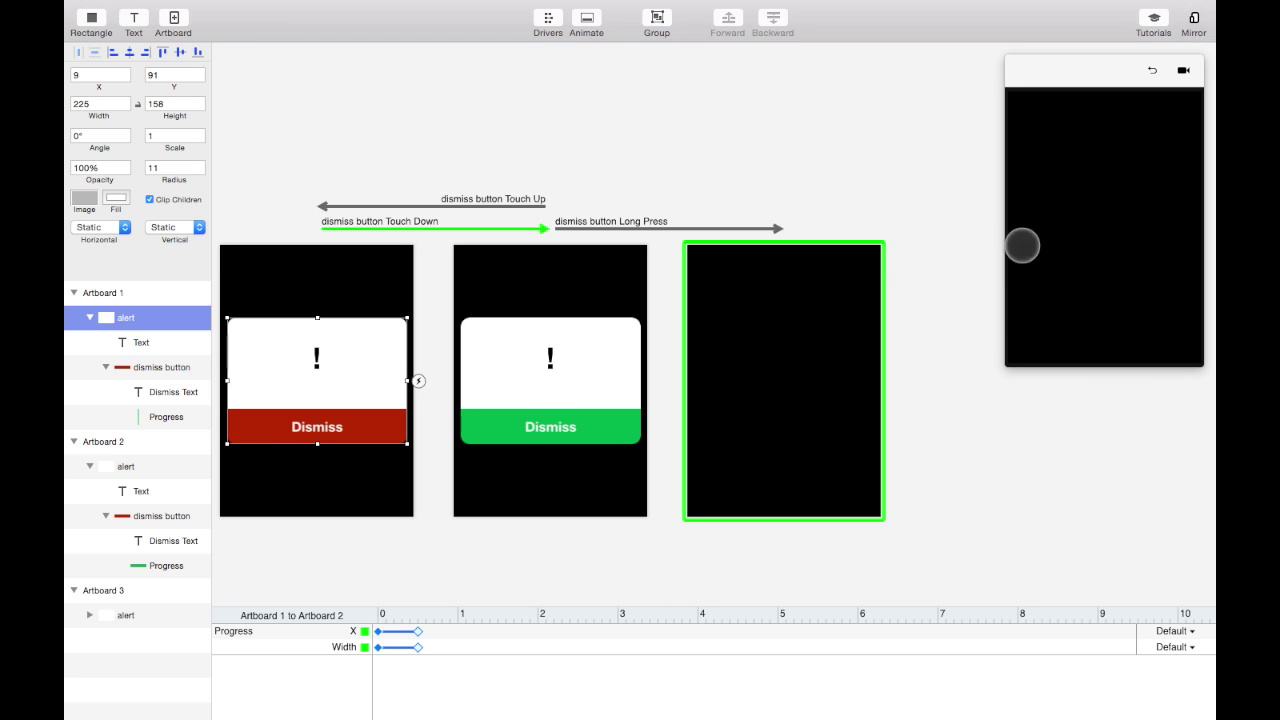
{"action": "scroll", "coordinate": [829, 327], "scroll_direction": "down", "scroll_amount": 4}
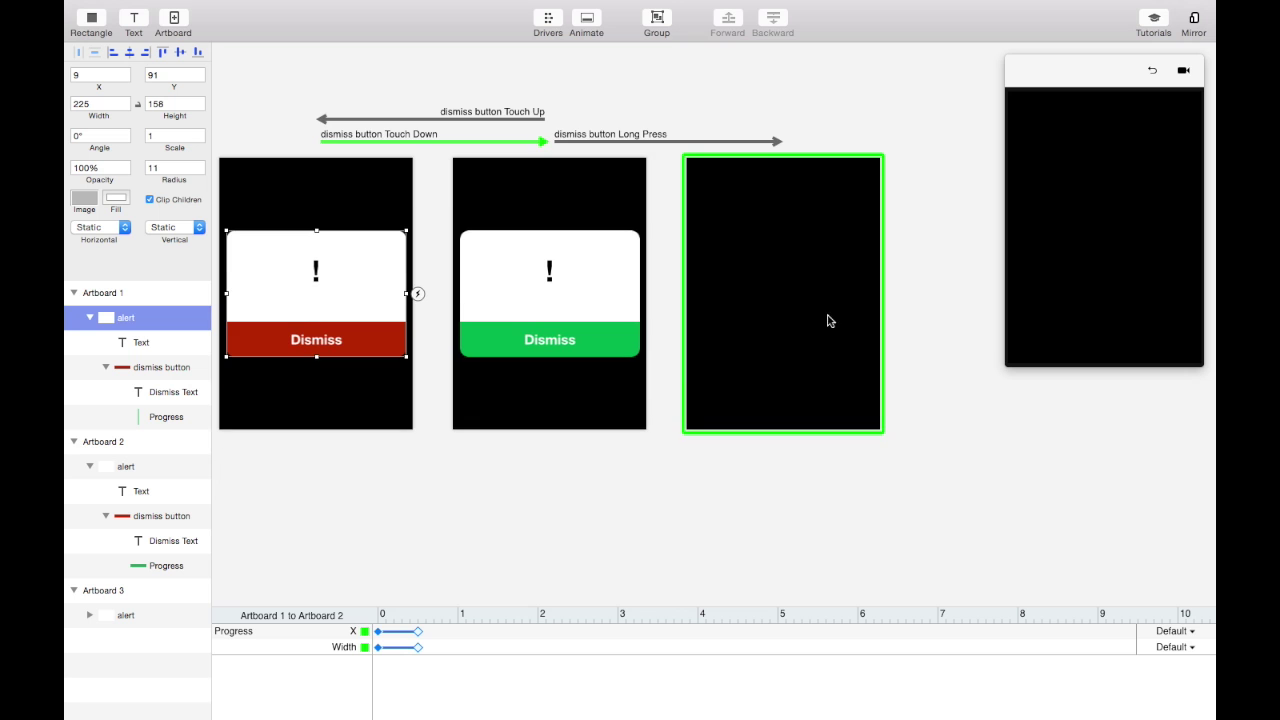
Add an Auto transition from Artboard 3 back to Artboard 1
{"action": "left_click", "coordinate": [754, 321]}
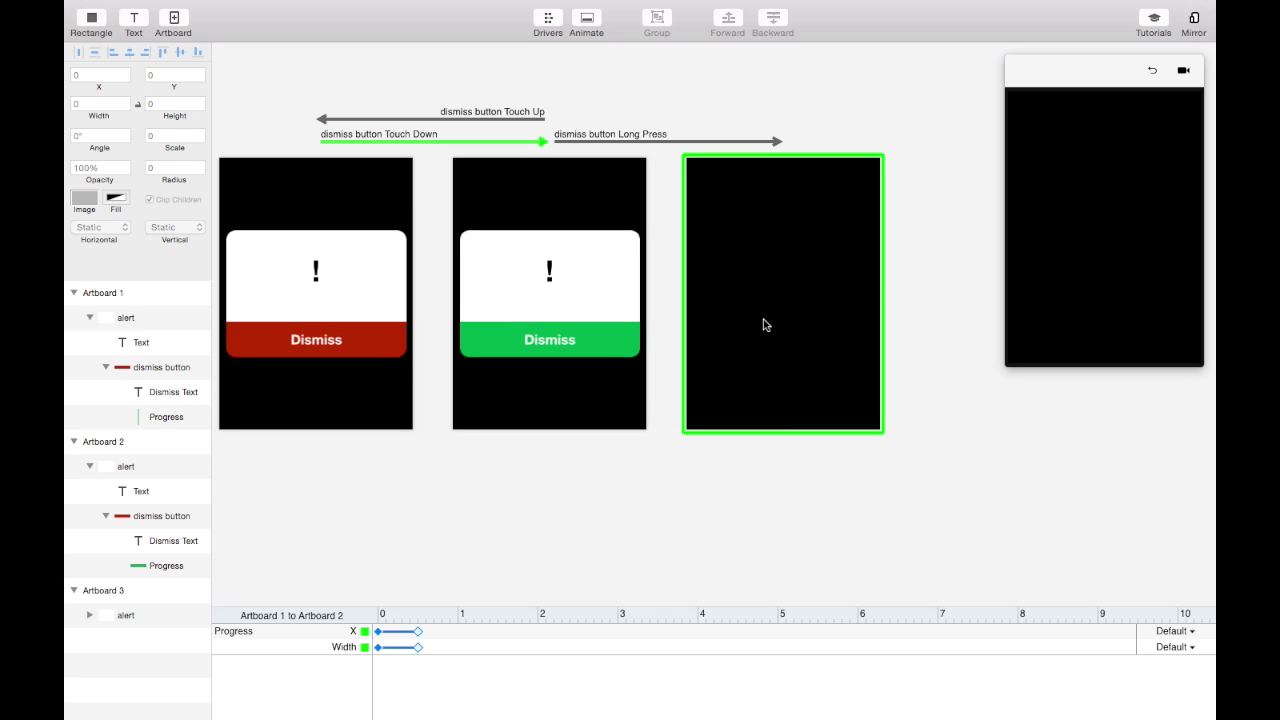
{"action": "left_click", "coordinate": [779, 326]}
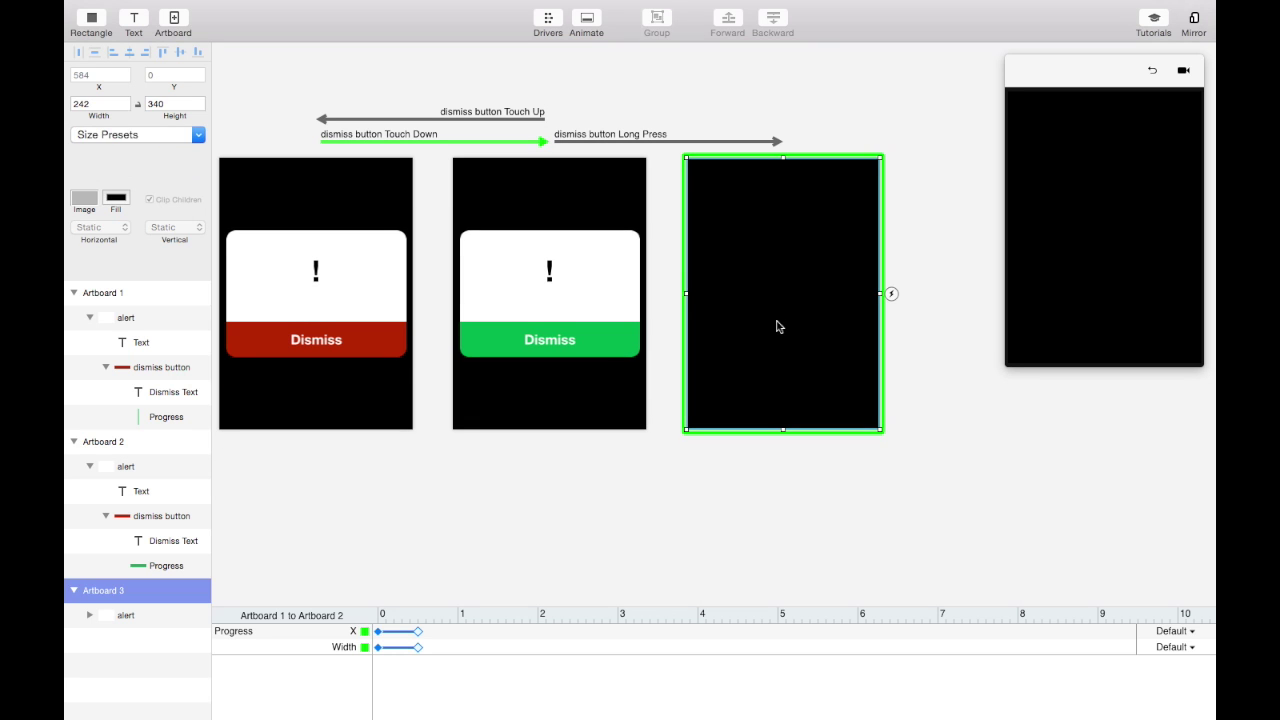
{"action": "left_click", "coordinate": [891, 293]}
{"action": "left_click_drag", "start_coordinate": [912, 362], "coordinate": [337, 386]}
Run the full dismiss loop in the preview starting from Artboard 1
{"action": "left_click", "coordinate": [337, 386]}
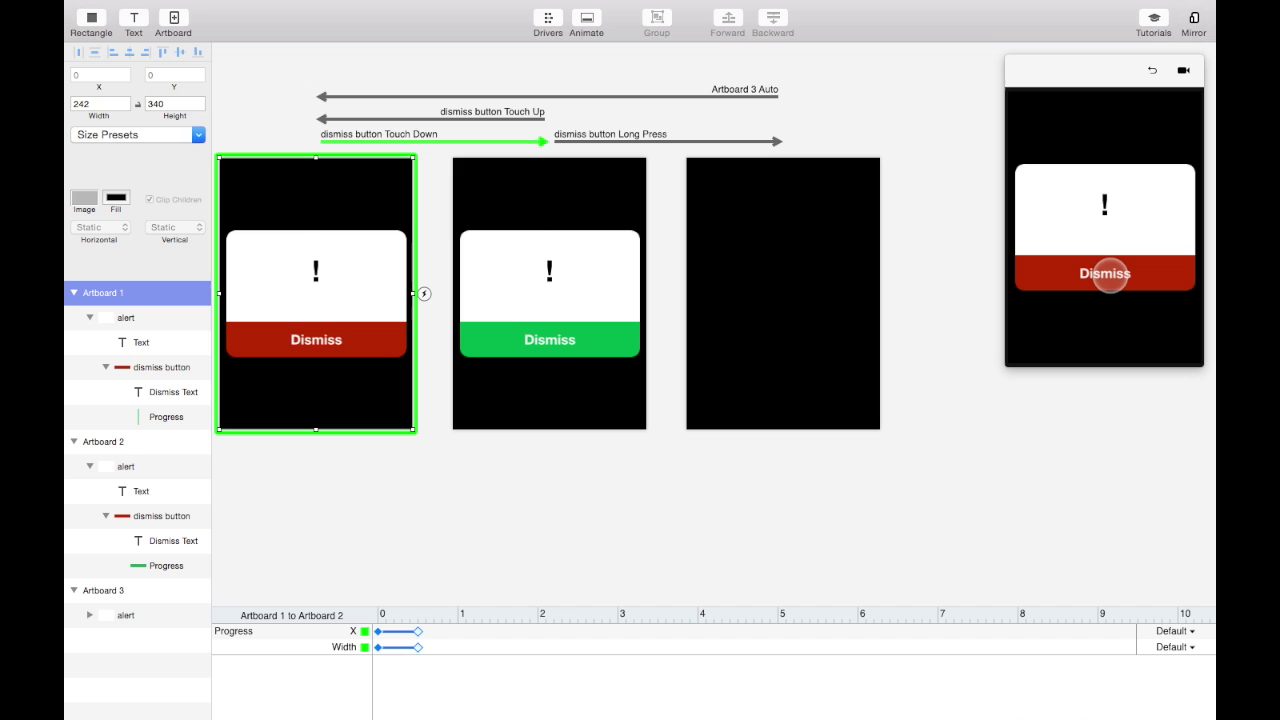
{"action": "left_click", "coordinate": [1108, 277]}
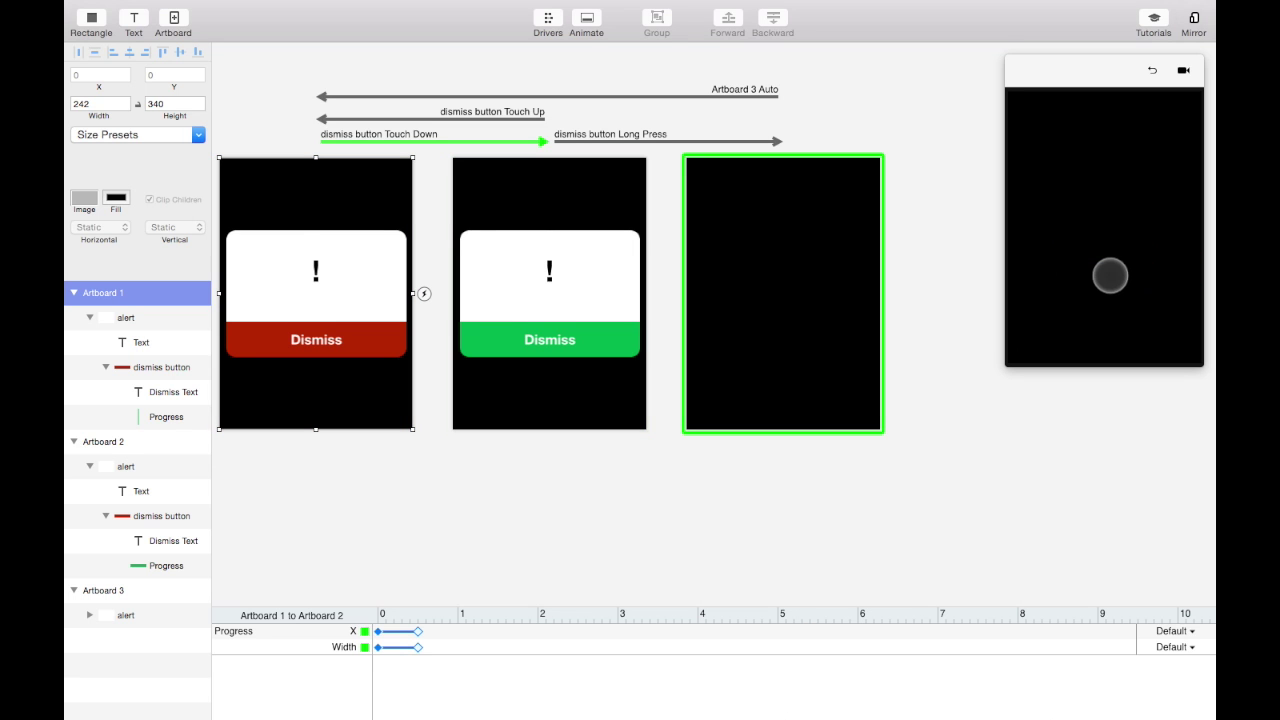
{"action": "left_click", "coordinate": [1108, 276]}
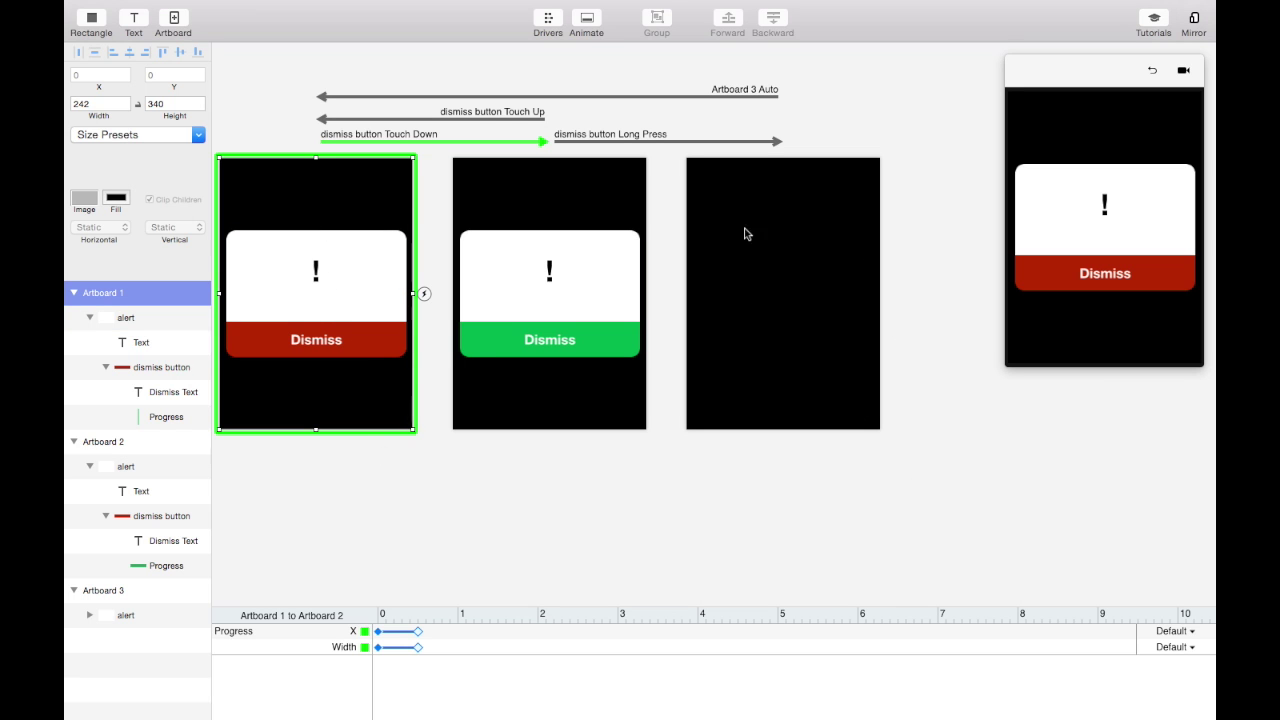
{"action": "scroll", "coordinate": [718, 437], "scroll_direction": "right", "scroll_amount": 4}
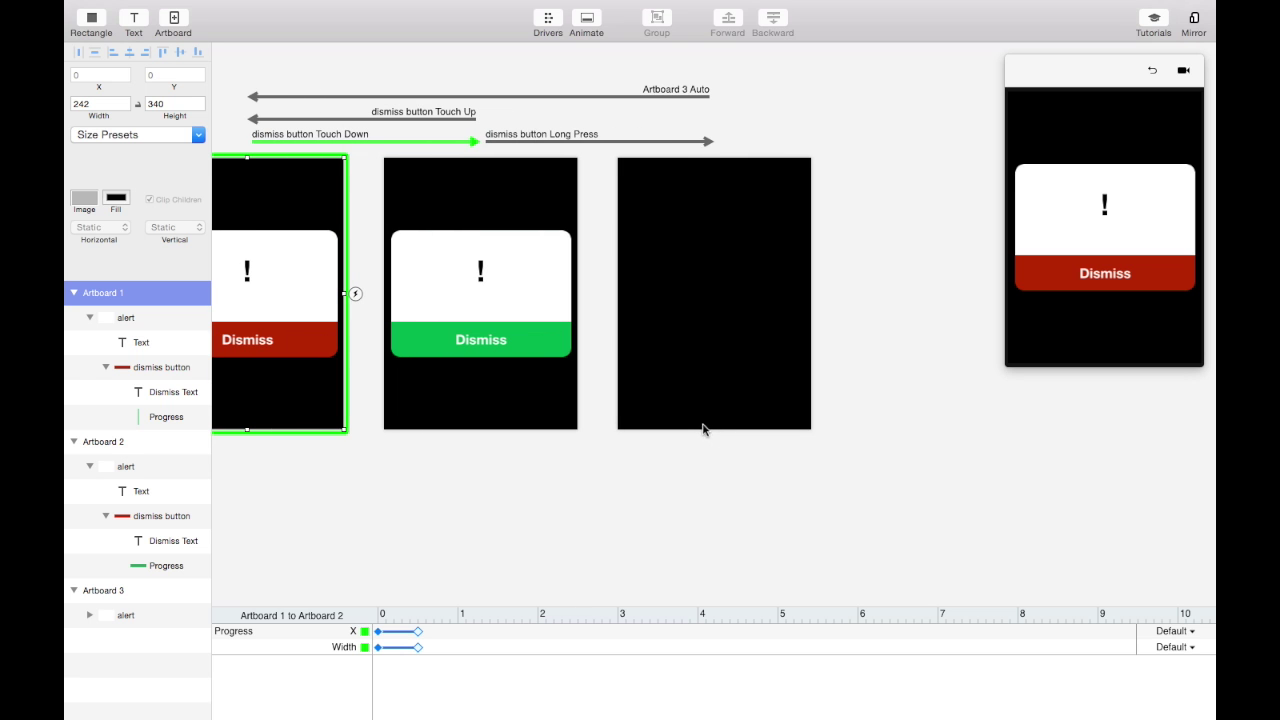
Delete Artboard 3's Auto link to Artboard 1 and add an Auto transition into a new copied Artboard 4
{"action": "left_click", "coordinate": [675, 97]}
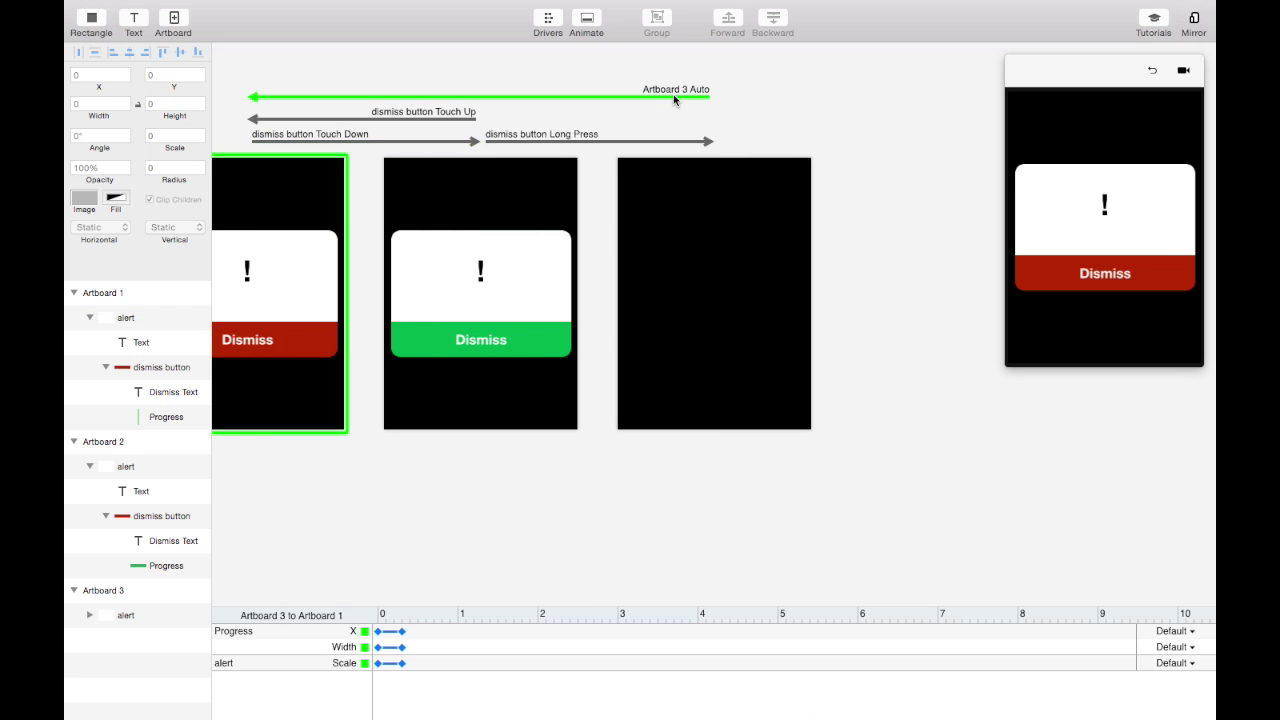
{"action": "key", "text": "BackSpace"}
{"action": "left_click", "coordinate": [697, 290]}
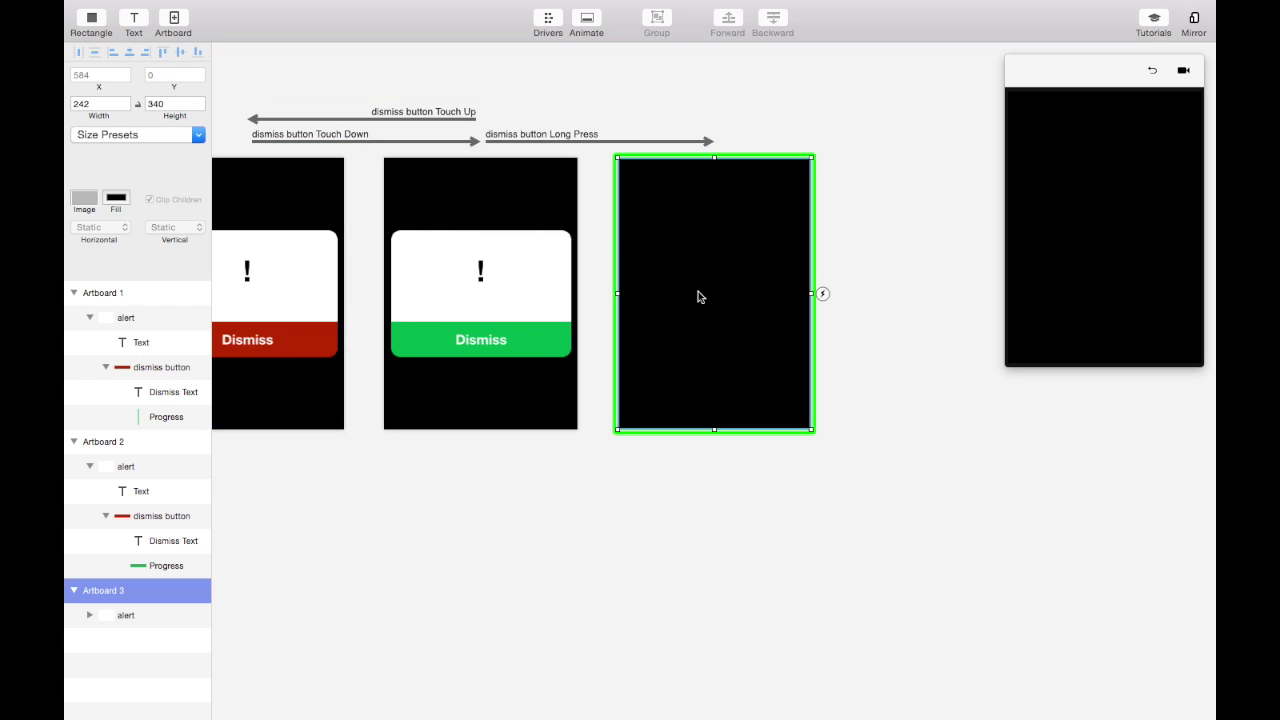
{"action": "left_click", "coordinate": [822, 299]}
{"action": "left_click", "coordinate": [824, 203]}
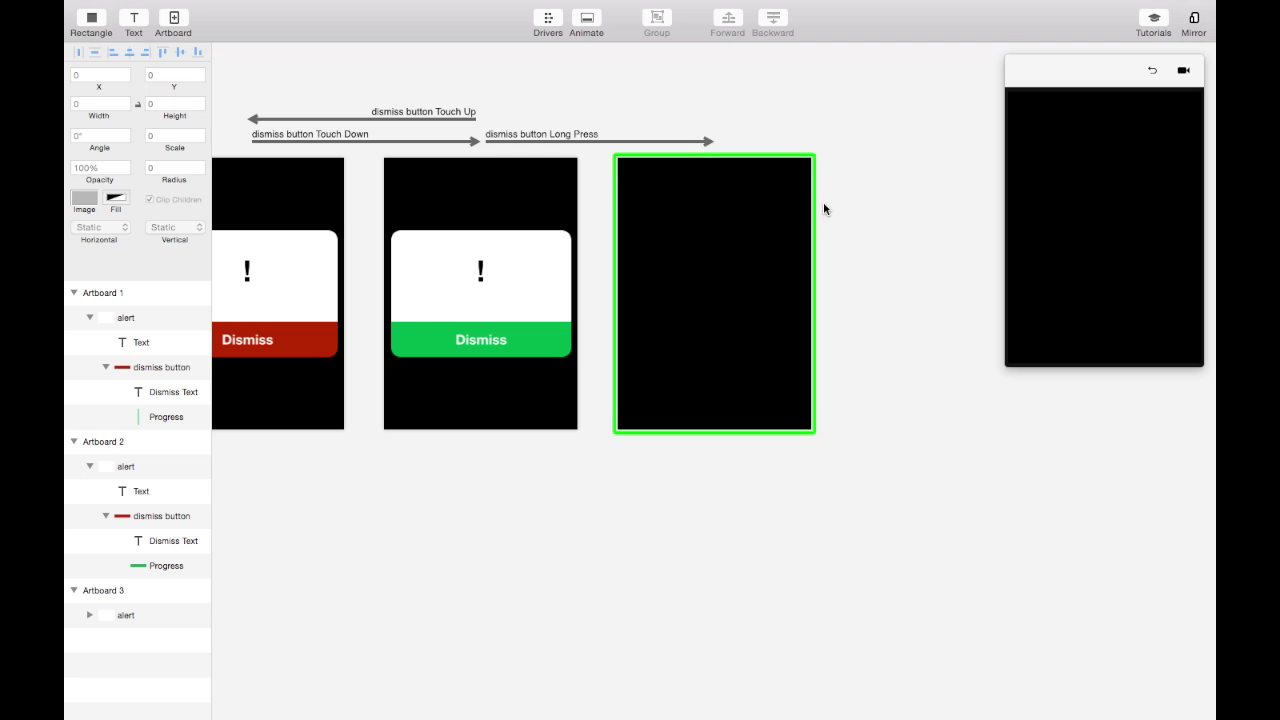
{"action": "left_click", "coordinate": [789, 220]}
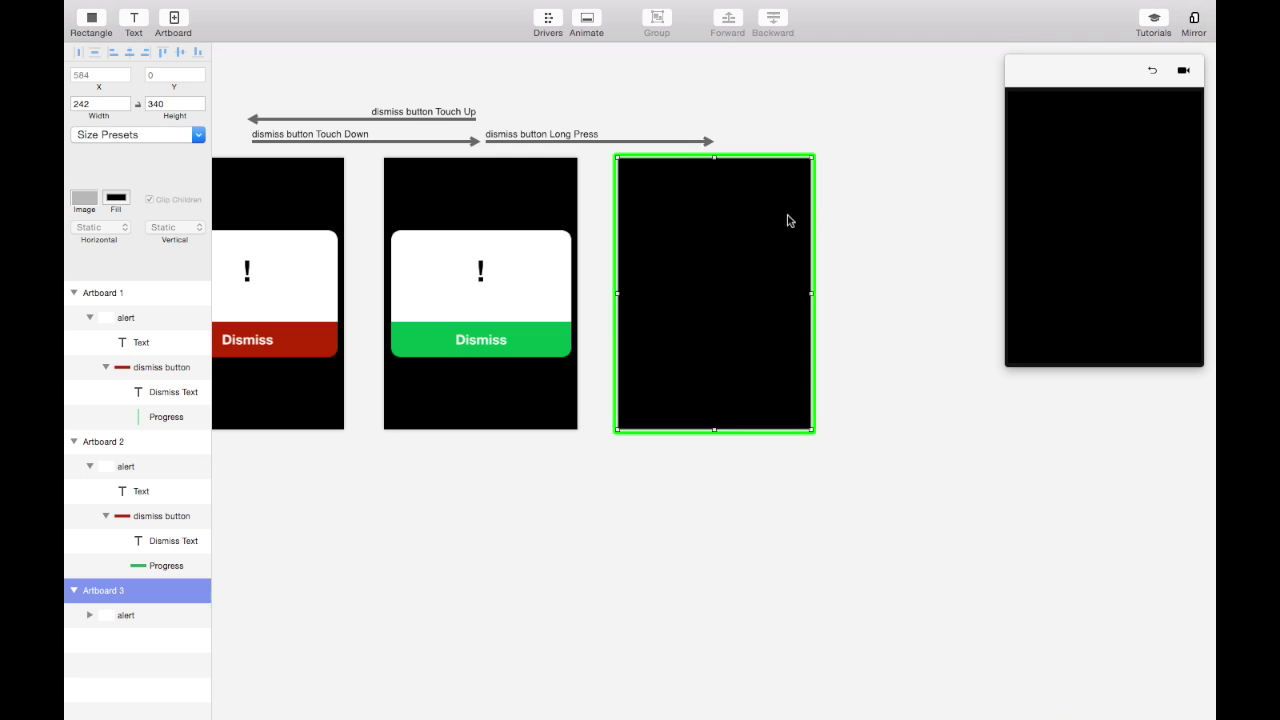
{"action": "left_click", "coordinate": [822, 292]}
{"action": "left_click_drag", "start_coordinate": [847, 362], "coordinate": [648, 360]}
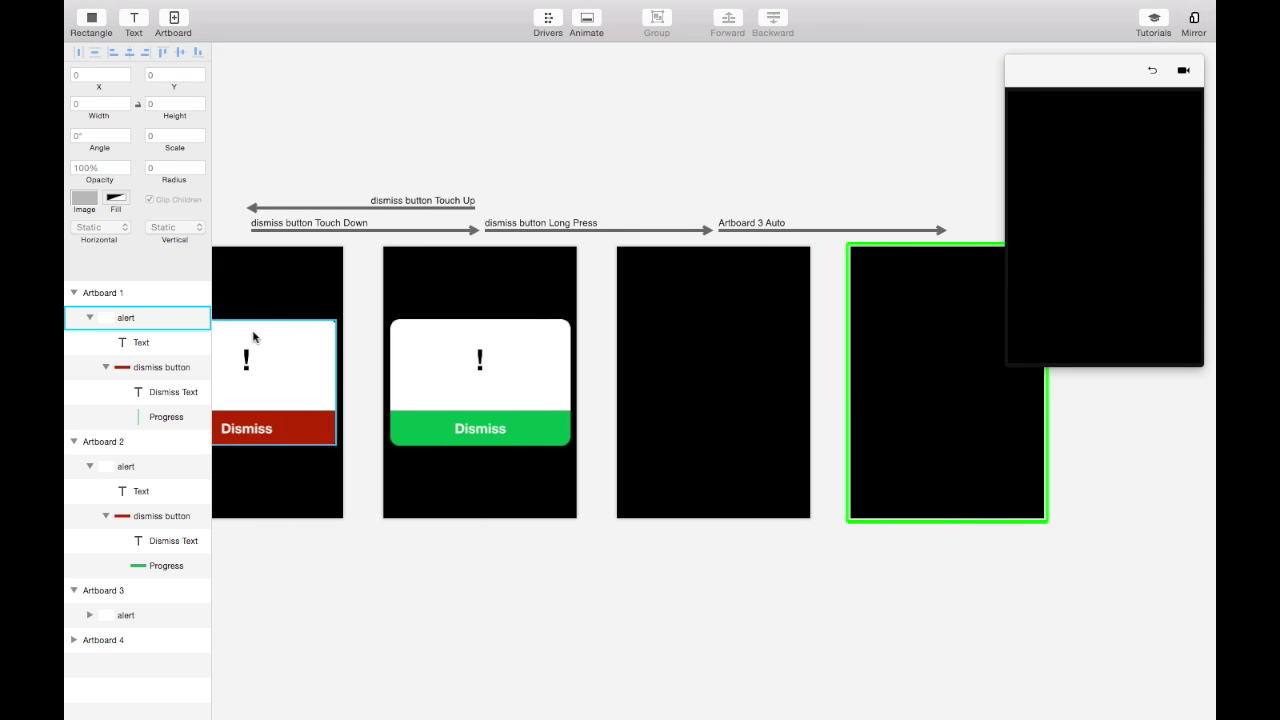
Delete the existing alert layer inside Artboard 4
{"action": "left_click", "coordinate": [900, 406]}
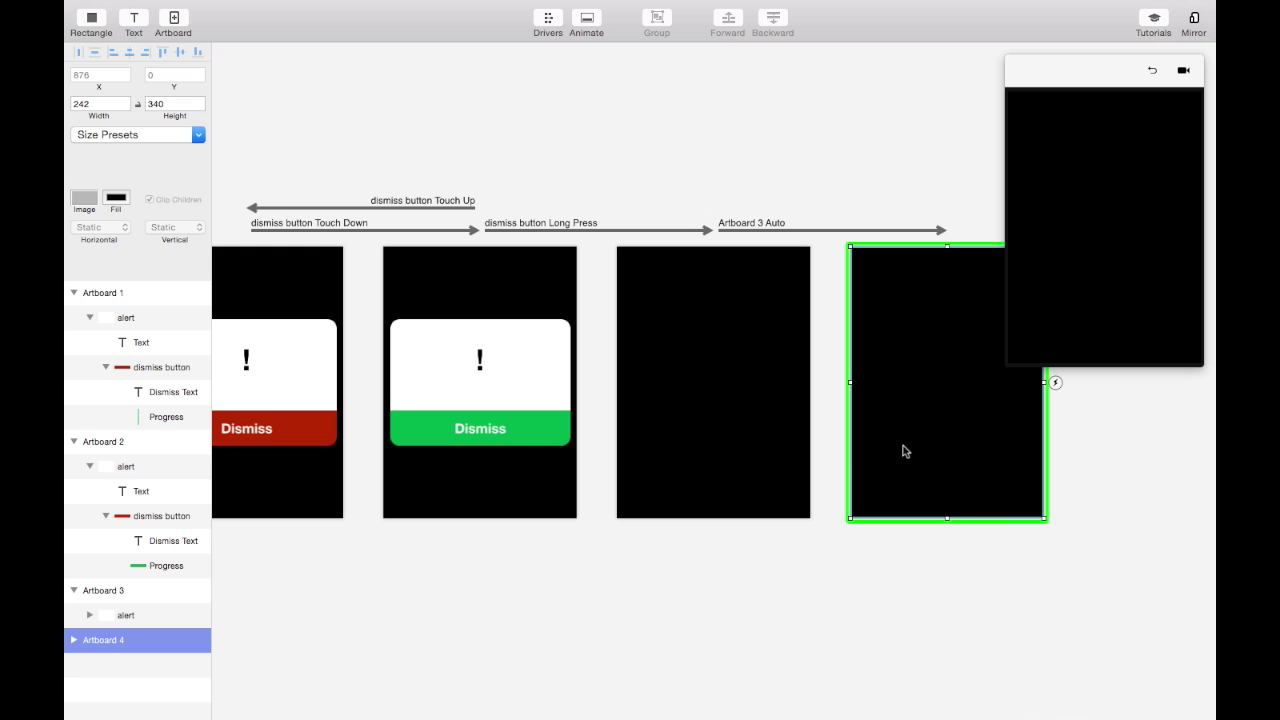
{"action": "left_click", "coordinate": [73, 640]}
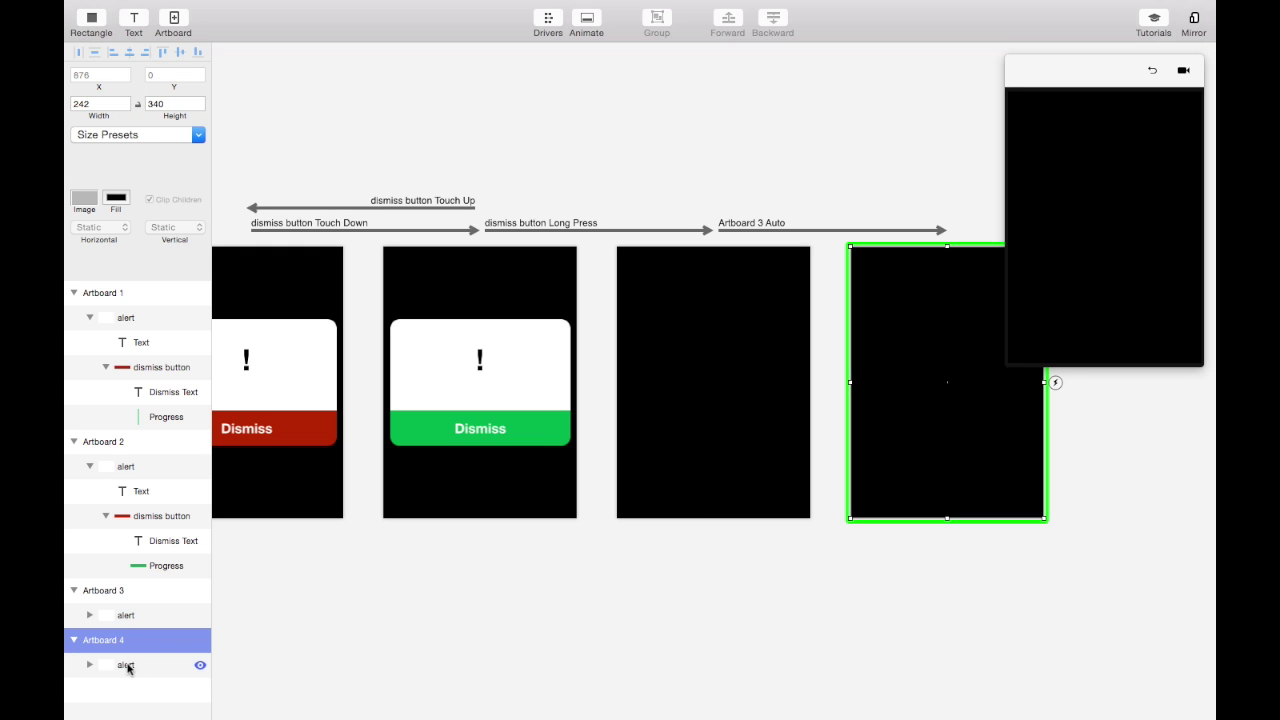
{"action": "left_click", "coordinate": [127, 666]}
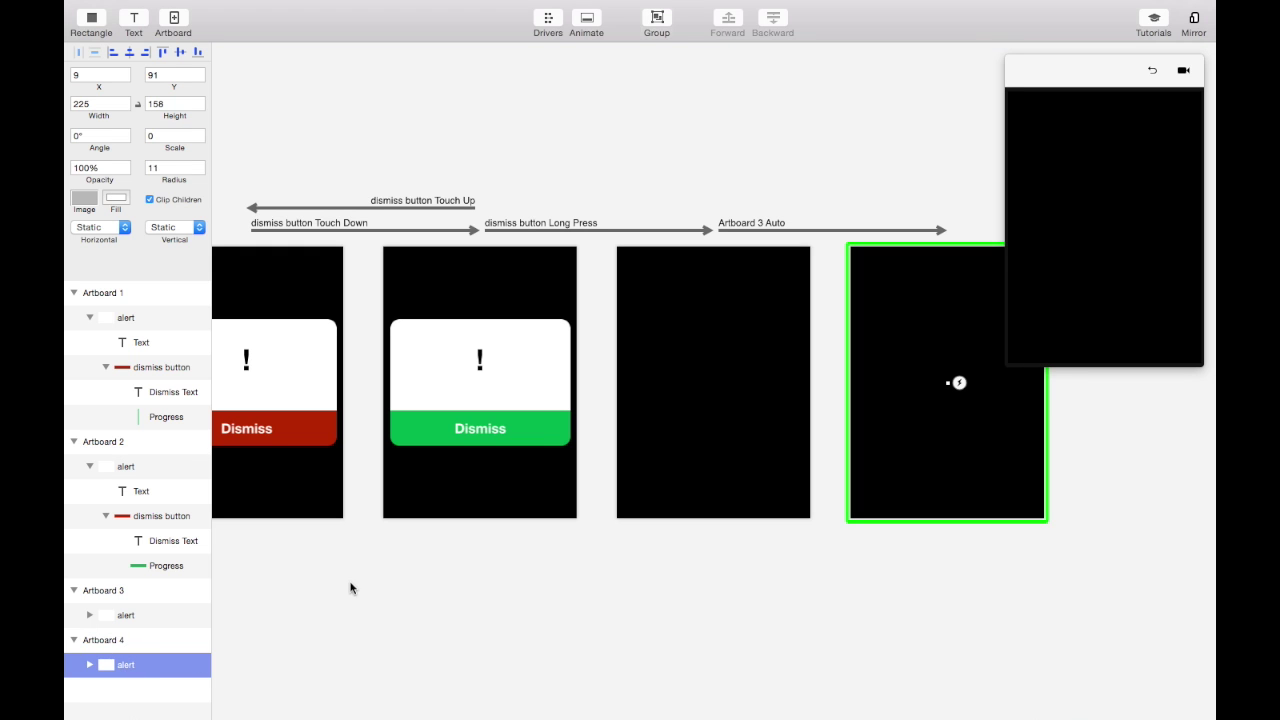
{"action": "key", "text": "Delete"}
Paste a copy of Artboard 1's red alert into Artboard 4 and move it below the screen to Y 366
{"action": "left_click", "coordinate": [310, 375]}
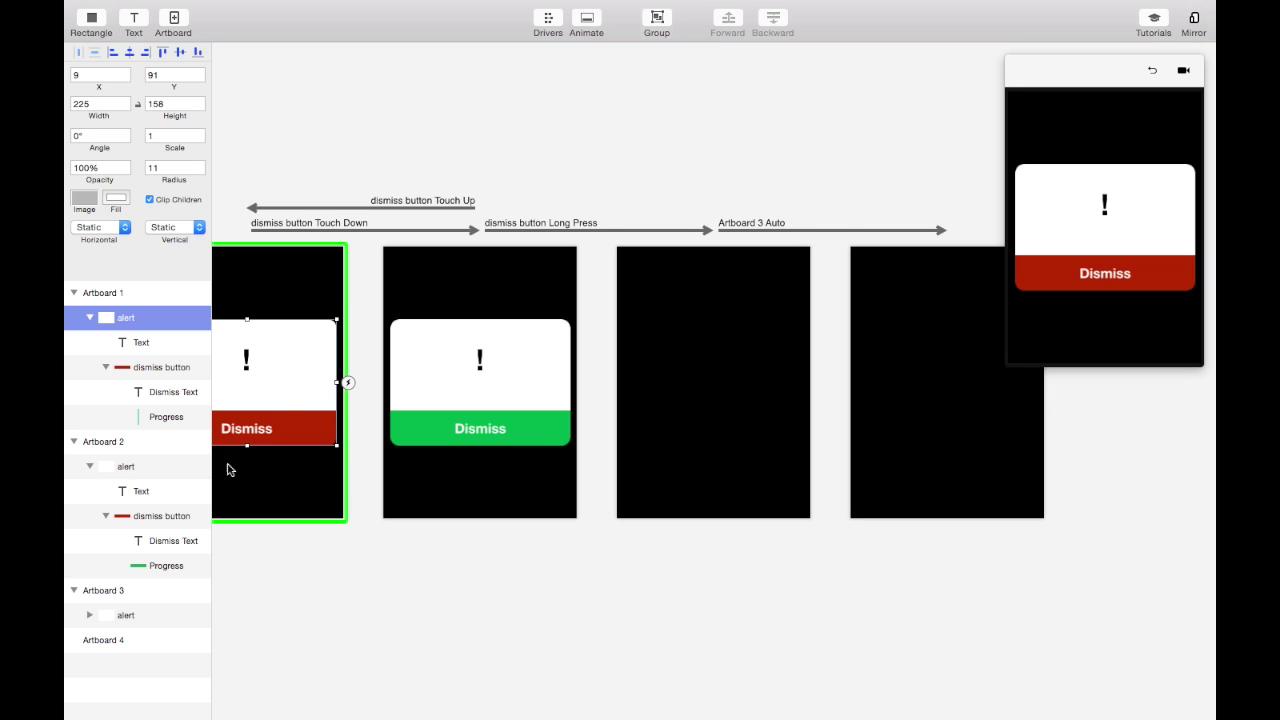
{"action": "left_click", "coordinate": [127, 640]}
{"action": "key", "text": "super+v"}
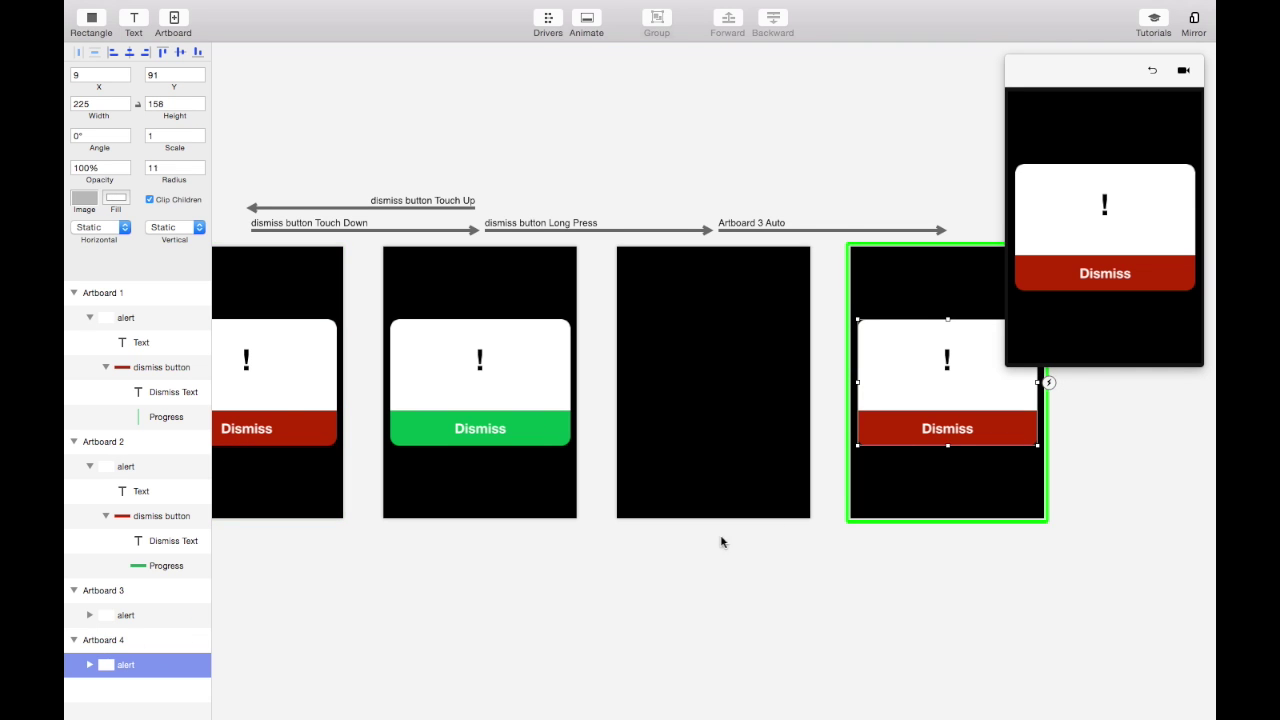
{"action": "left_click_drag", "start_coordinate": [903, 343], "coordinate": [901, 566]}
{"action": "scroll", "coordinate": [844, 521], "scroll_direction": "down", "scroll_amount": 3}
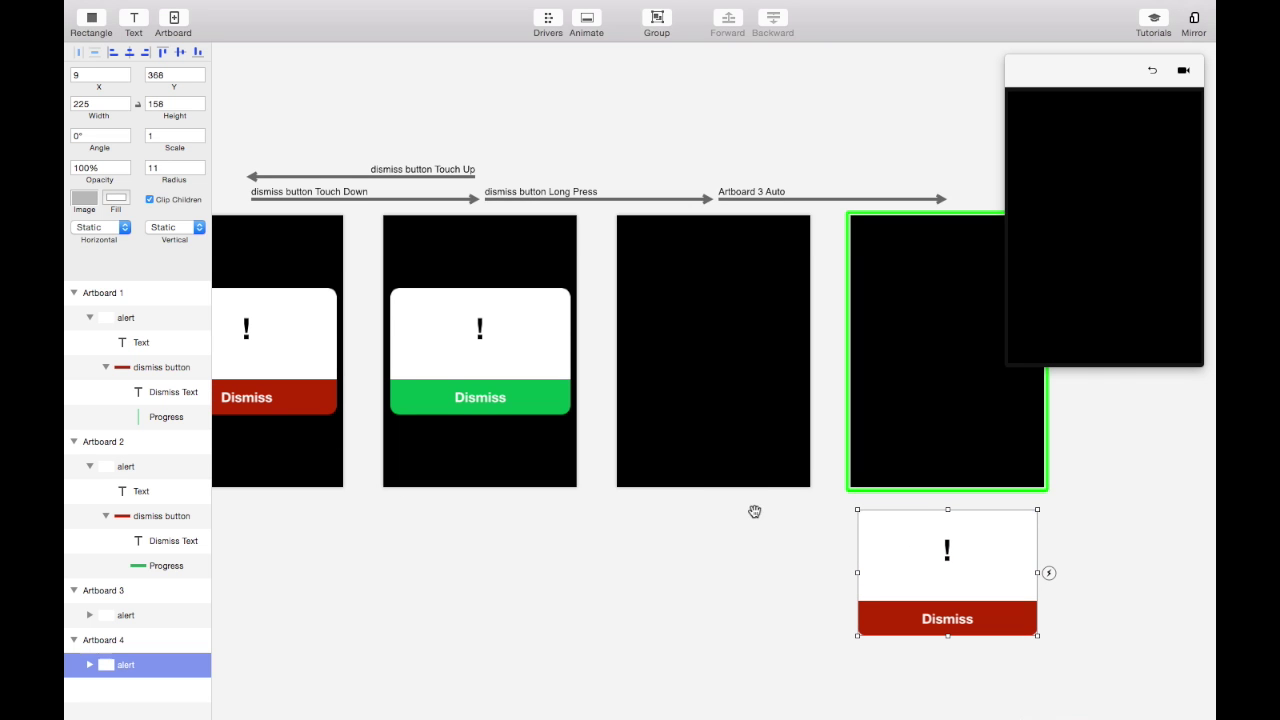
{"action": "scroll", "coordinate": [754, 511], "scroll_direction": "down", "scroll_amount": 5}
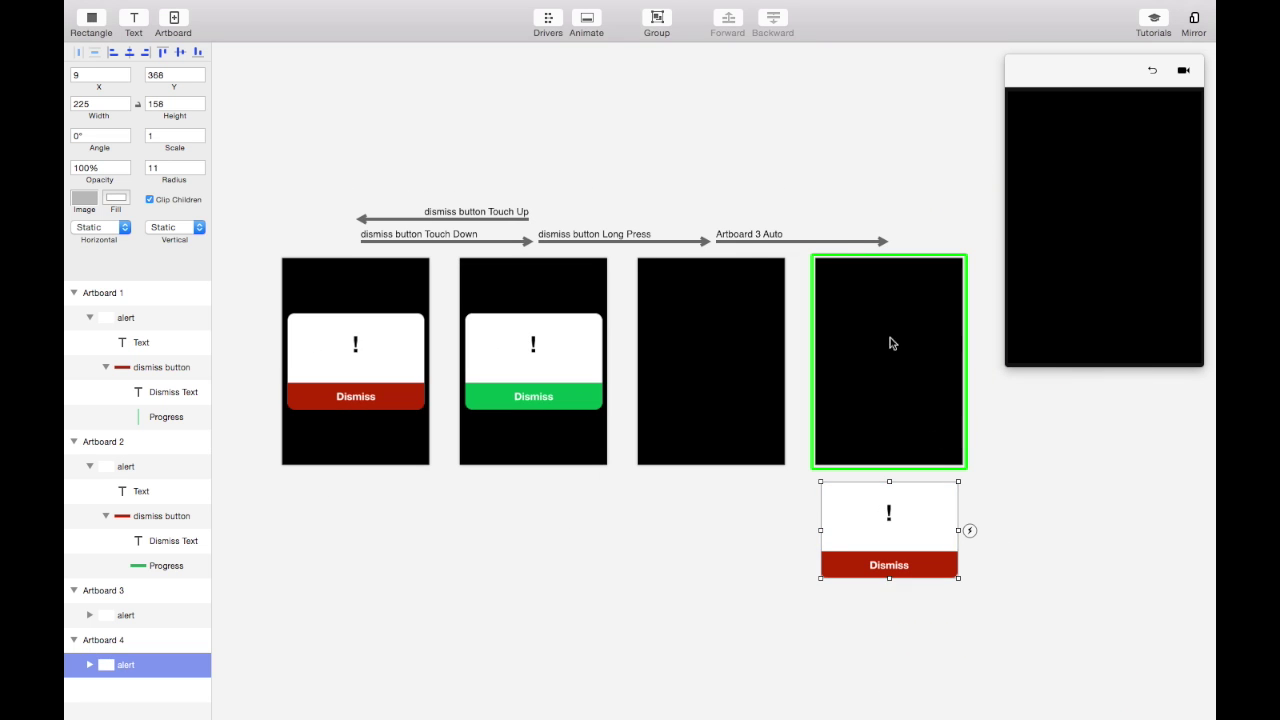
{"action": "left_click", "coordinate": [908, 400]}
Link Artboard 4 to Artboard 1 with an Auto transition, then test the loop in the preview
{"action": "left_click", "coordinate": [943, 386]}
{"action": "left_click", "coordinate": [923, 391]}
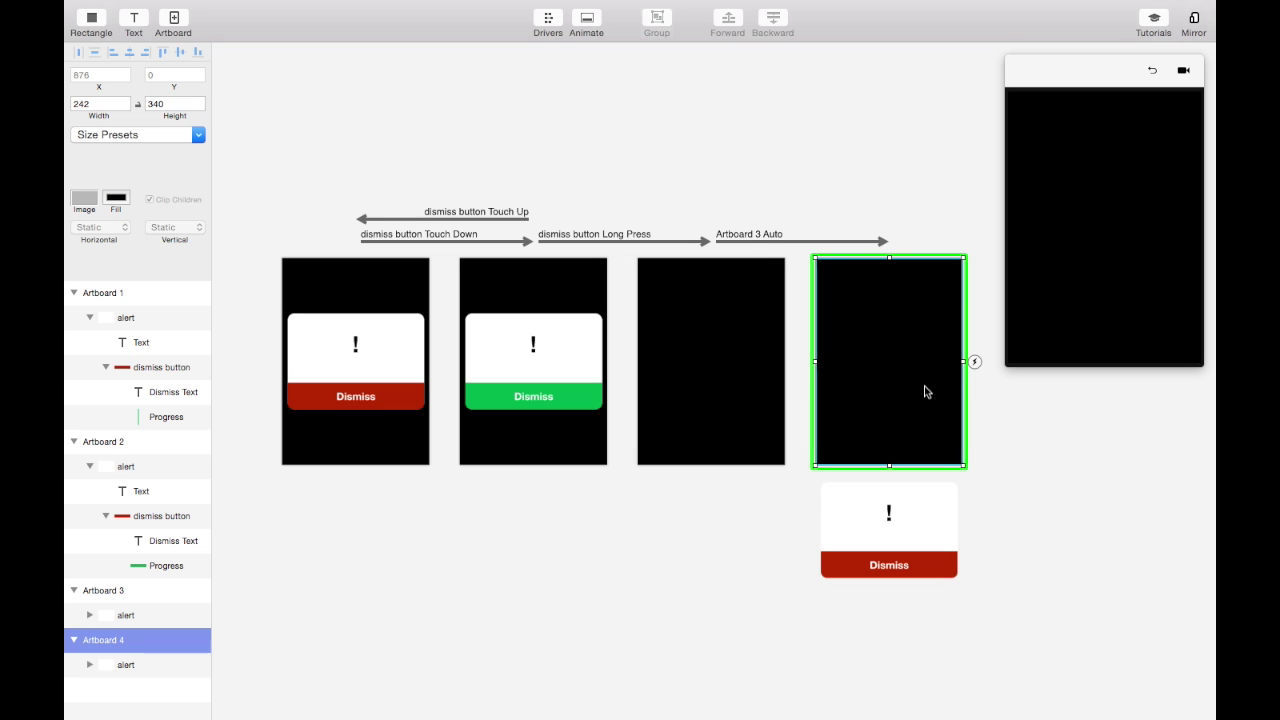
{"action": "left_click", "coordinate": [975, 362]}
{"action": "mouse_move", "coordinate": [993, 426]}
{"action": "left_mouse_down"}
{"action": "mouse_move", "coordinate": [844, 391]}
{"action": "mouse_move", "coordinate": [363, 337]}
{"action": "mouse_move", "coordinate": [366, 354]}
{"action": "left_mouse_up"}
{"action": "left_click", "coordinate": [382, 255]}
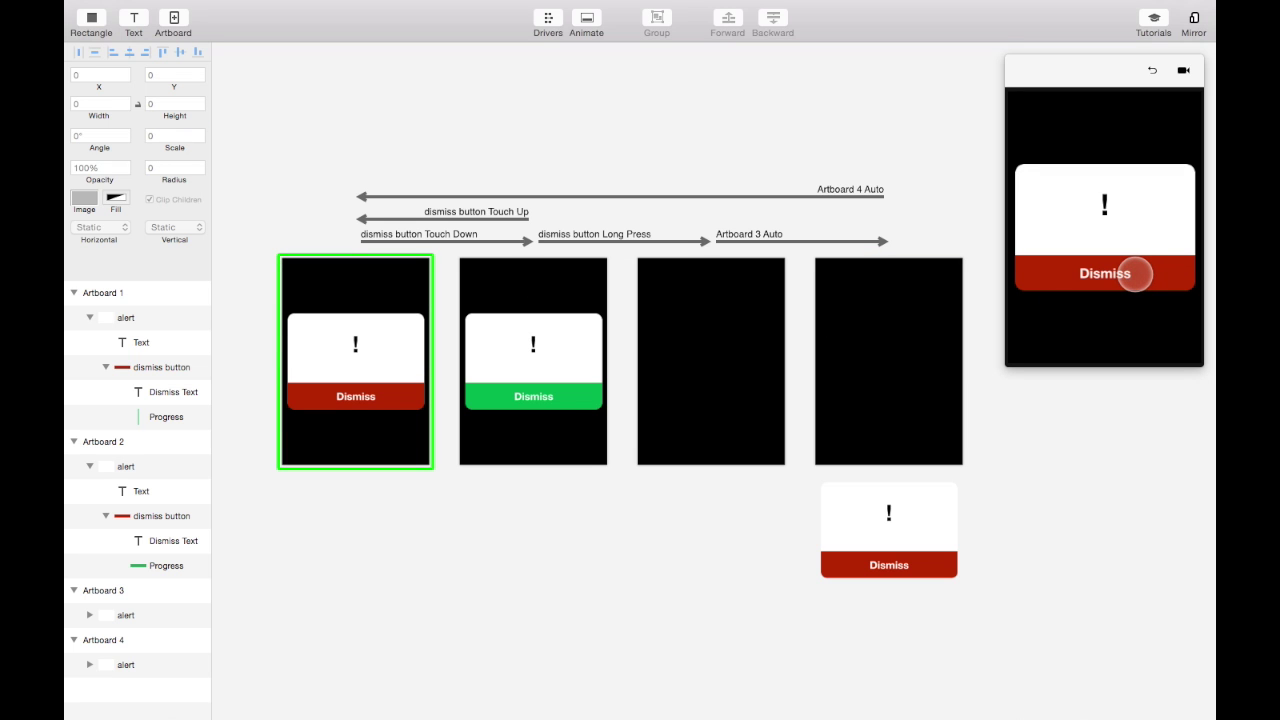
{"action": "left_click", "coordinate": [1134, 274]}
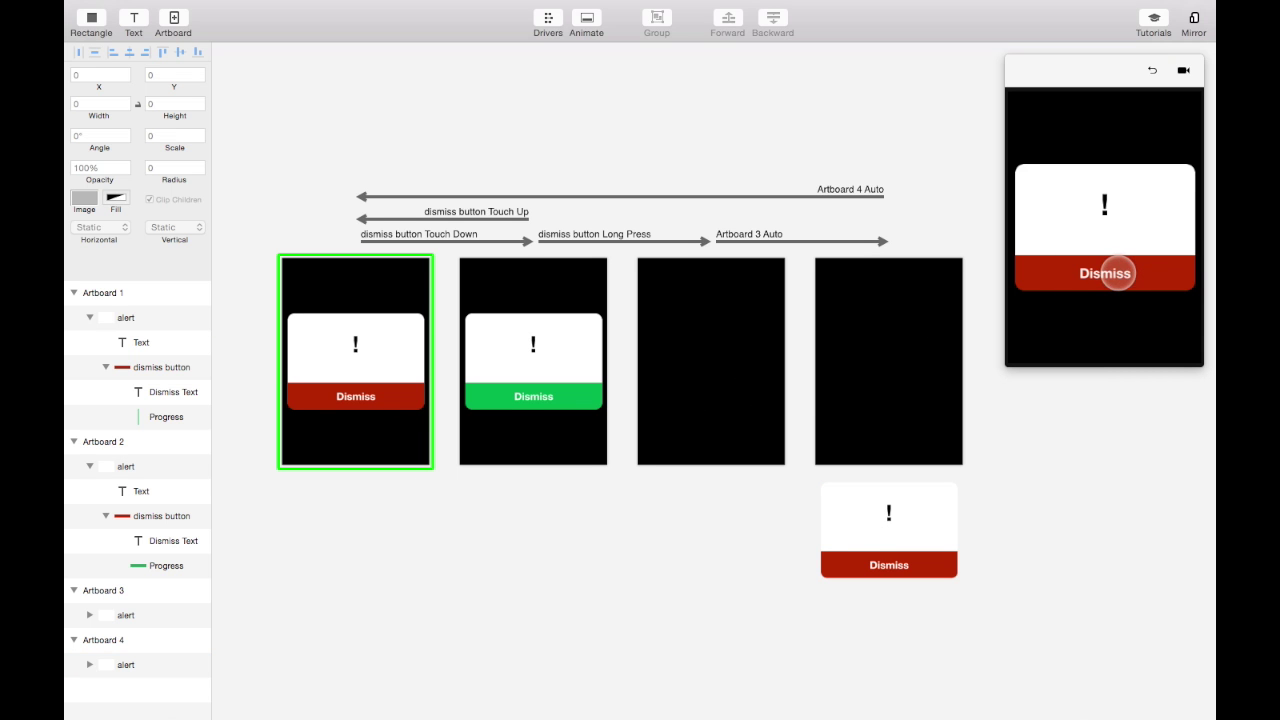
{"action": "left_click_drag", "start_coordinate": [1136, 273], "coordinate": [1137, 274]}
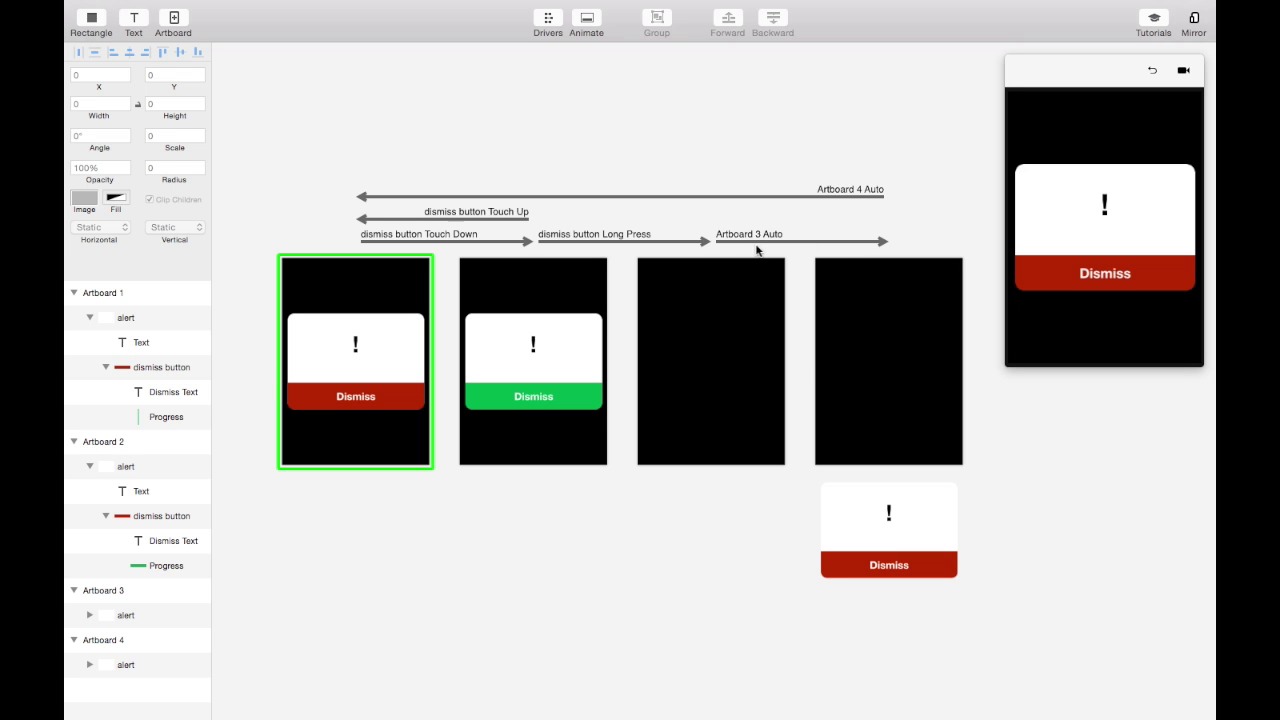
Set all Artboard 3 to Artboard 4 keyframes (Progress X, Width, alert Y, Scale) to No Animation
{"action": "left_click", "coordinate": [740, 354]}
{"action": "left_click", "coordinate": [860, 357]}
{"action": "left_click", "coordinate": [711, 366]}
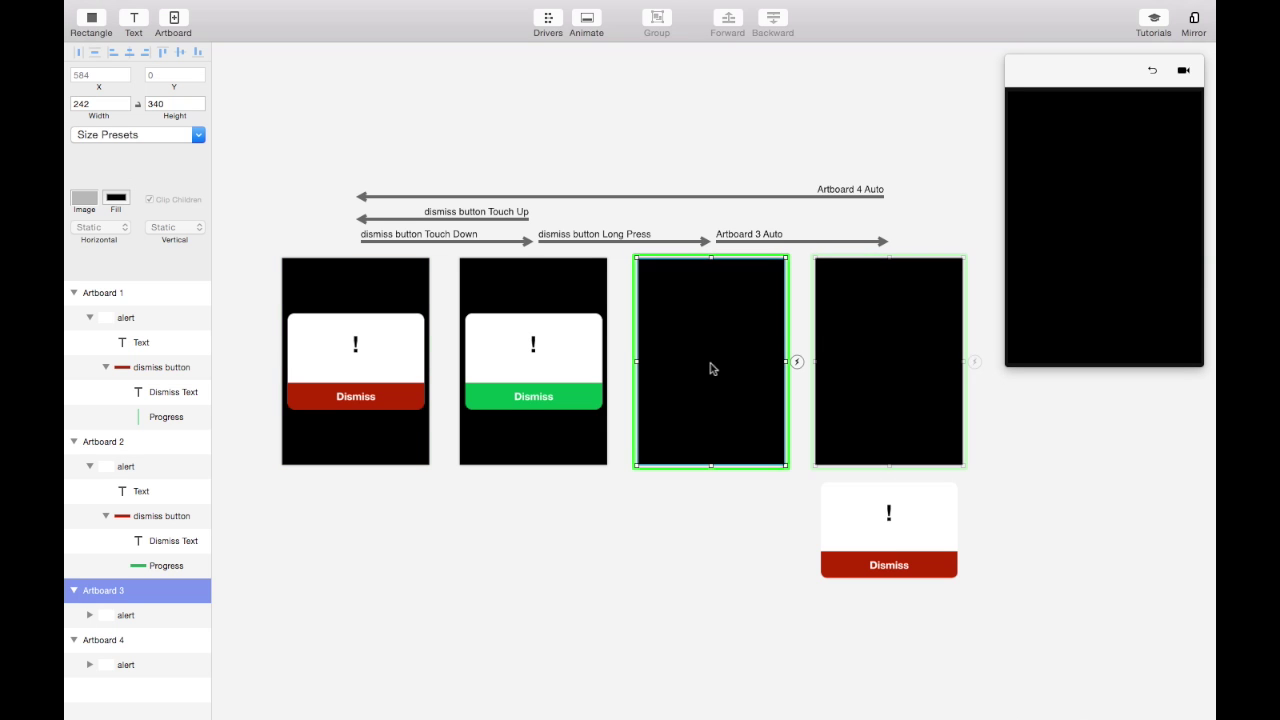
{"action": "left_click", "coordinate": [906, 346]}
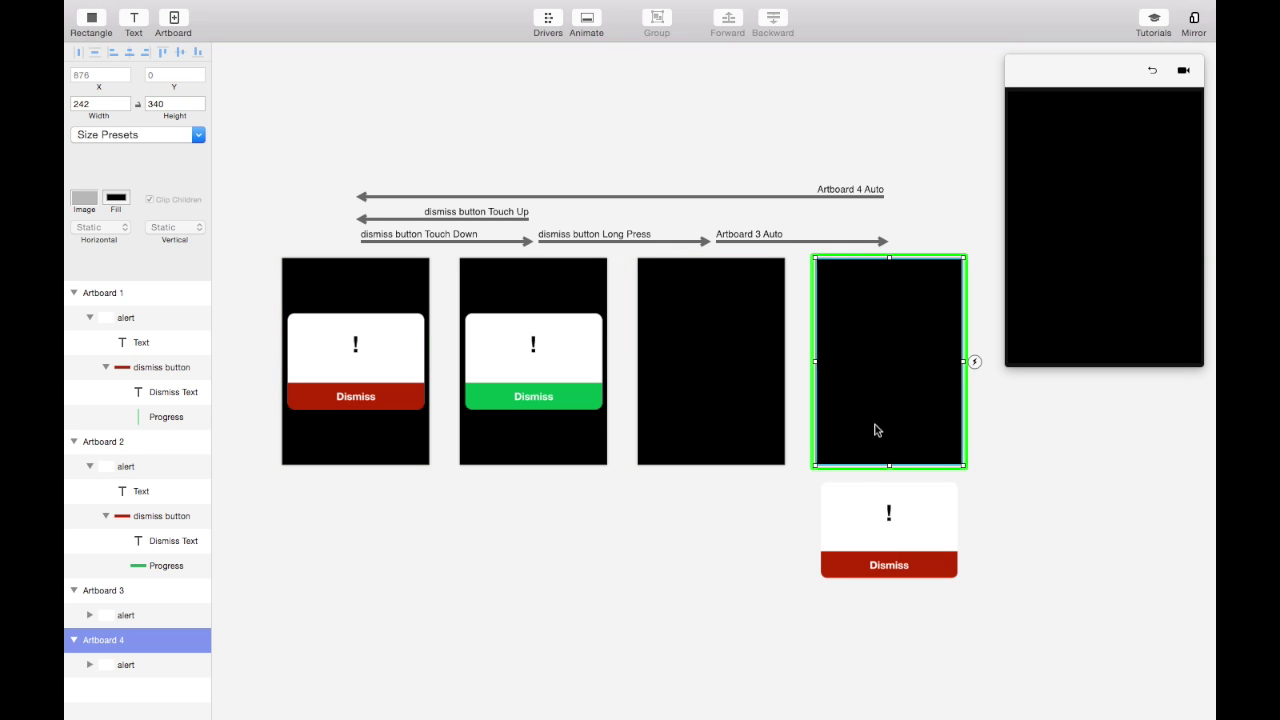
{"action": "left_click", "coordinate": [828, 196]}
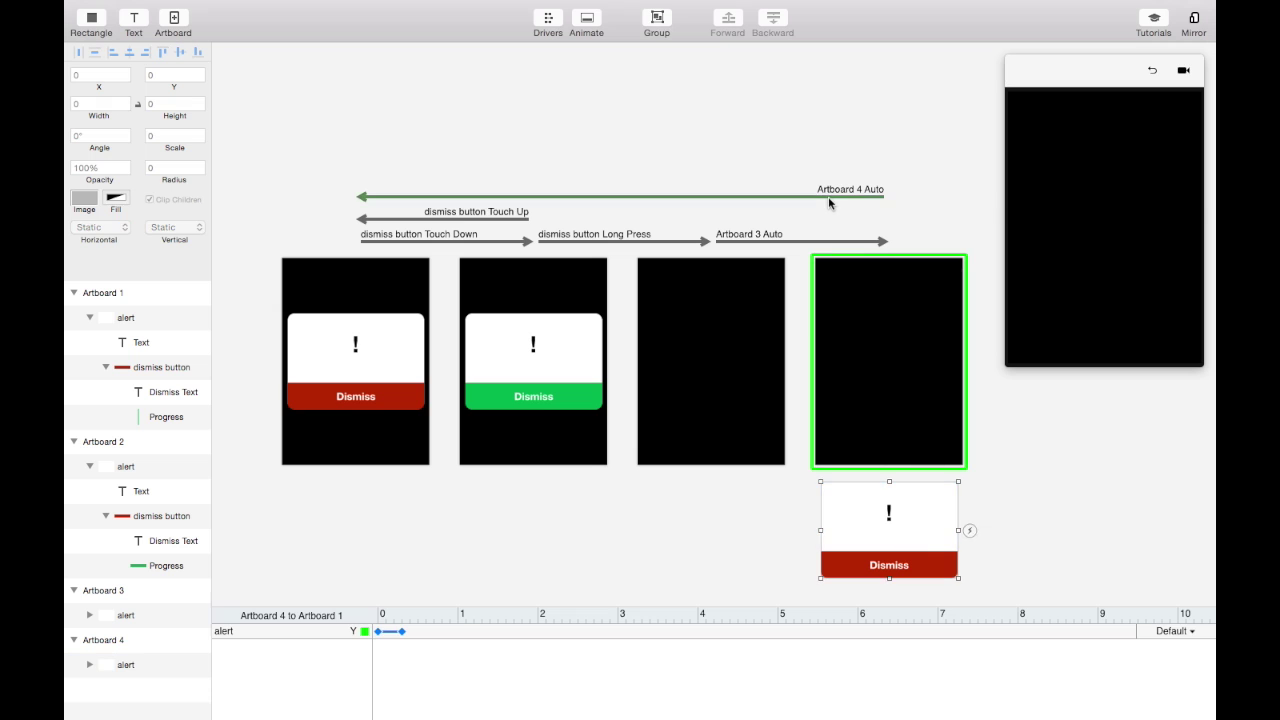
{"action": "left_click", "coordinate": [774, 242]}
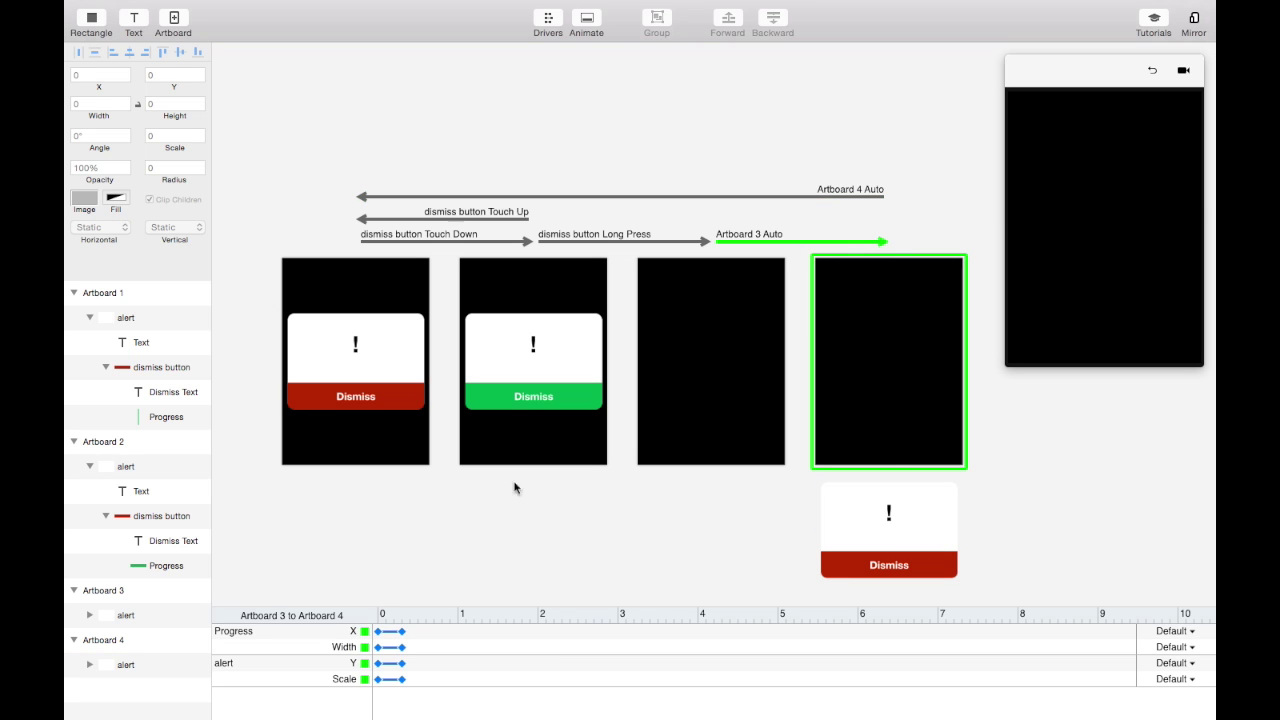
{"action": "left_click_drag", "start_coordinate": [426, 698], "coordinate": [352, 618]}
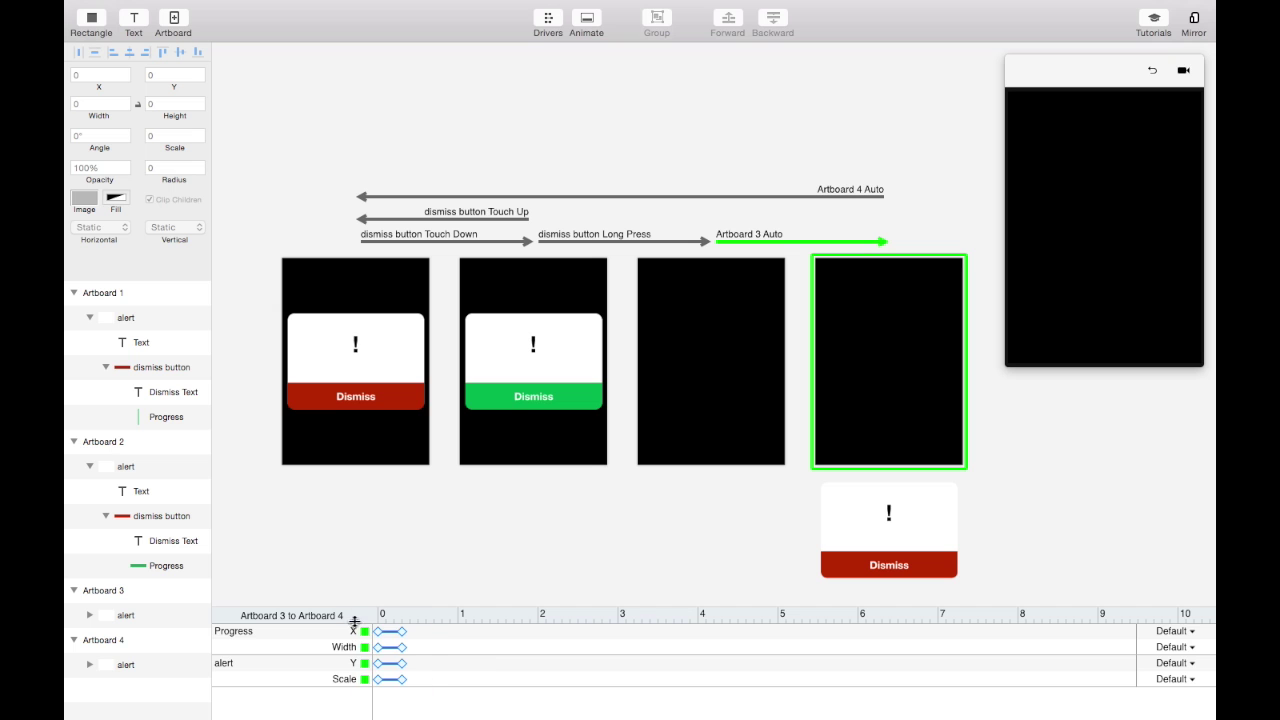
{"action": "left_click", "coordinate": [1173, 681]}
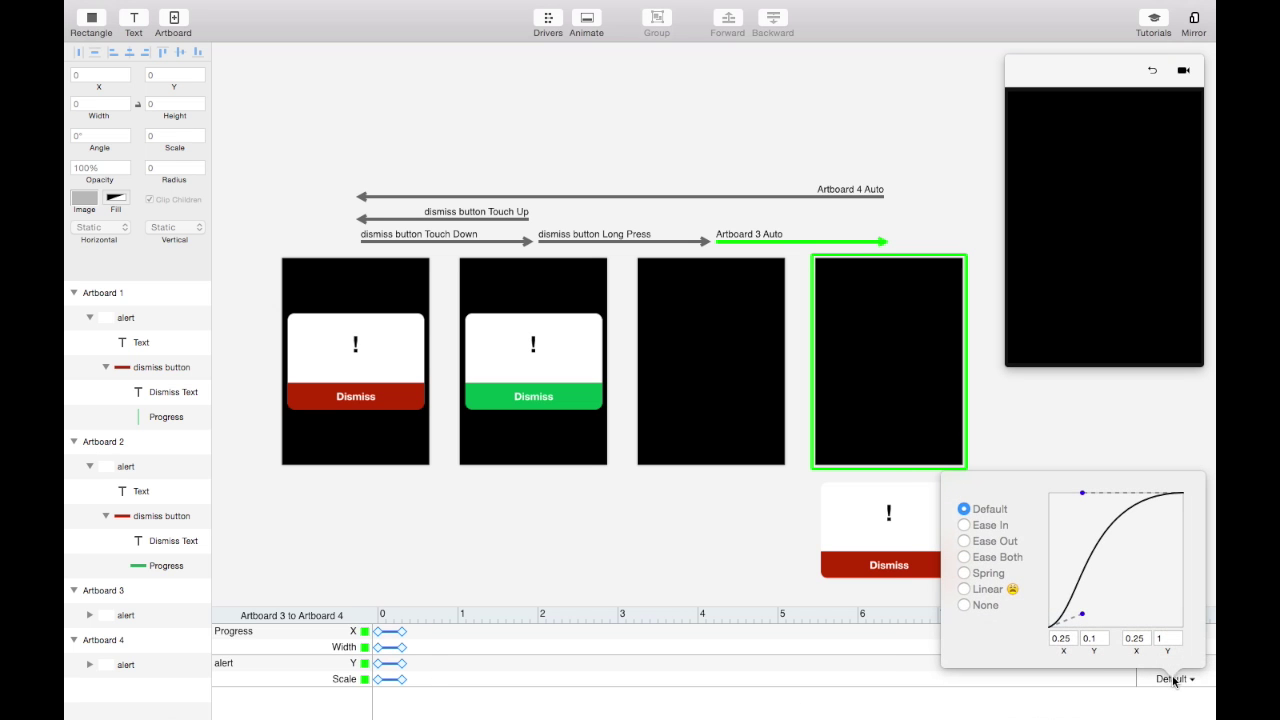
{"action": "left_click", "coordinate": [965, 606]}
{"action": "left_click", "coordinate": [735, 549]}
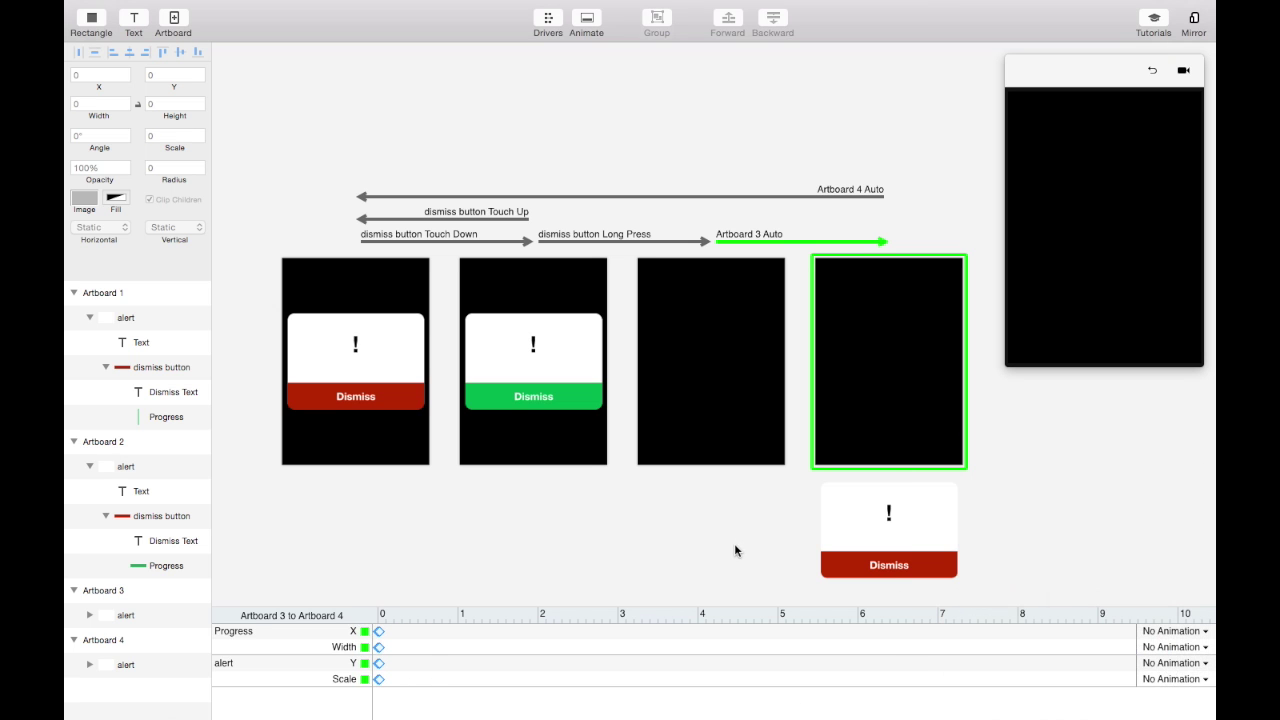
{"action": "left_click", "coordinate": [736, 402]}
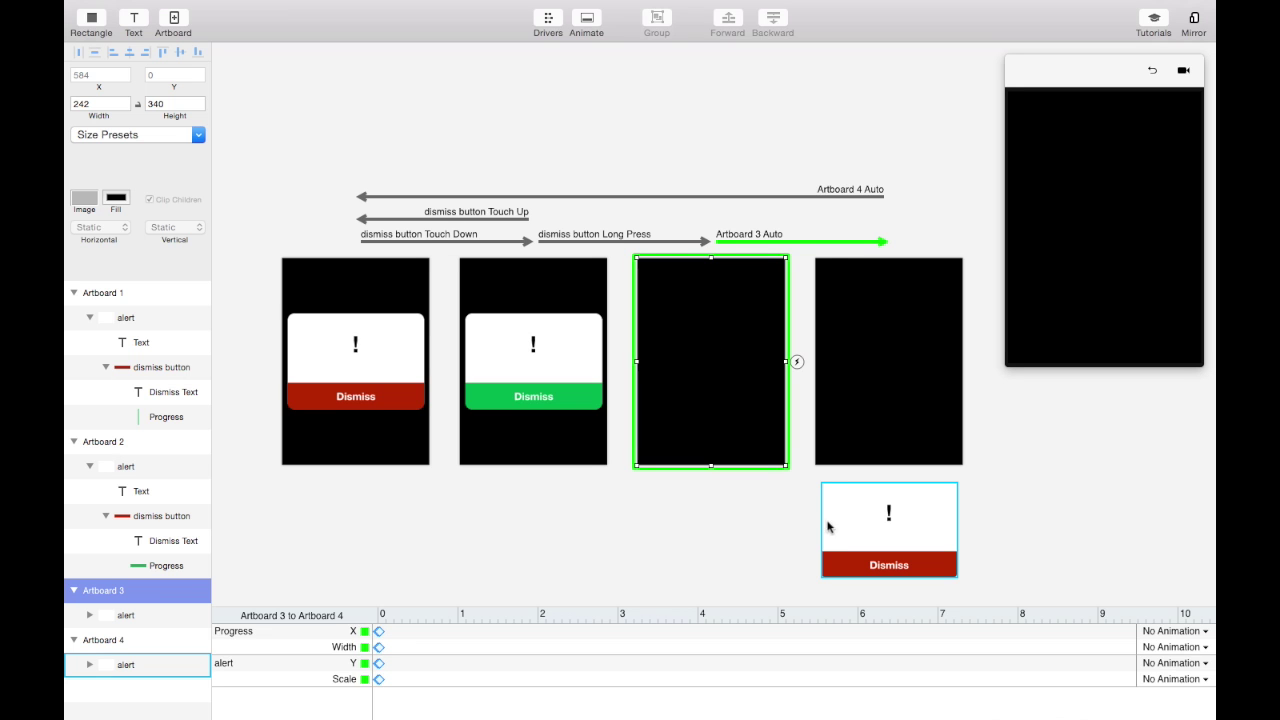
From Artboard 1, hold Dismiss in the preview to watch it fill green, vanish, and the red alert return
{"action": "left_click", "coordinate": [391, 458]}
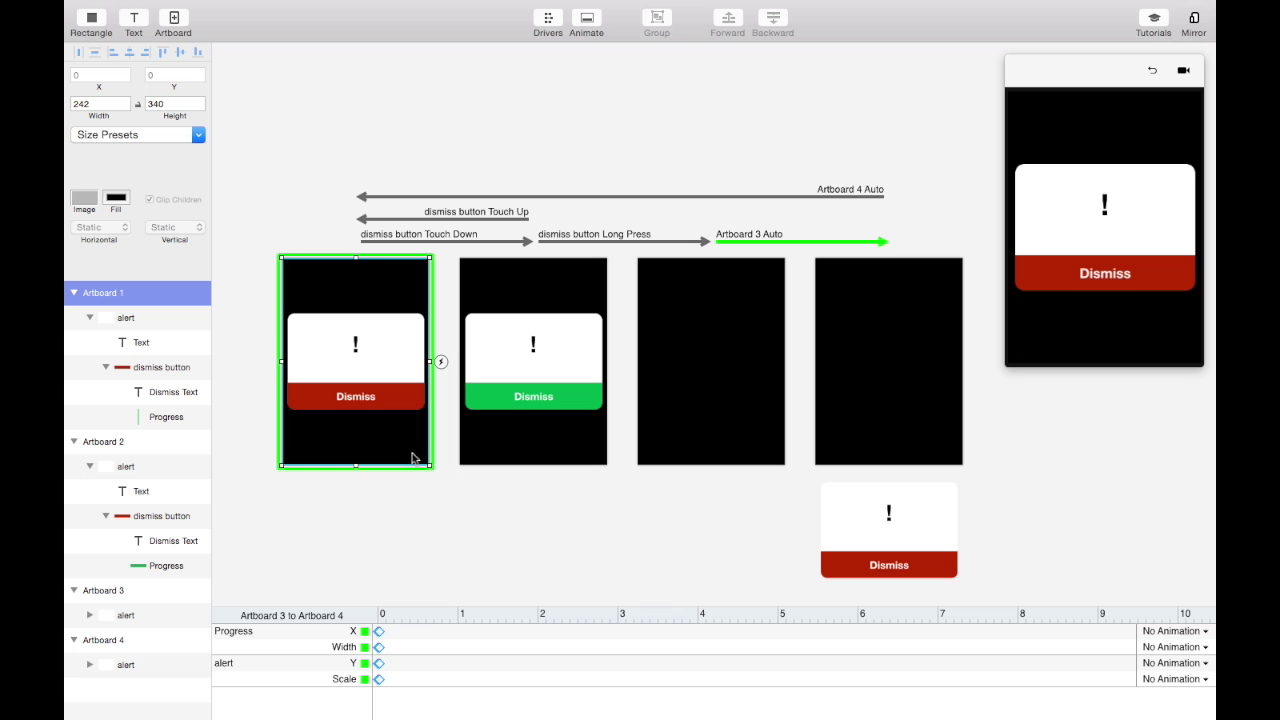
{"action": "mouse_move", "coordinate": [1100, 276]}
{"action": "left_mouse_down"}
{"action": "mouse_move", "coordinate": [1124, 273]}
{"action": "mouse_move", "coordinate": [1114, 286]}
{"action": "left_mouse_up"}
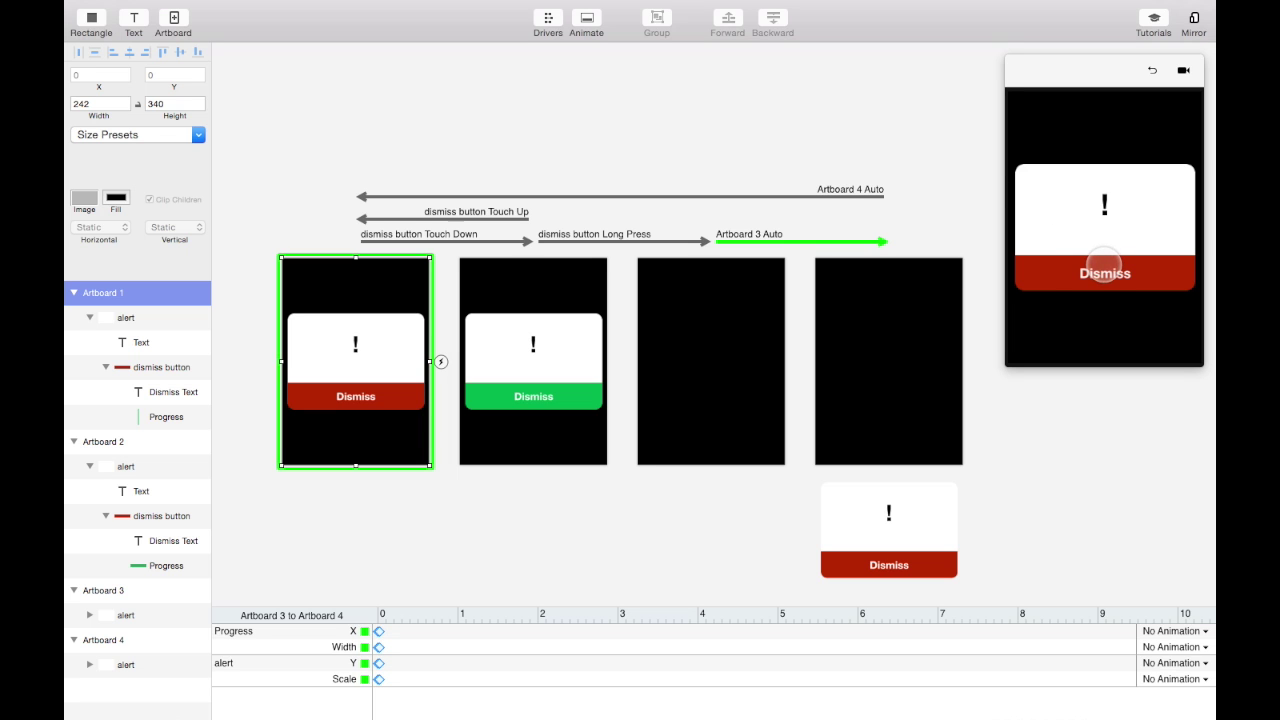
{"action": "scroll", "coordinate": [1097, 370], "scroll_direction": "down", "scroll_amount": 1}
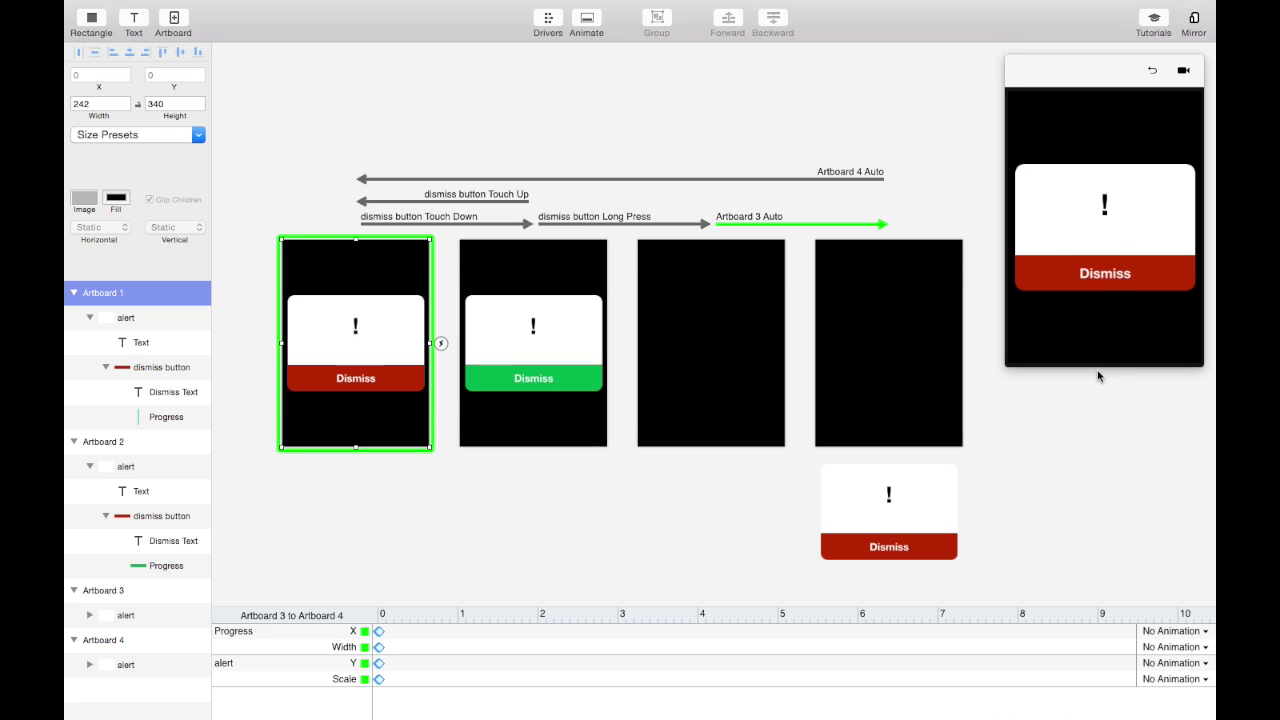